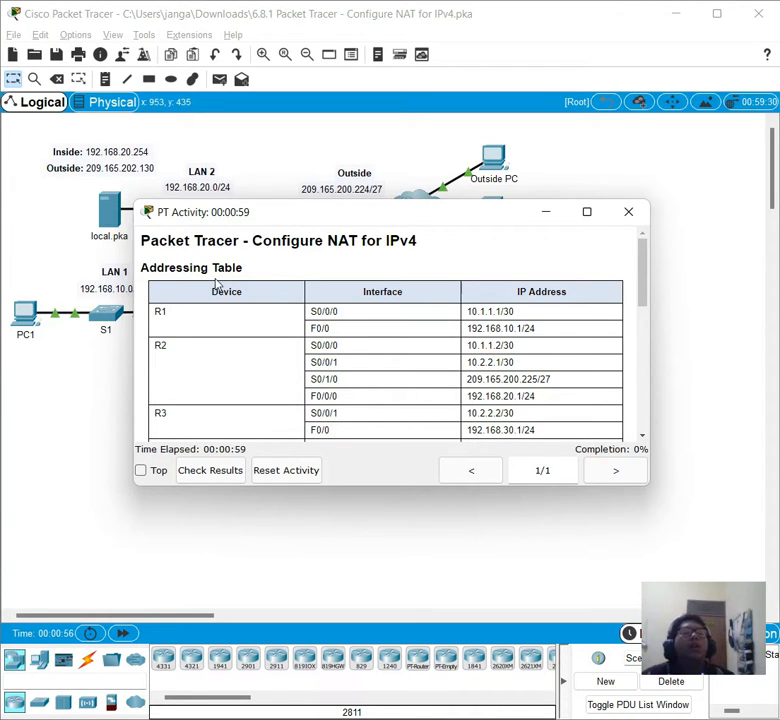
# Review the addressing table in the activity instructions, checking the routers, PCs and servers against the topology
pyautogui.moveTo(251, 219); pyautogui.dragTo(276, 243)
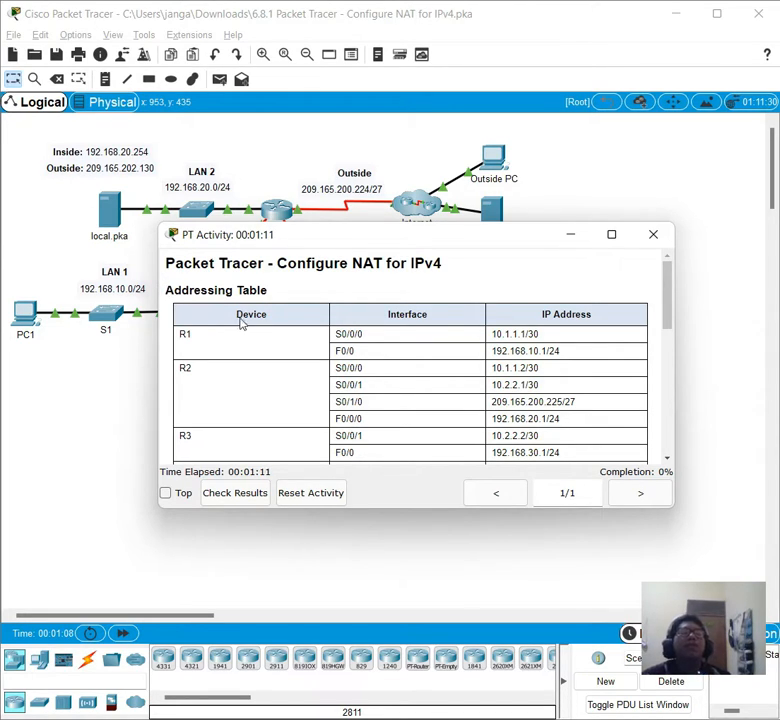
pyautogui.scroll(-1, 245, 317)
pyautogui.scroll(-1, 235, 310)
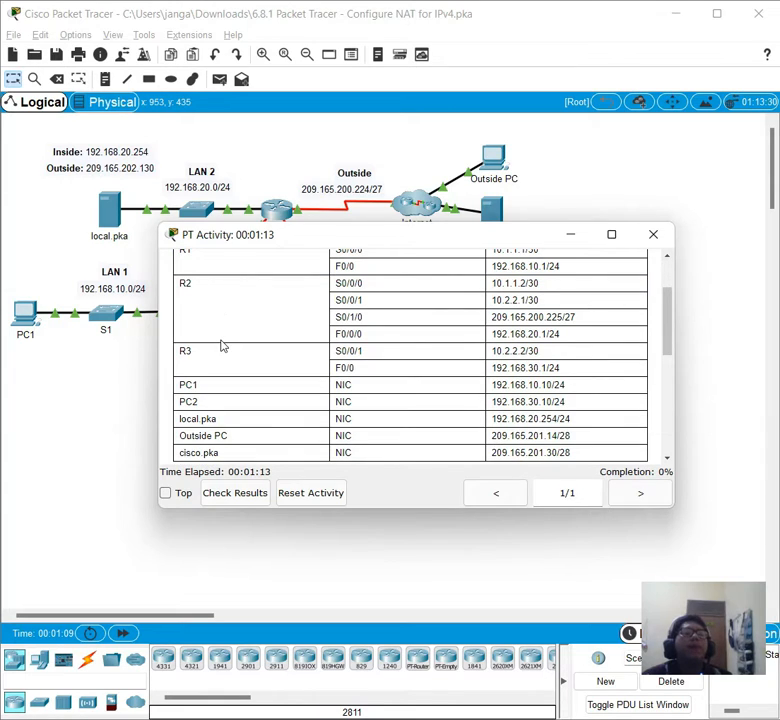
pyautogui.scroll(1, 188, 320)
pyautogui.scroll(-1, 190, 330)
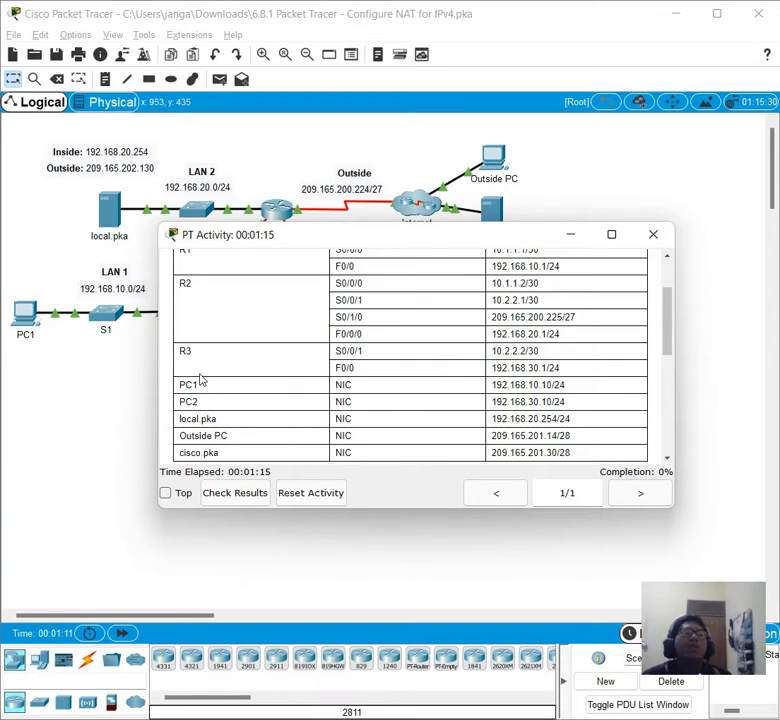
pyautogui.moveTo(185, 385); pyautogui.dragTo(205, 400)
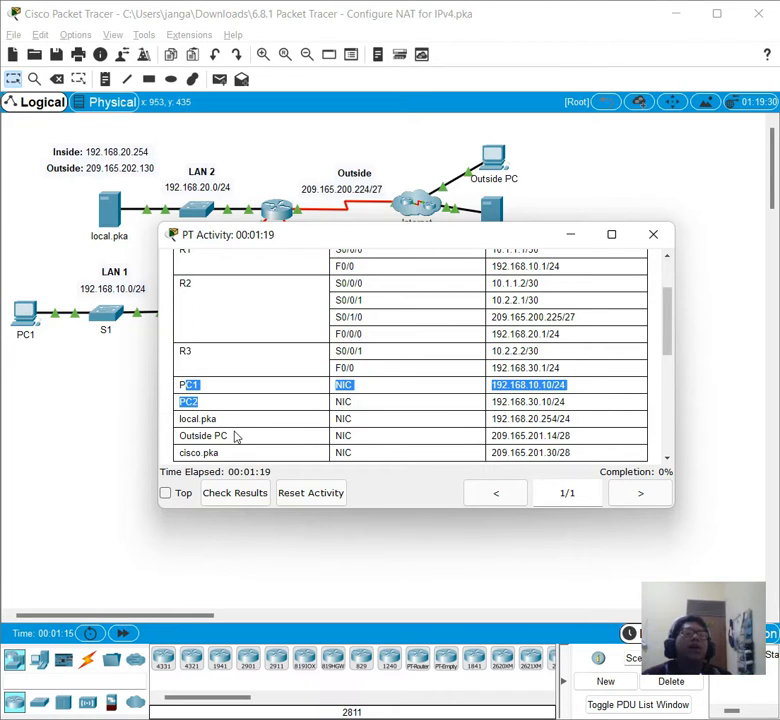
pyautogui.click(238, 424)
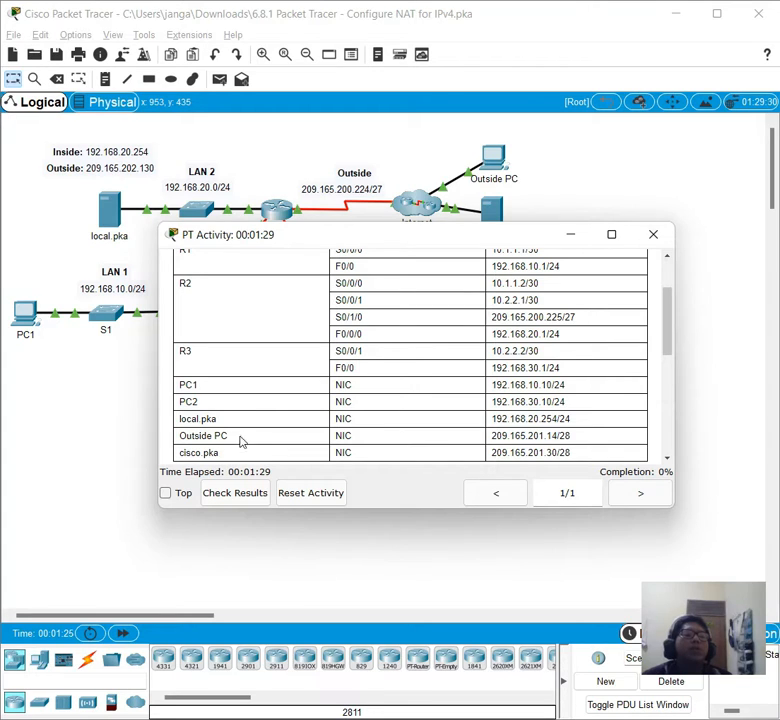
pyautogui.scroll(2, 258, 394)
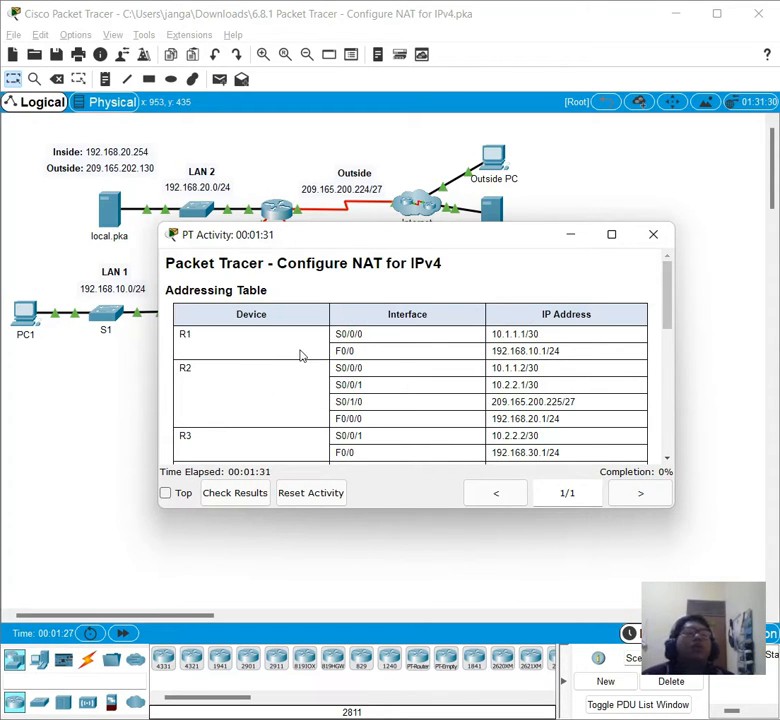
pyautogui.moveTo(288, 249); pyautogui.dragTo(331, 311)
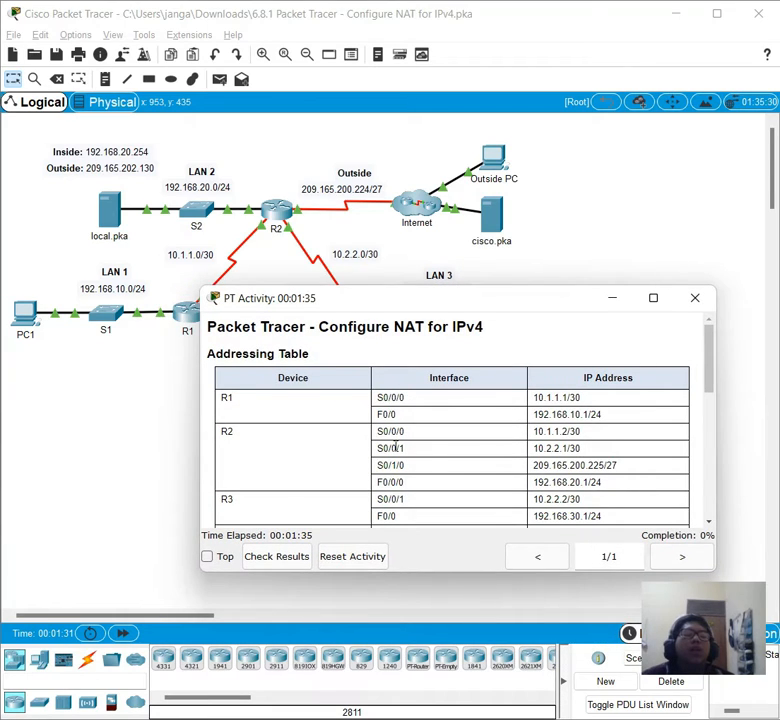
# Read the activity's objectives, scenario and NAT configuration instructions for router R2 through to the end
pyautogui.scroll(-3, 395, 452)
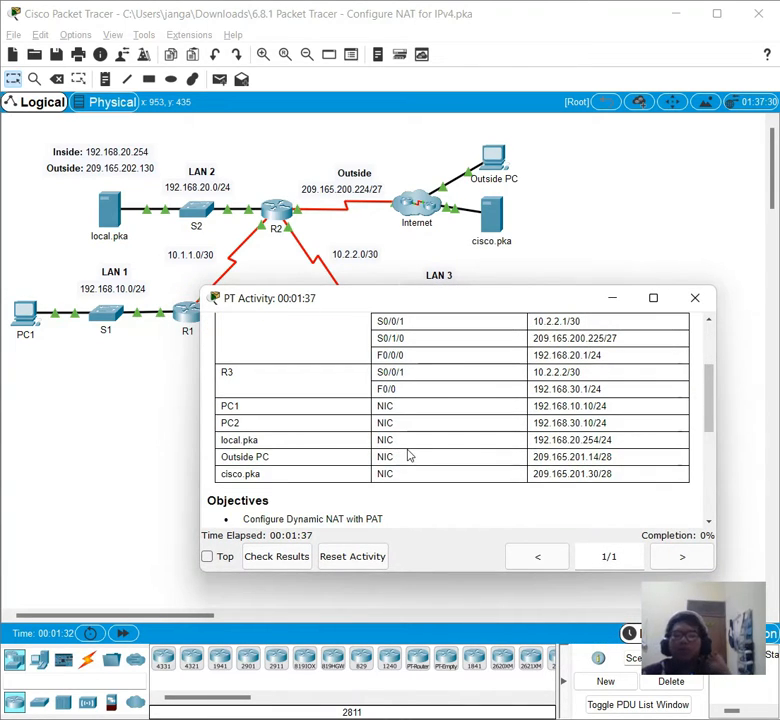
pyautogui.scroll(-4, 410, 462)
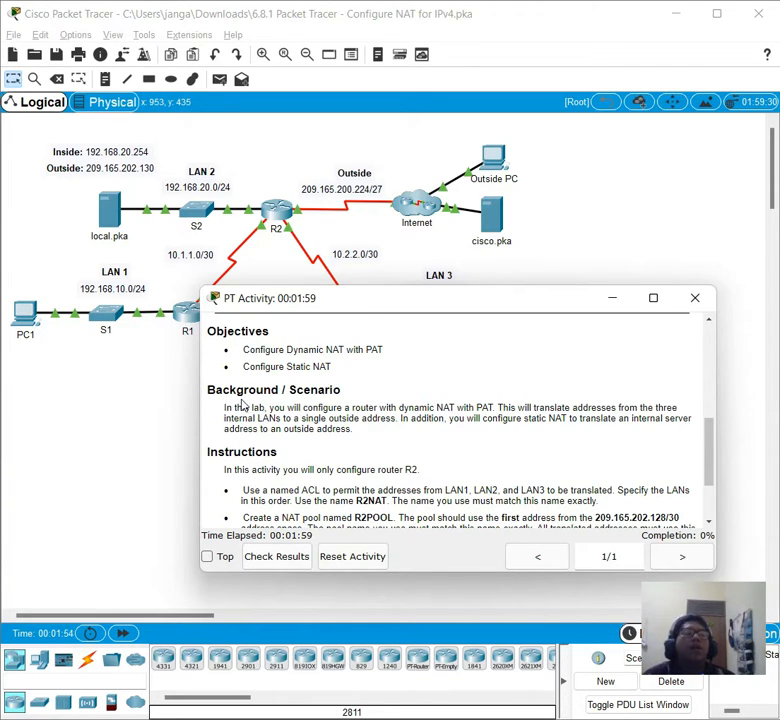
pyautogui.scroll(-2, 224, 434)
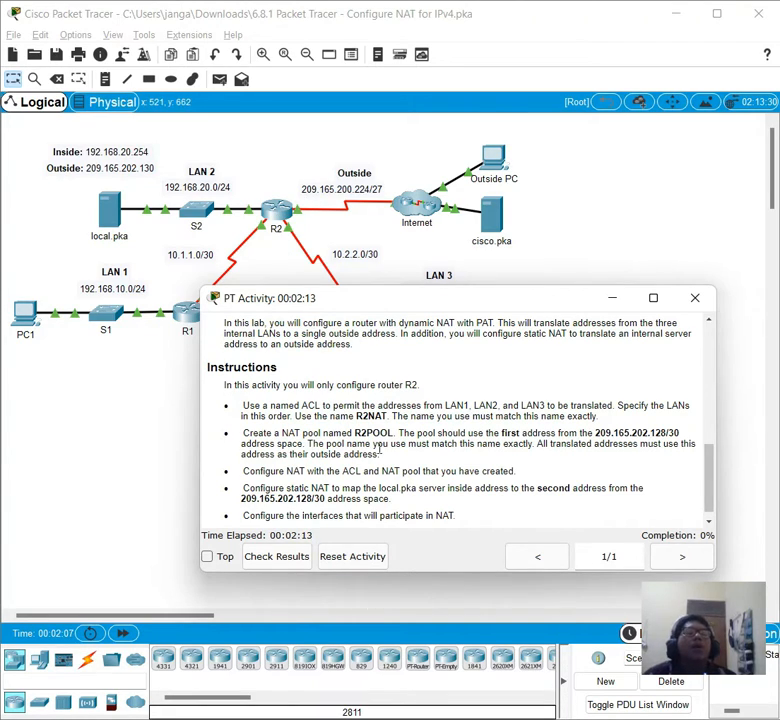
pyautogui.scroll(-1, 245, 425)
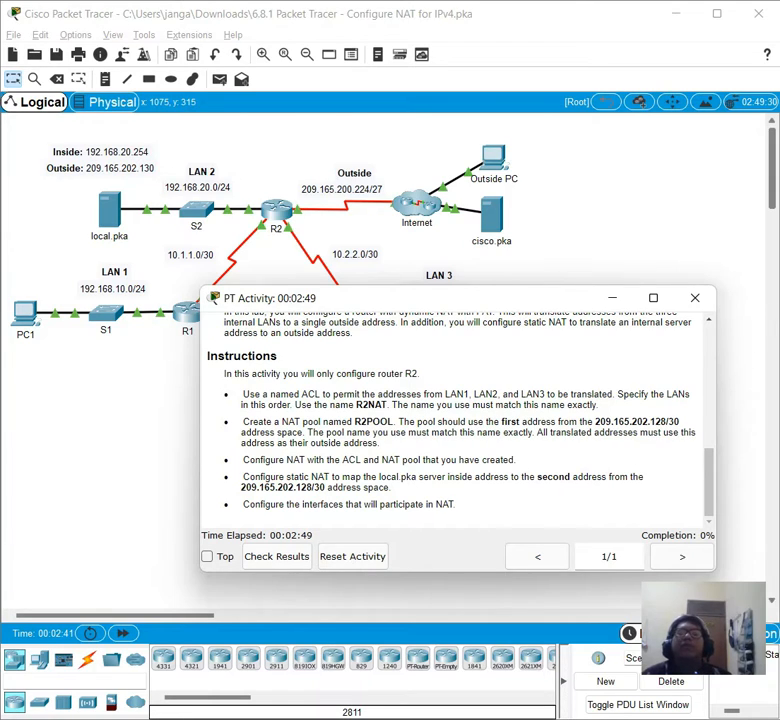
# Open router R2's command line, enter privileged mode with enable and start global configuration with configure terminal
pyautogui.click(275, 212)
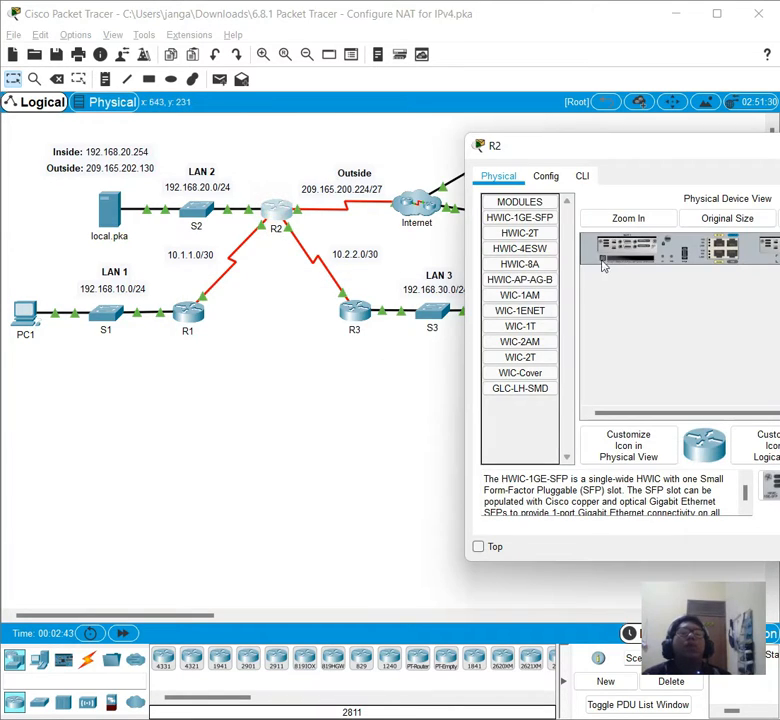
pyautogui.moveTo(611, 134); pyautogui.dragTo(507, 159)
pyautogui.click(460, 187)
pyautogui.press('Return')
pyautogui.write('enable')
pyautogui.press('Return')
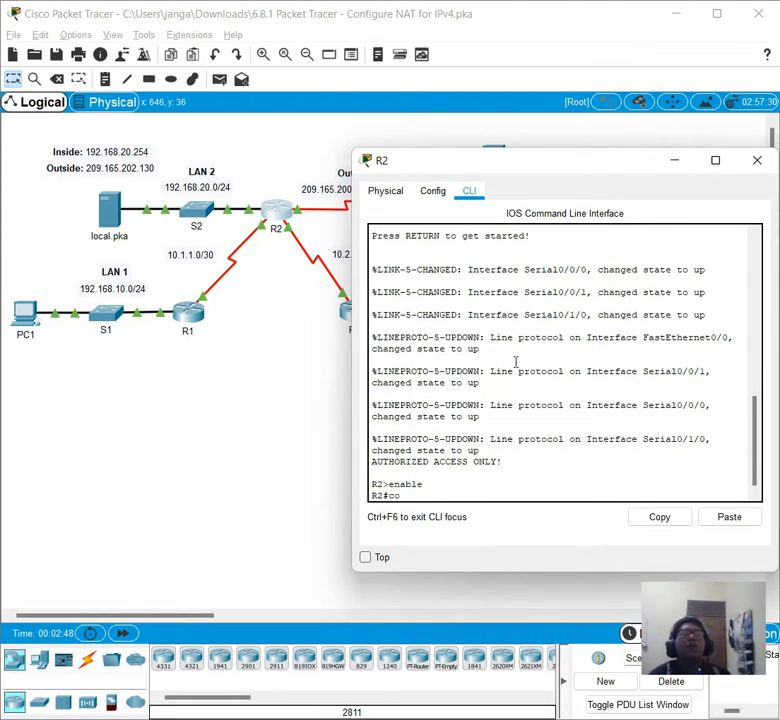
pyautogui.write('conf')
pyautogui.press('Tab')
pyautogui.write('t')
pyautogui.press('Tab')
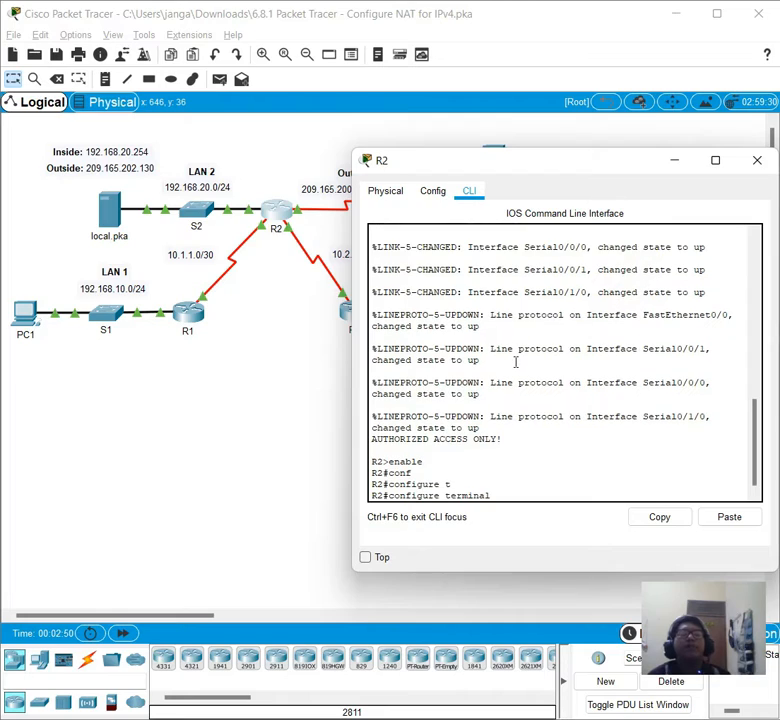
pyautogui.press('Return')
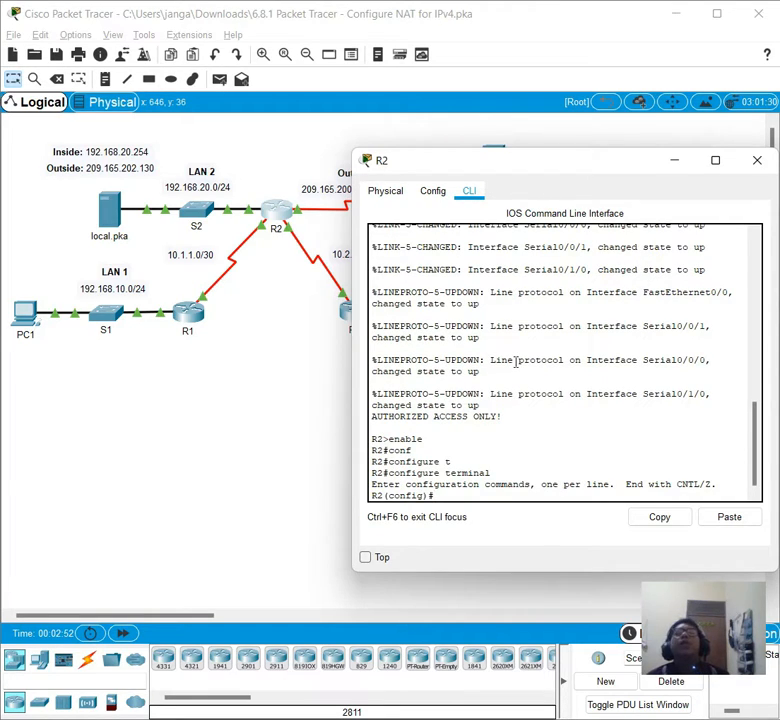
# Create a standard named access list called R2MAT with ip access-list standard
pyautogui.write('i')
pyautogui.press('Tab')
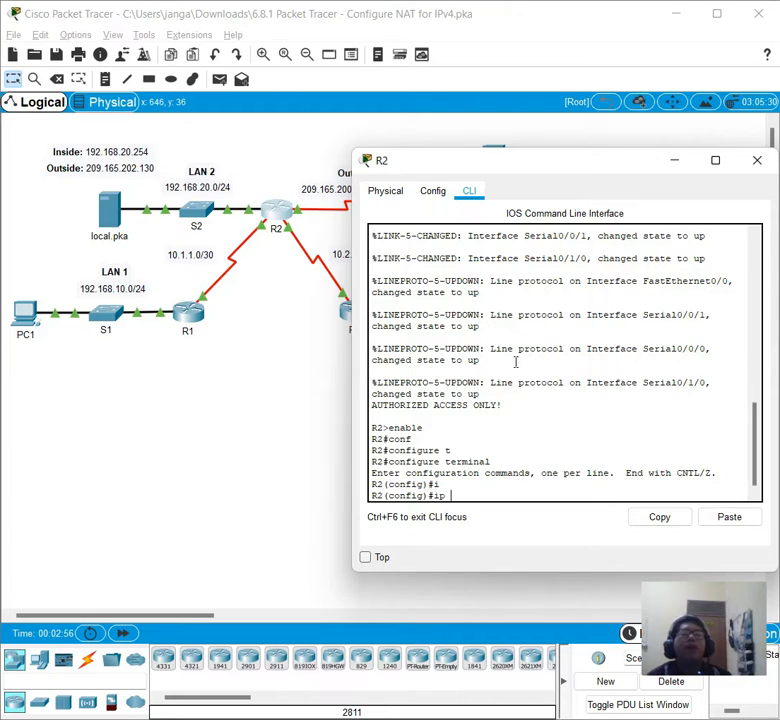
pyautogui.write('p ac')
pyautogui.write('c')
pyautogui.press('Tab')
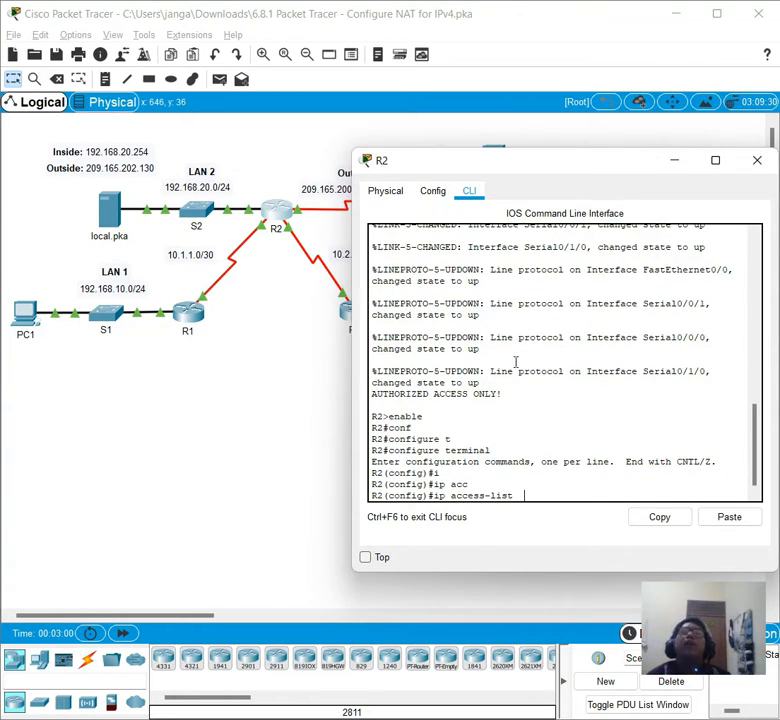
pyautogui.write('sta')
pyautogui.press('Tab')
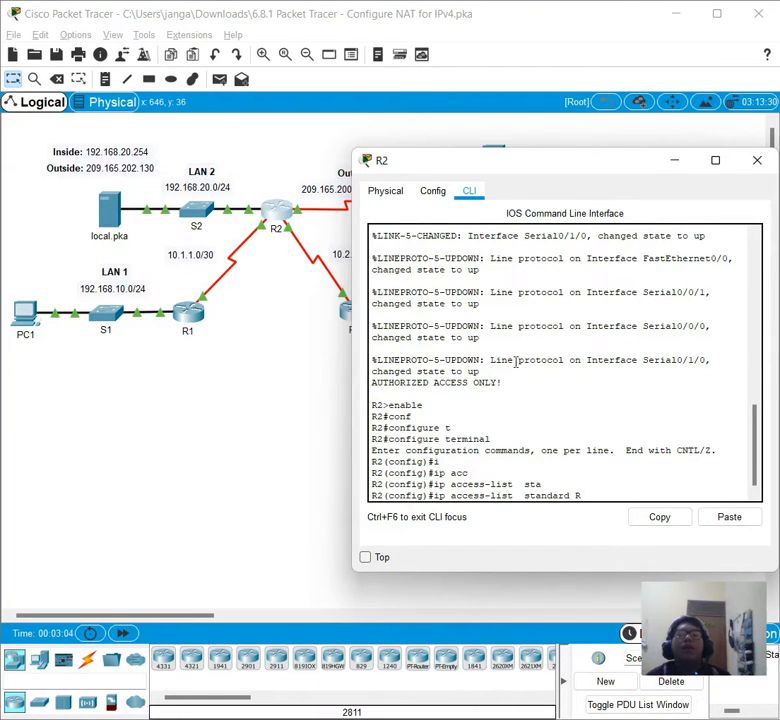
pyautogui.write('R2MAT')
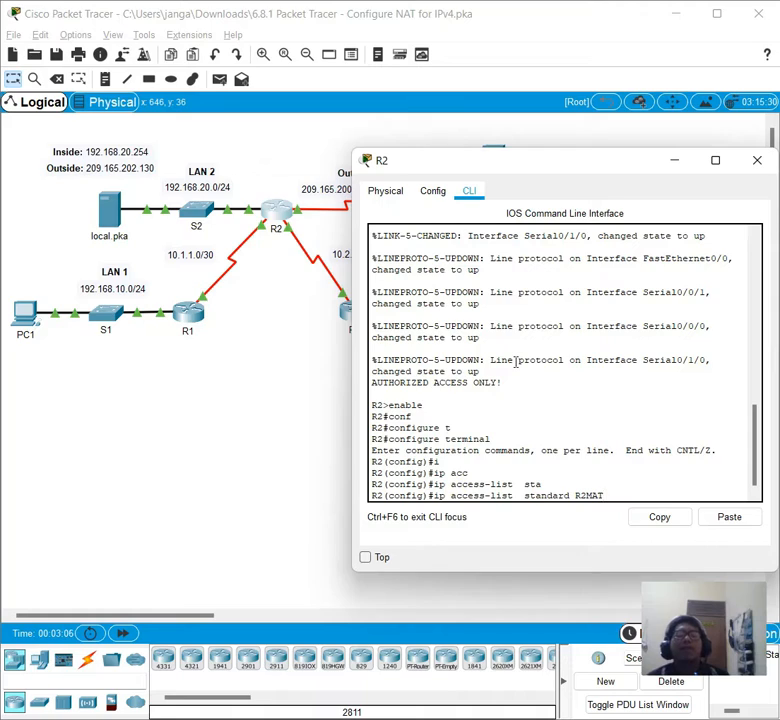
pyautogui.press('Return')
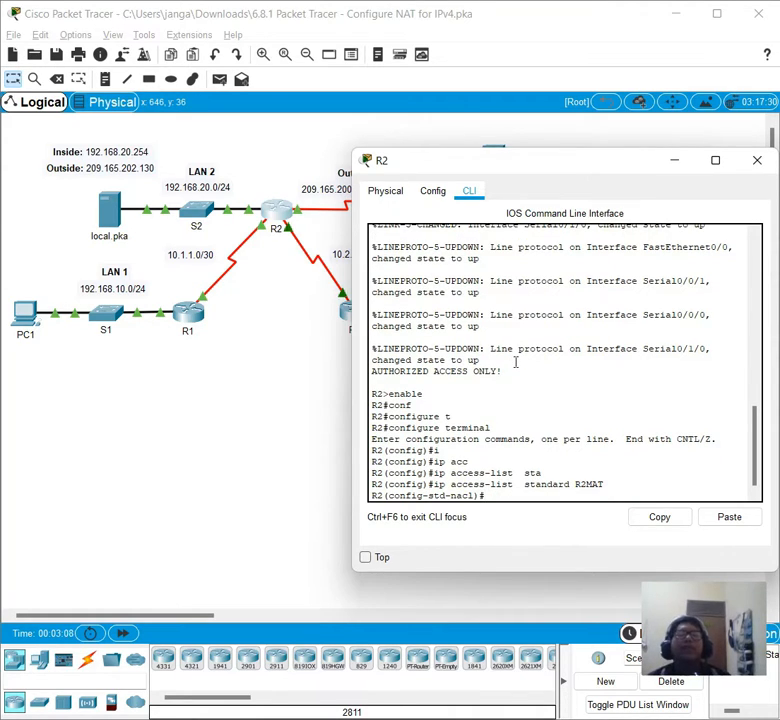
# Write a permit entry for LAN 1 network 192.168.10.0 with wildcard 0.0.0.255, consulting the command help for the argument after the network
pyautogui.write('per')
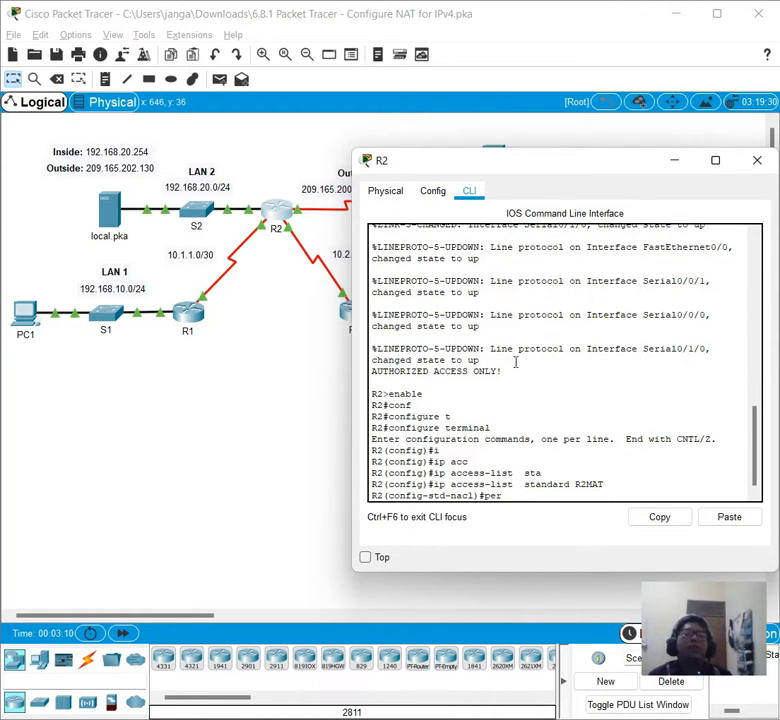
pyautogui.write('m')
pyautogui.press('Tab')
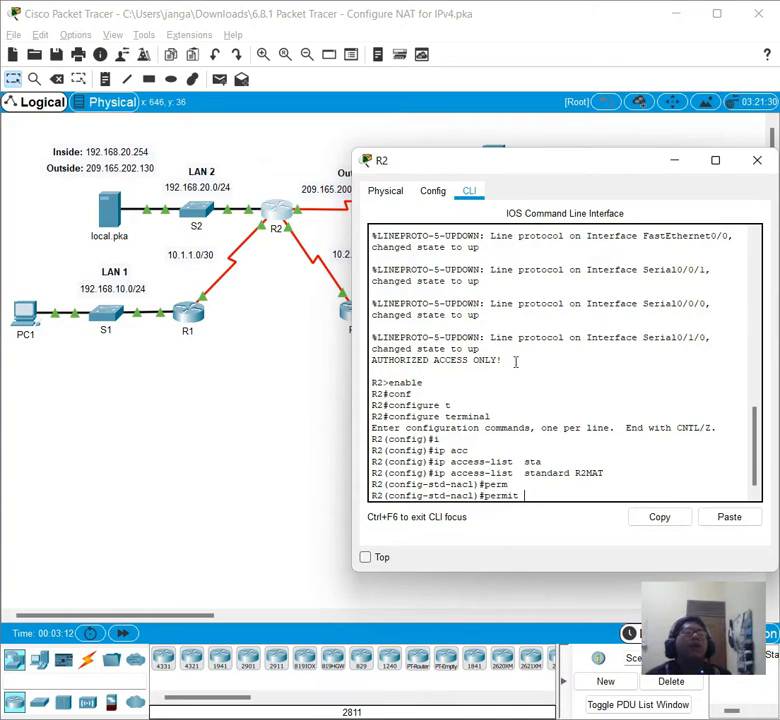
pyautogui.write('192.16')
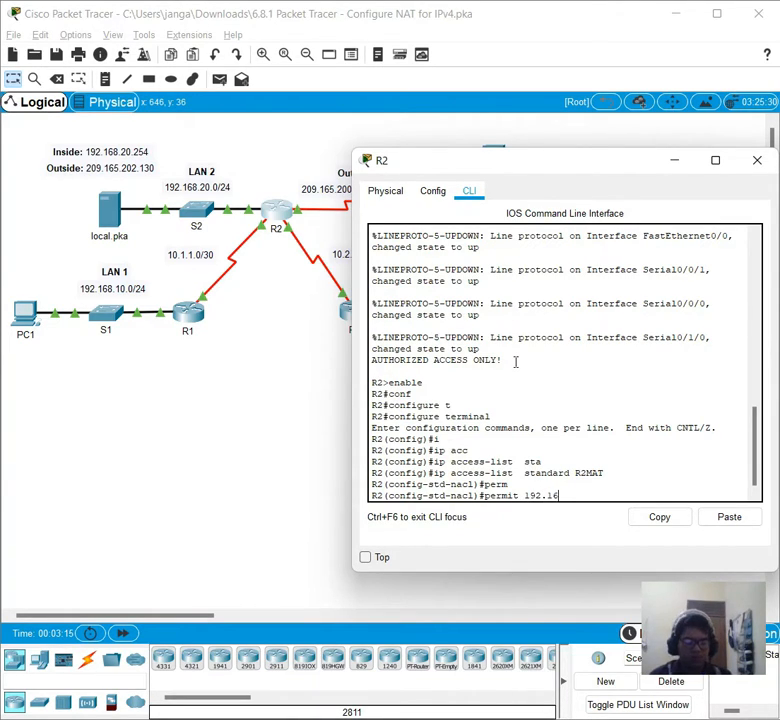
pyautogui.write('8.')
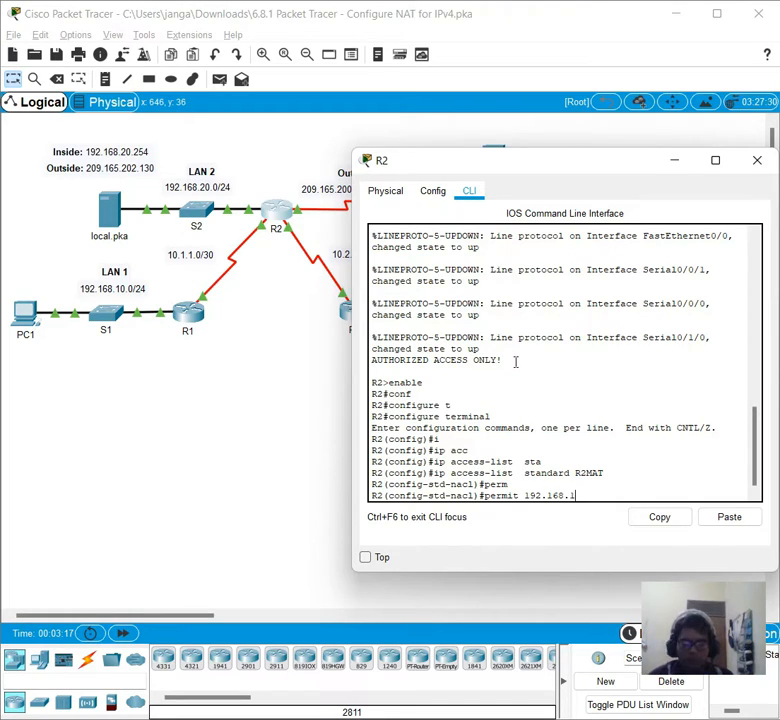
pyautogui.write('10.0')
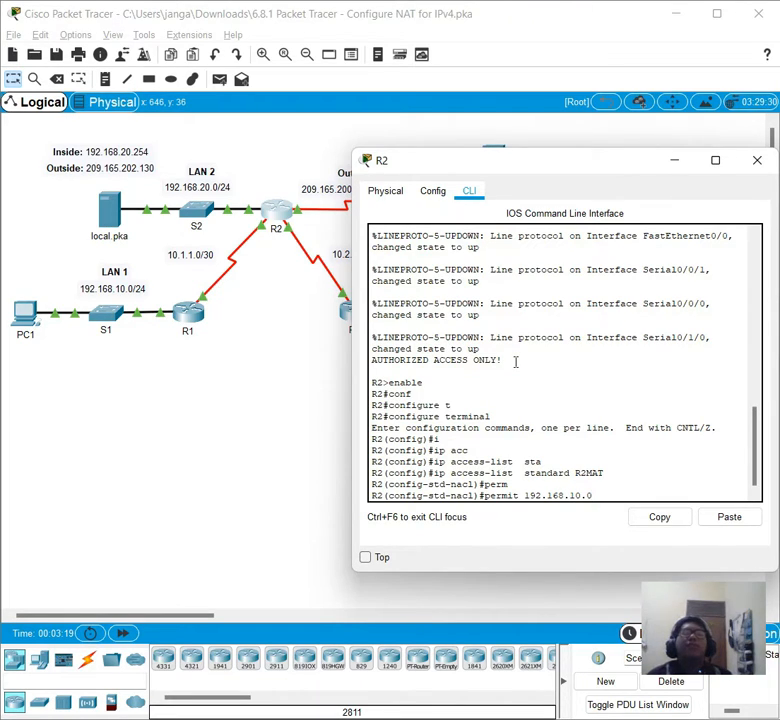
pyautogui.write(' ?')
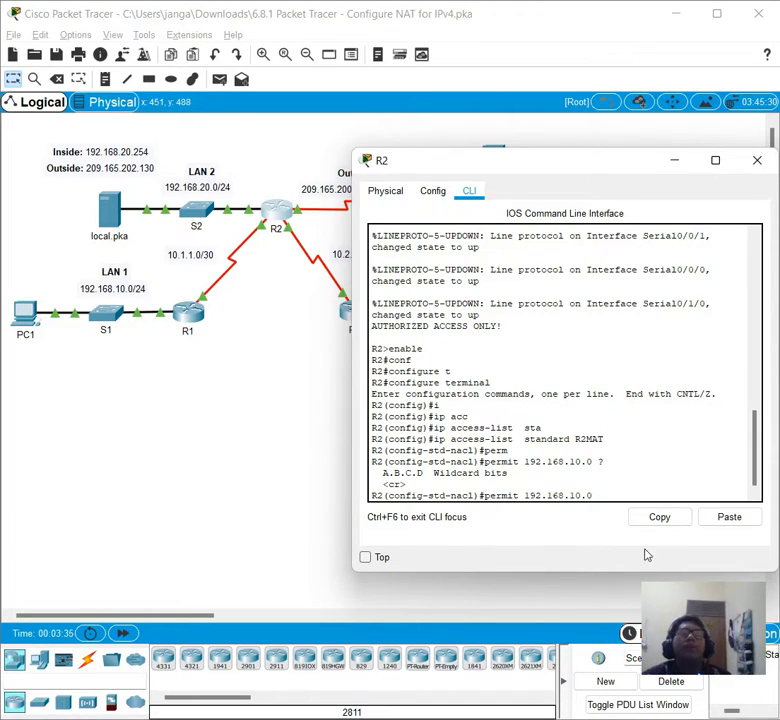
pyautogui.write('0')
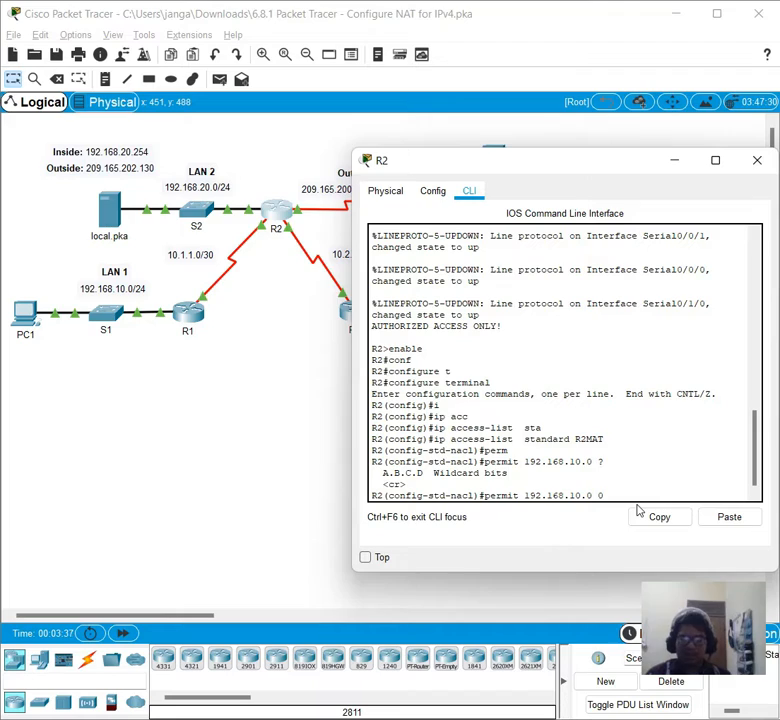
pyautogui.write('.0 0.0.0.2')
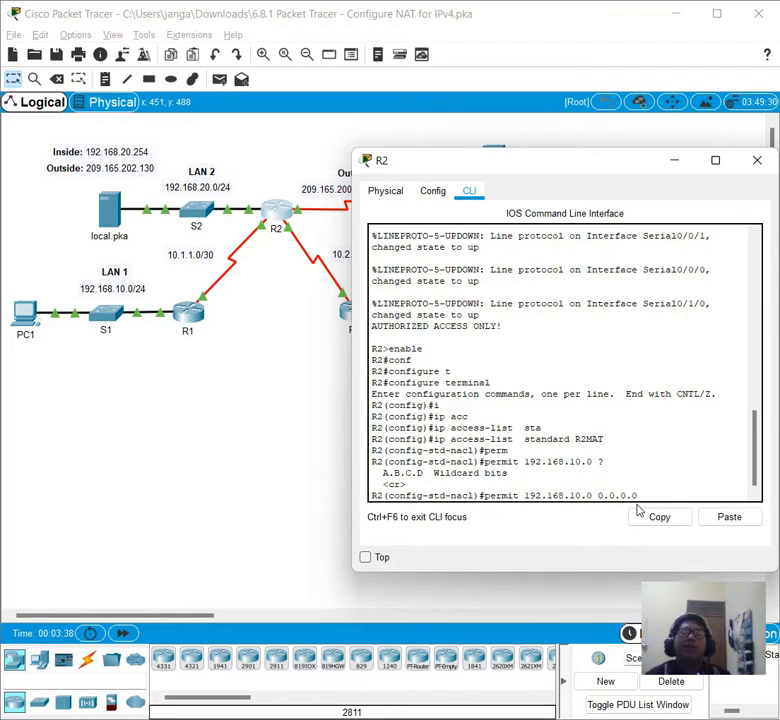
pyautogui.write('55')
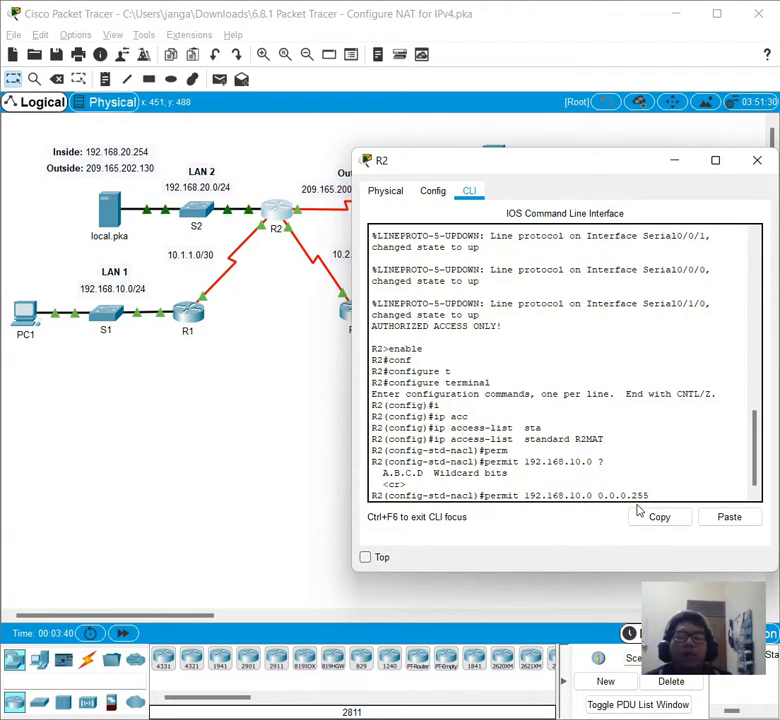
# Copy the complete LAN 1 permit command for reuse and submit it to the access list
pyautogui.press('Left')
pyautogui.press('Left')
pyautogui.press('Left')
pyautogui.press('Left')
pyautogui.press('Left')
pyautogui.press('Left')
pyautogui.press('Left')
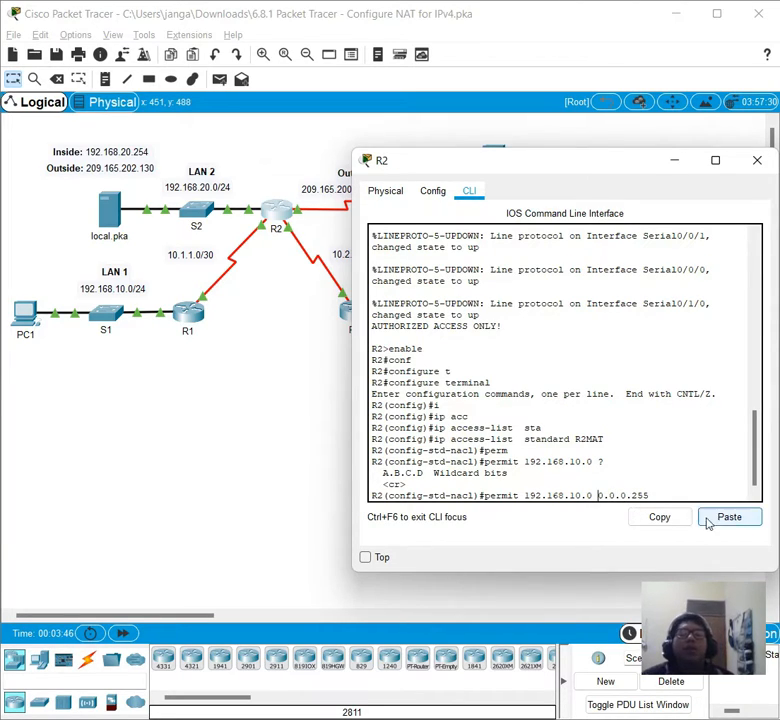
pyautogui.moveTo(672, 494); pyautogui.dragTo(476, 503)
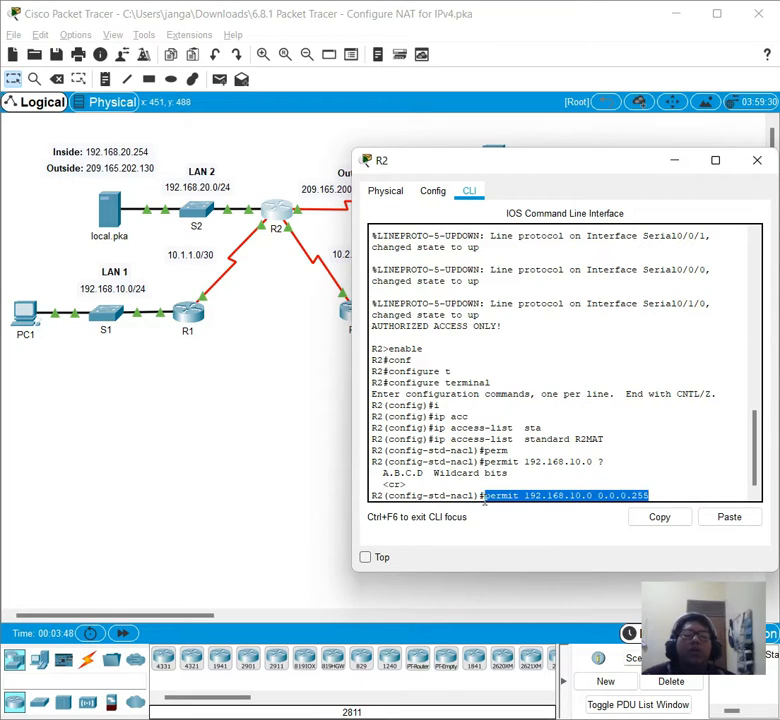
pyautogui.rightClick(488, 505)
pyautogui.click(517, 511)
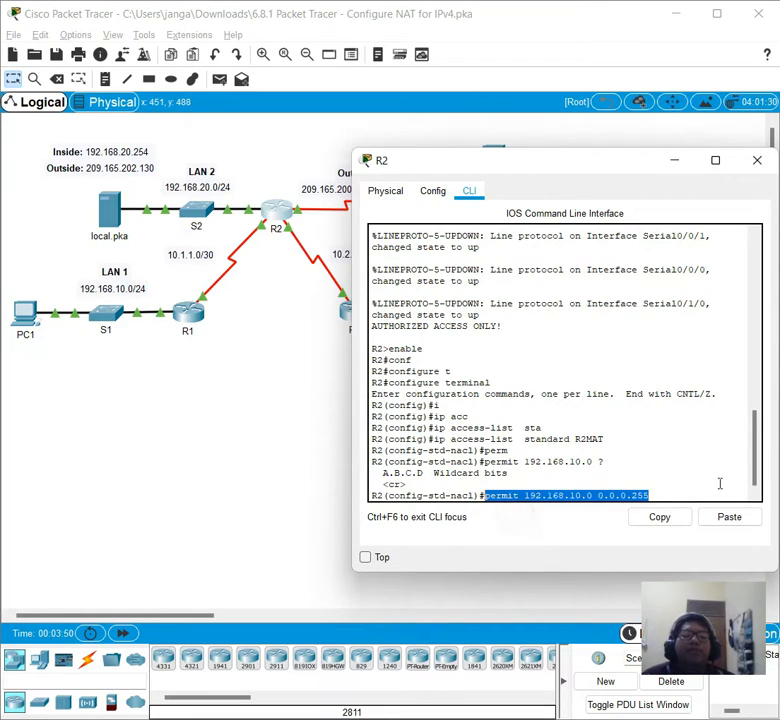
pyautogui.click(695, 492)
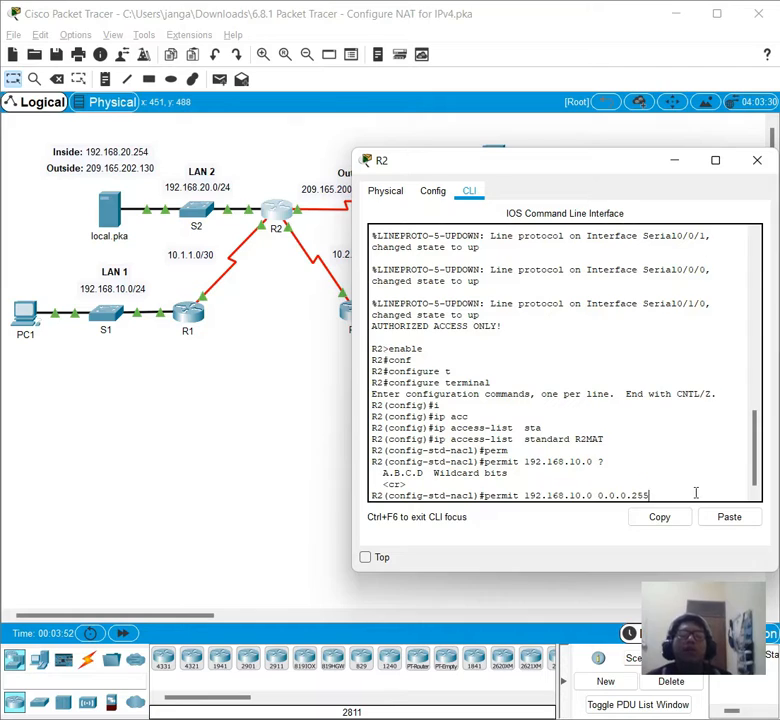
pyautogui.press('Return')
# Reuse the copied LAN 1 entry to permit LAN 2 network 192.168.20.0 with wildcard 0.0.0.255 in the access list
pyautogui.hotkey('ctrl', 'v')
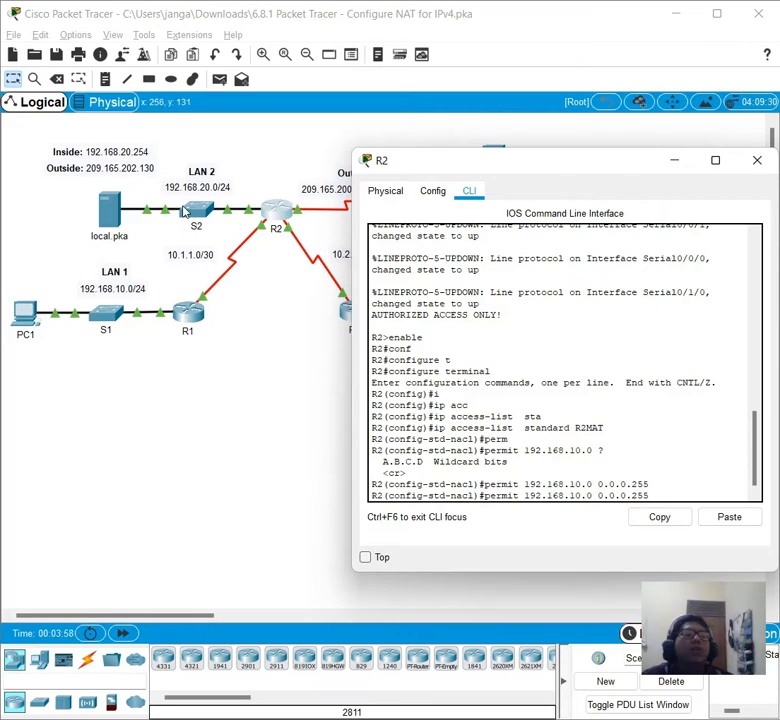
pyautogui.click(121, 122)
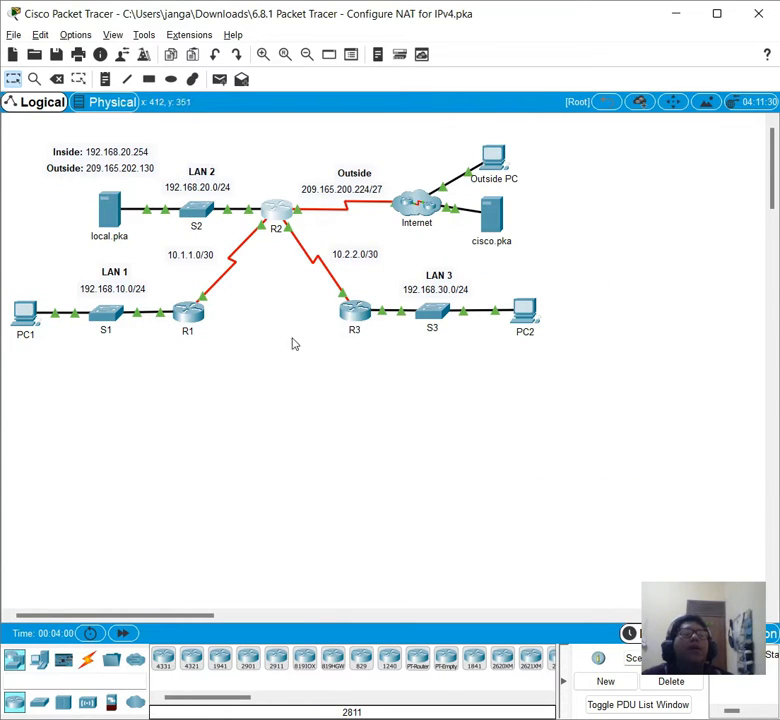
pyautogui.click(282, 212)
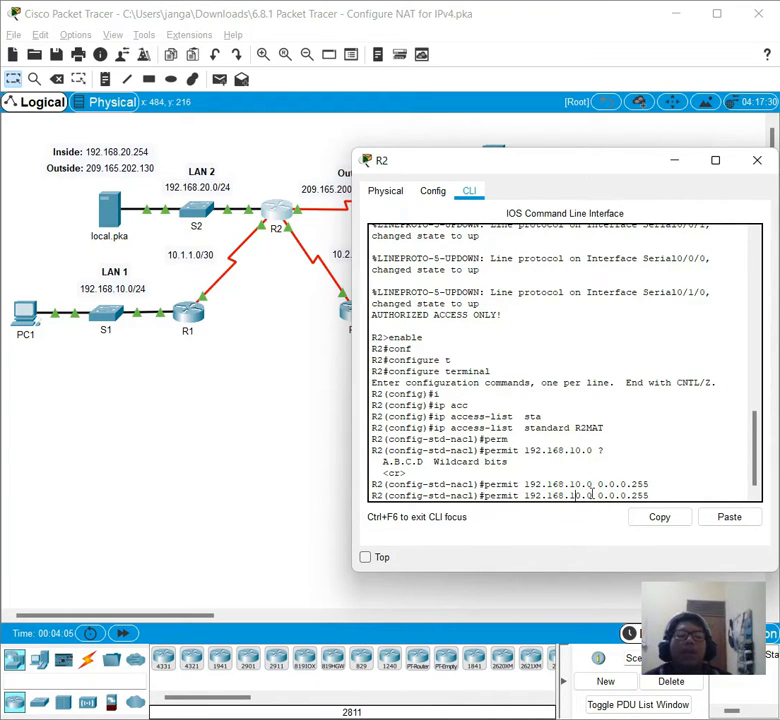
pyautogui.press('Down')
pyautogui.press('Up')
pyautogui.press('Left')
pyautogui.press('Left')
pyautogui.press('Left')
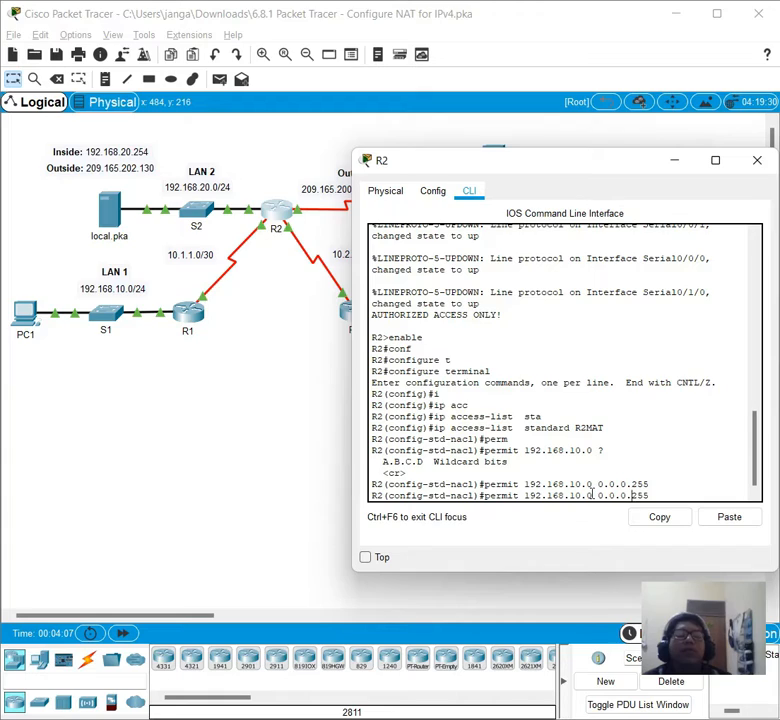
pyautogui.press('Left')
pyautogui.press('Left')
pyautogui.press('Left')
pyautogui.press('Left')
pyautogui.press('Left')
pyautogui.press('Left')
pyautogui.press('Left')
pyautogui.press('Left')
pyautogui.press('Left')
pyautogui.press('Left')
pyautogui.press('BackSpace')
pyautogui.write('2')
pyautogui.press('Return')
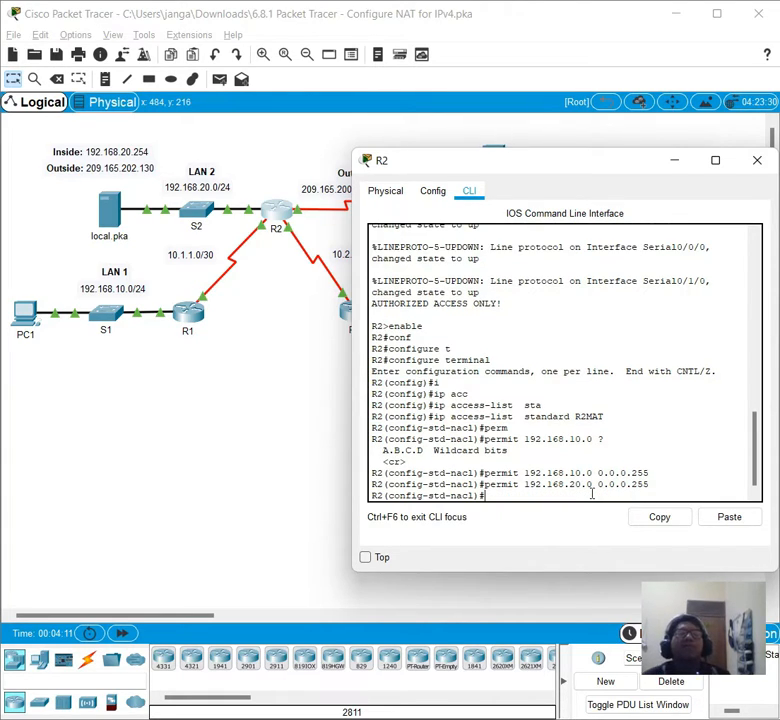
# Adapt the previous entry to permit LAN 3 network 192.168.30.0 with wildcard 0.0.0.255, and exit access list configuration
pyautogui.press('Up')
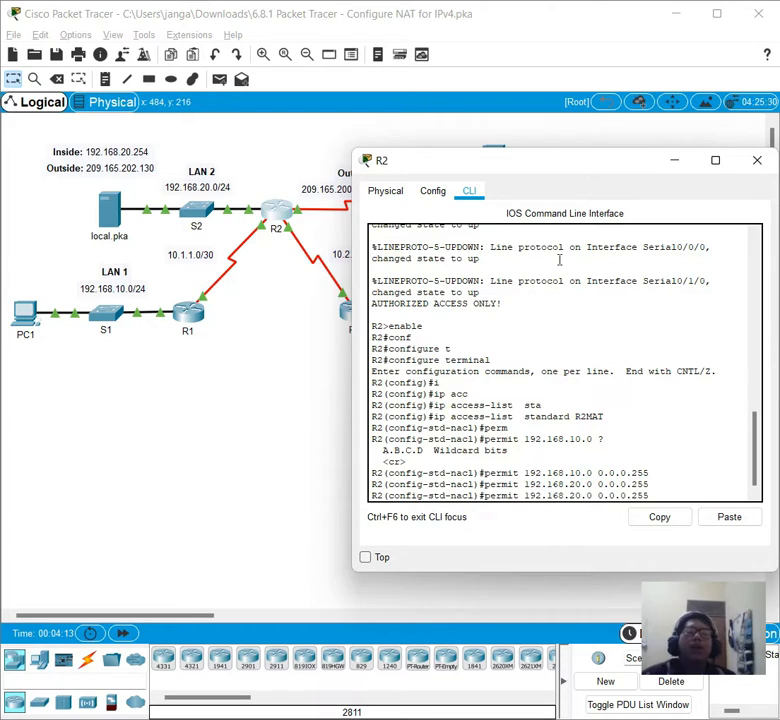
pyautogui.moveTo(530, 173); pyautogui.dragTo(454, 181)
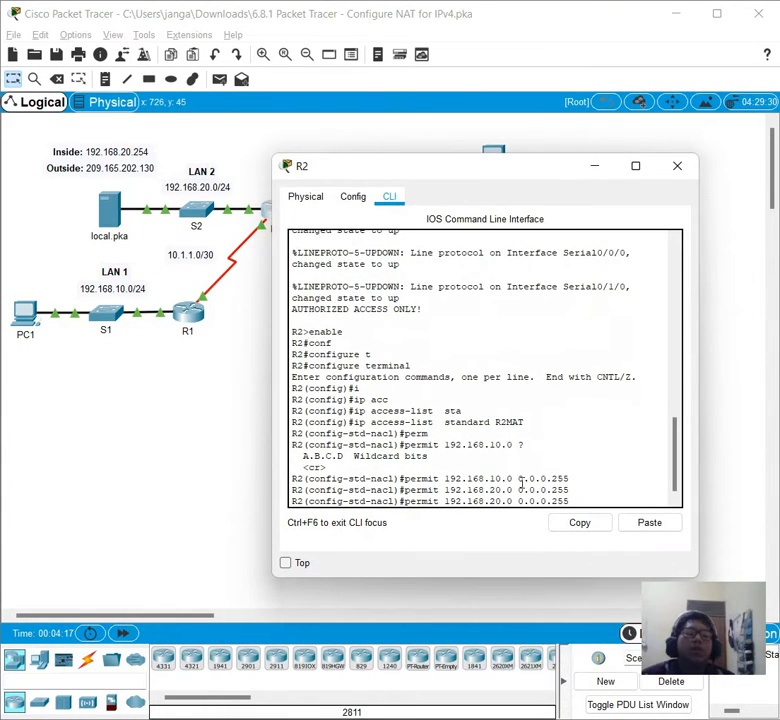
pyautogui.press('Left')
pyautogui.press('Left')
pyautogui.press('Left')
pyautogui.press('Left')
pyautogui.press('Left')
pyautogui.press('Left')
pyautogui.press('Left')
pyautogui.press('Left')
pyautogui.press('Left')
pyautogui.press('Left')
pyautogui.press('Left')
pyautogui.press('Left')
pyautogui.press('Left')
pyautogui.press('Left')
pyautogui.press('Left')
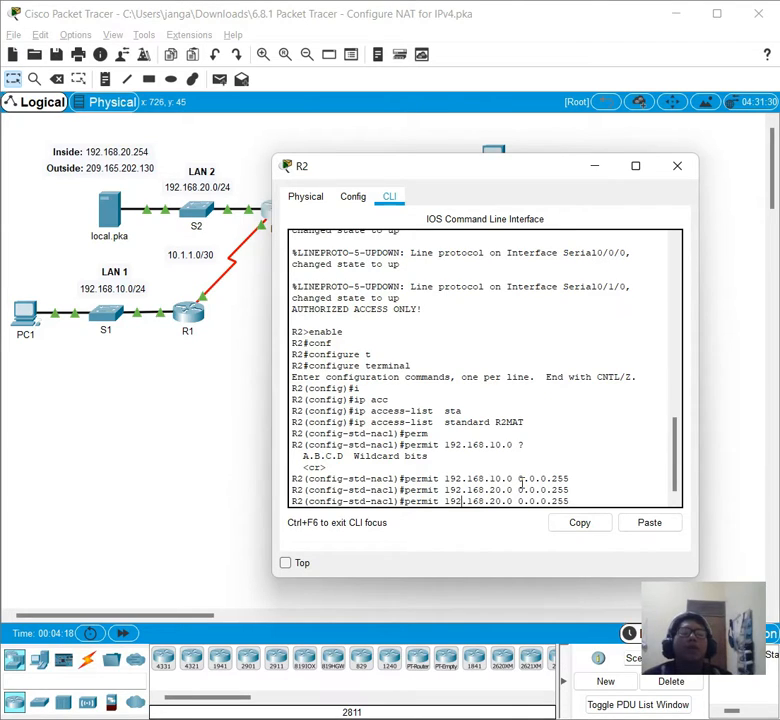
pyautogui.press('BackSpace')
pyautogui.write('3')
pyautogui.press('Return')
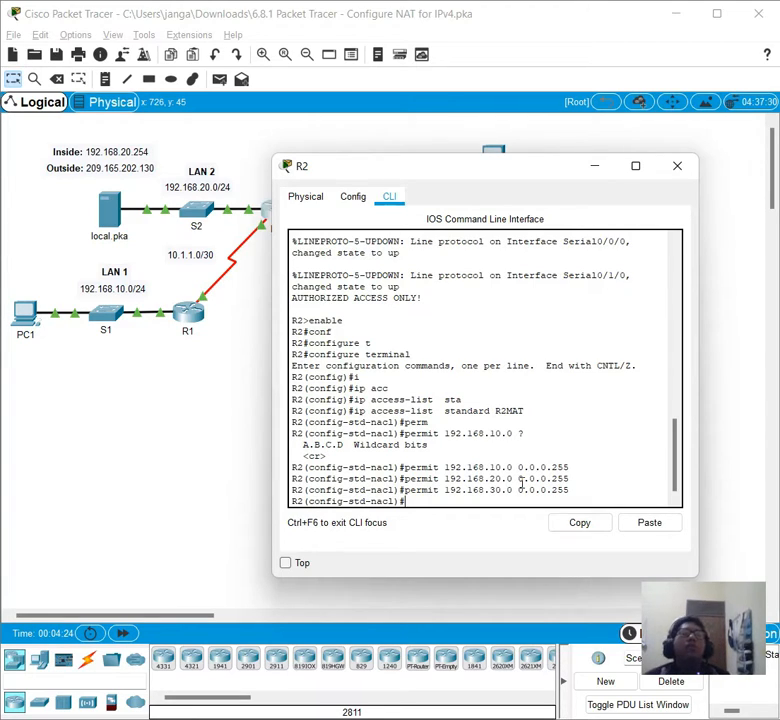
pyautogui.write('exit')
pyautogui.press('Return')
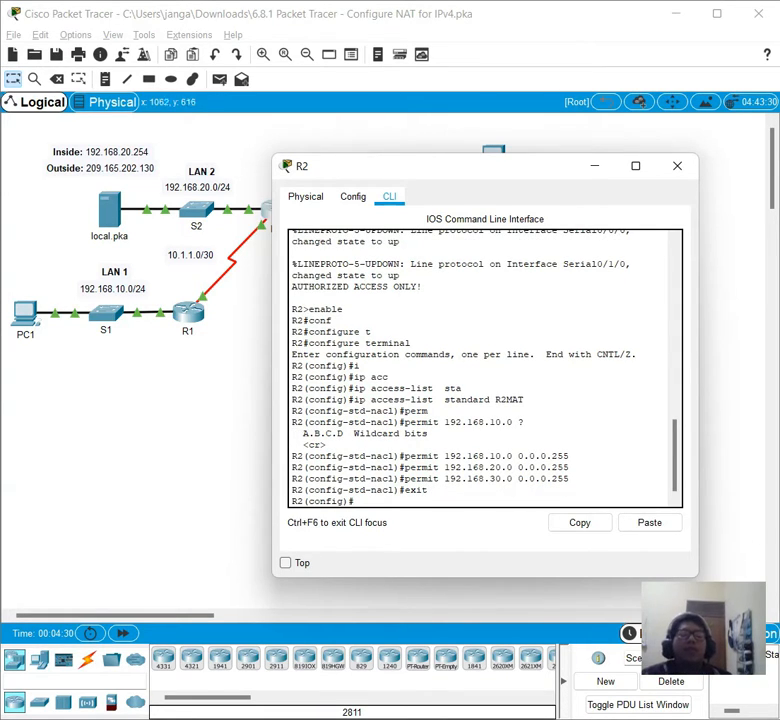
# Check the NAT pool requirements in the activity instructions and begin an ip nat pool command named R2POOL, consulting help for its next argument
pyautogui.moveTo(705, 718)
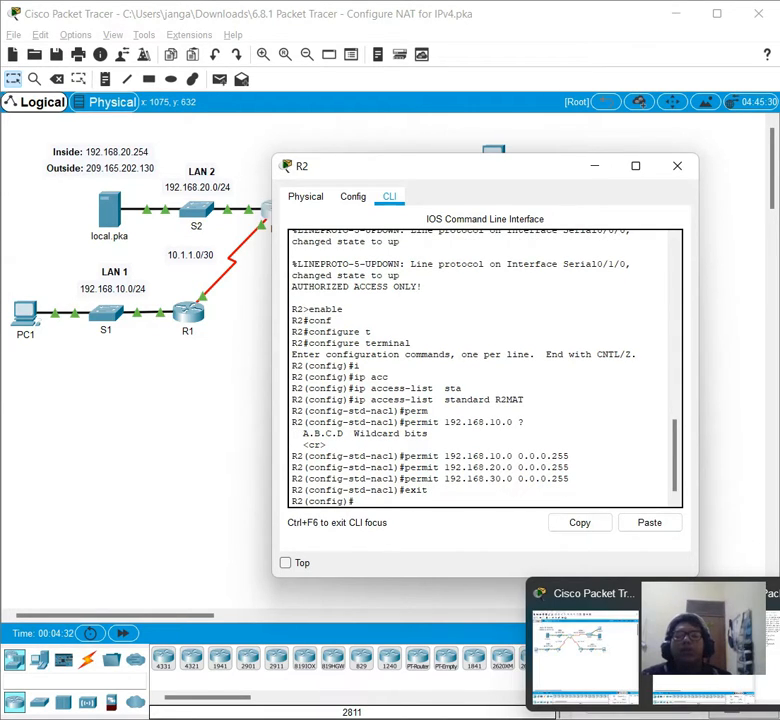
pyautogui.click(768, 655)
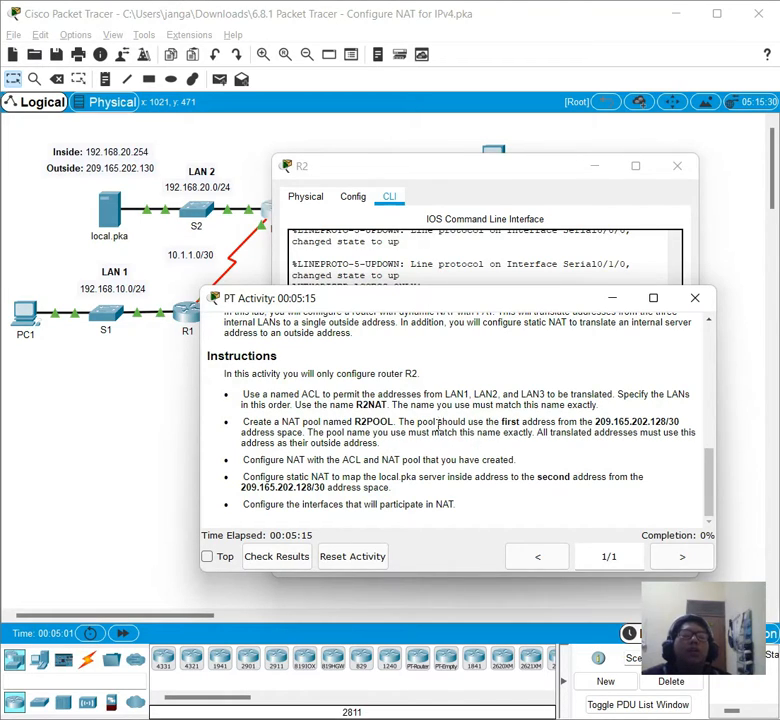
pyautogui.moveTo(380, 424); pyautogui.dragTo(362, 424)
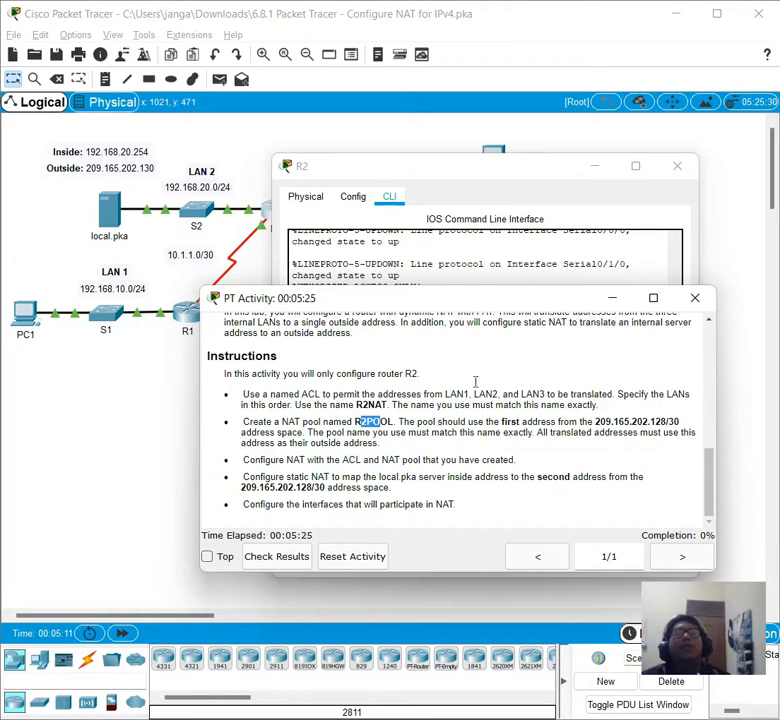
pyautogui.click(561, 249)
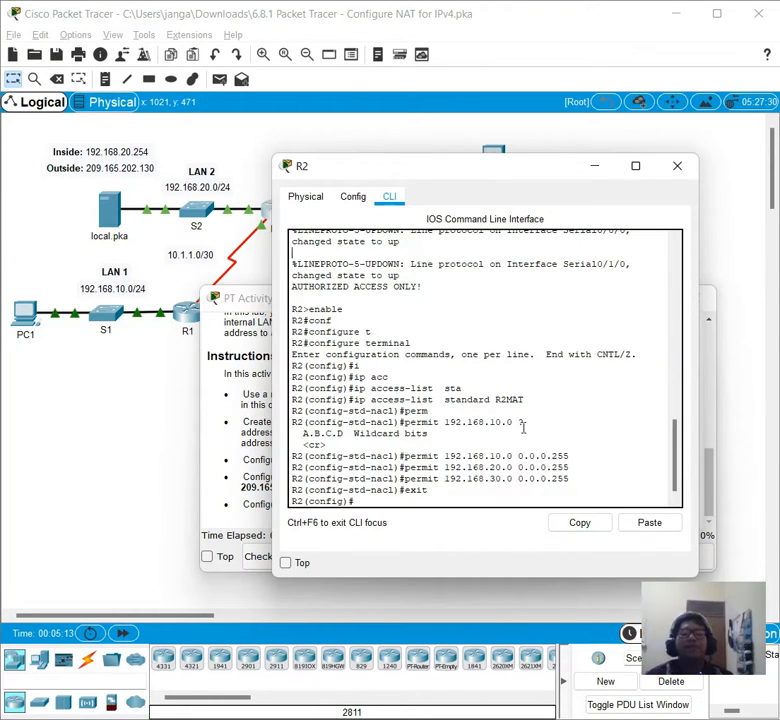
pyautogui.write('i')
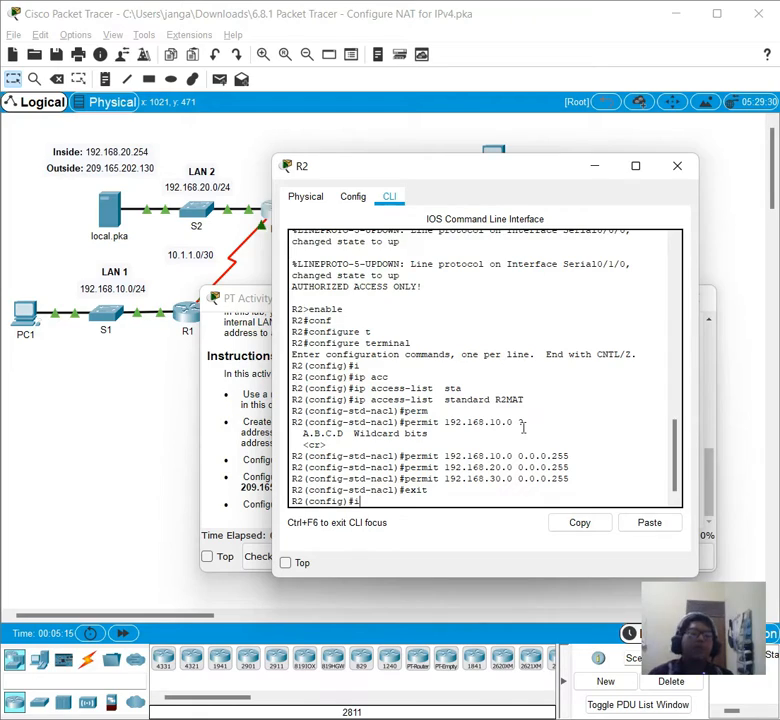
pyautogui.write('p nat ')
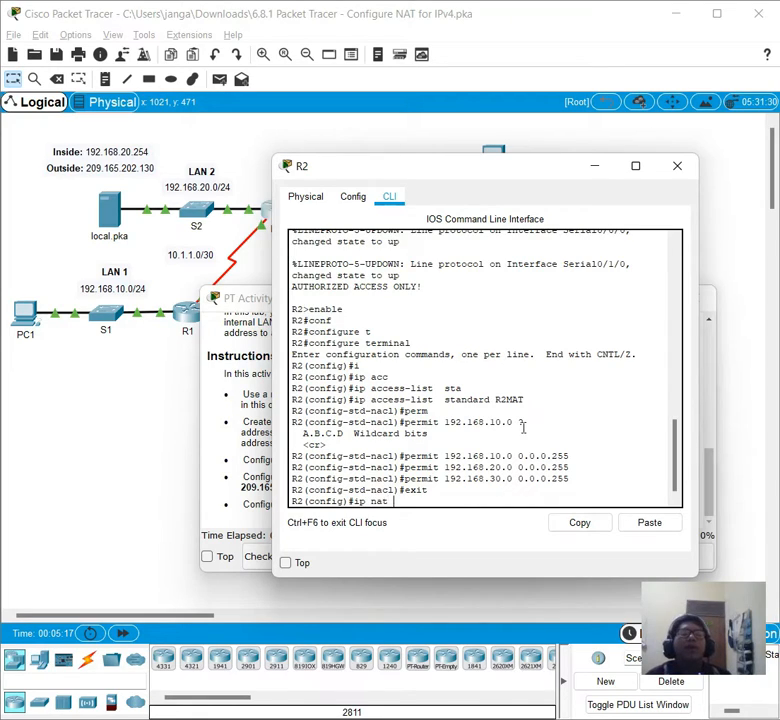
pyautogui.write('po')
pyautogui.press('Tab')
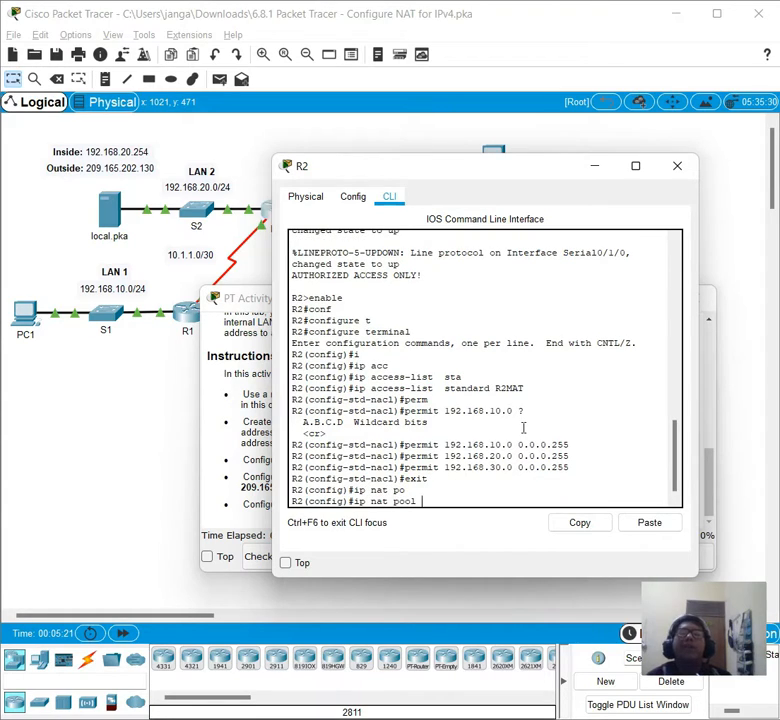
pyautogui.write('R2PO')
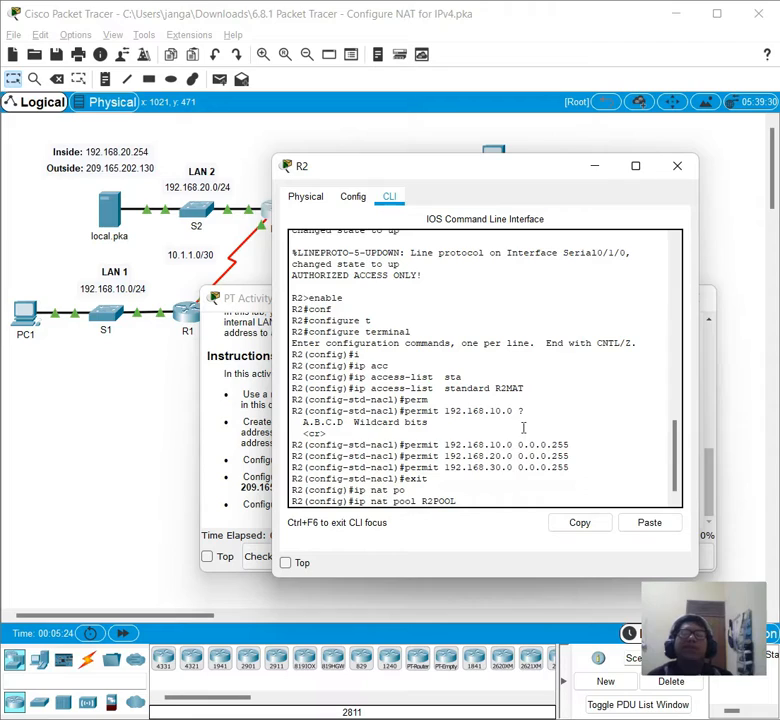
pyautogui.write('OL')
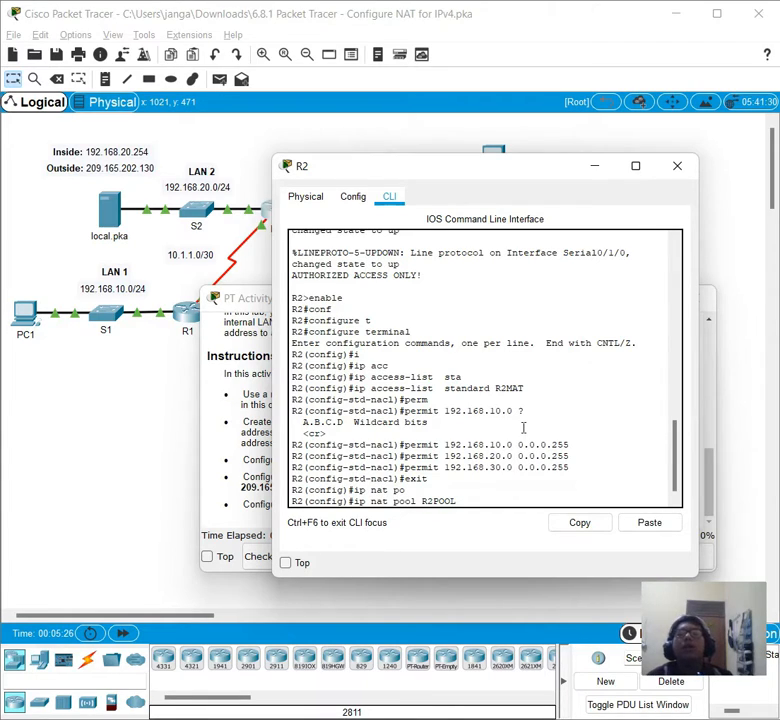
pyautogui.write(' ?')
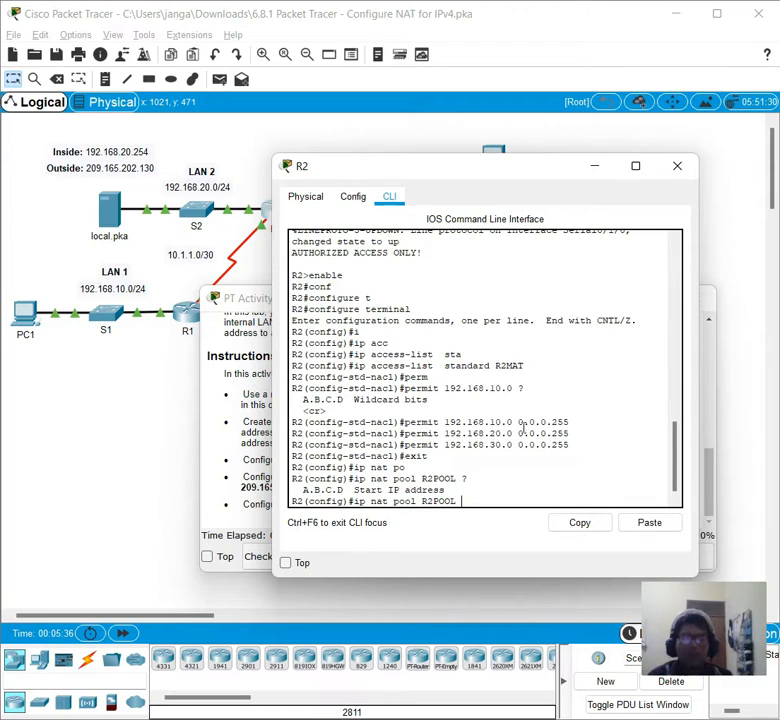
# Enter 209.165.202.129 as both the start and end address of pool R2POOL, consulting the command help for the second argument
pyautogui.write('209')
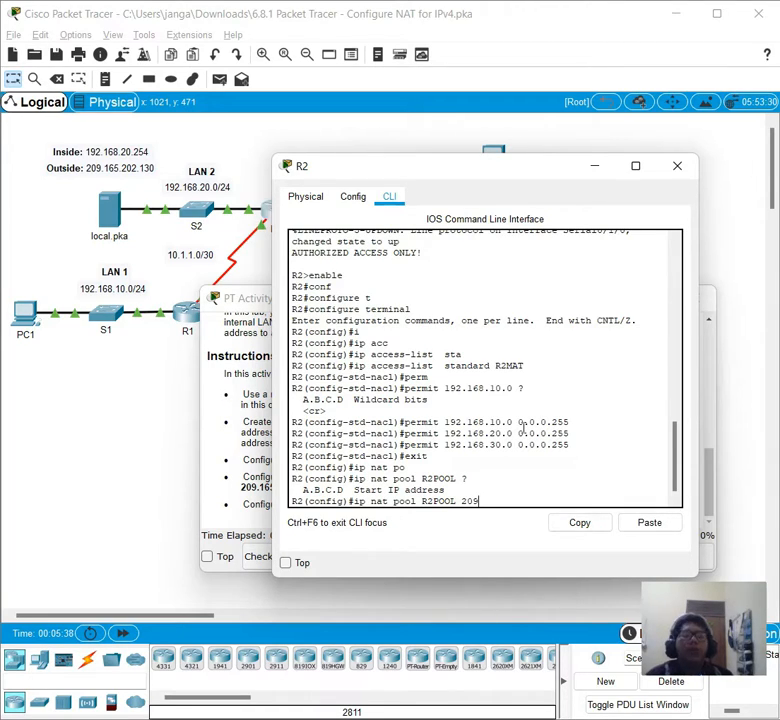
pyautogui.write('.165.202.129')
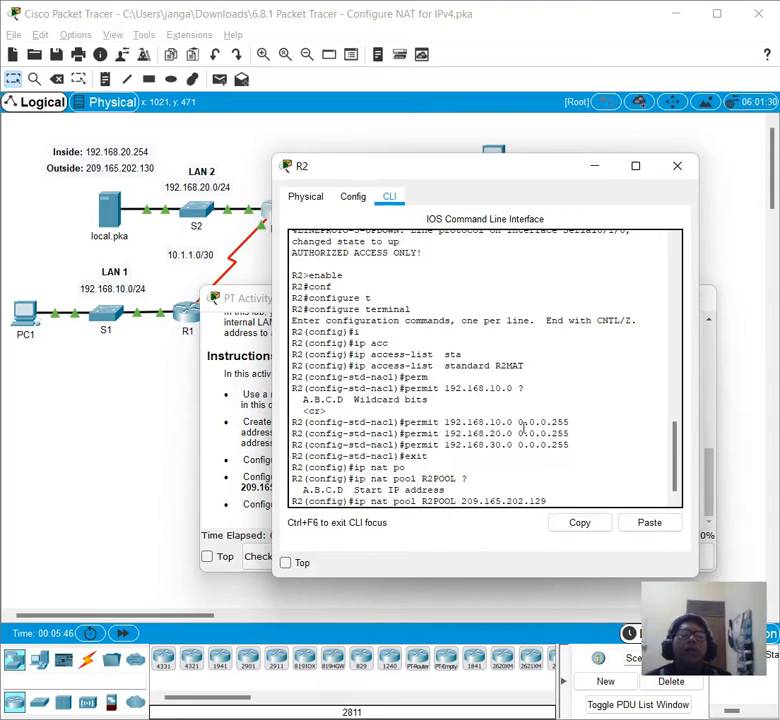
pyautogui.write(' ?')
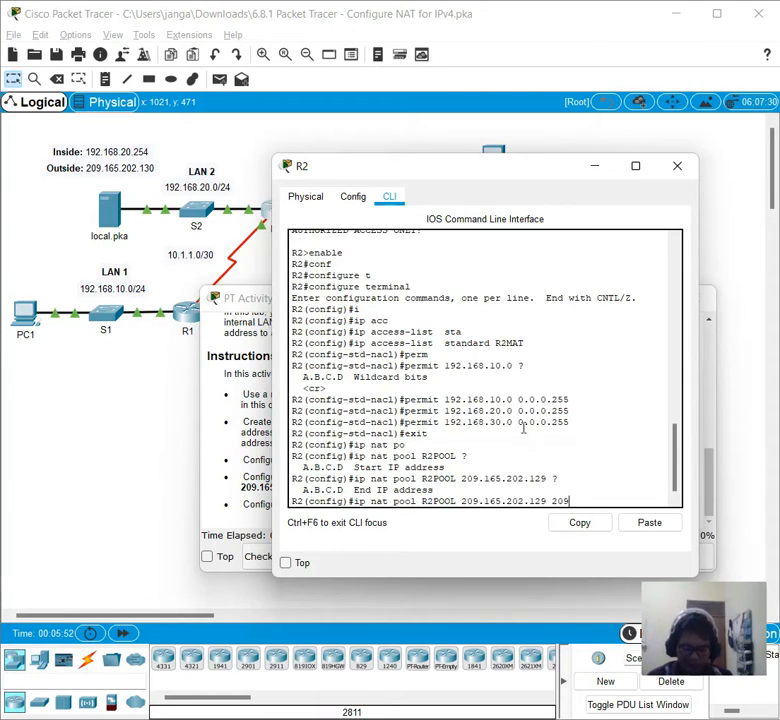
pyautogui.write('209.1')
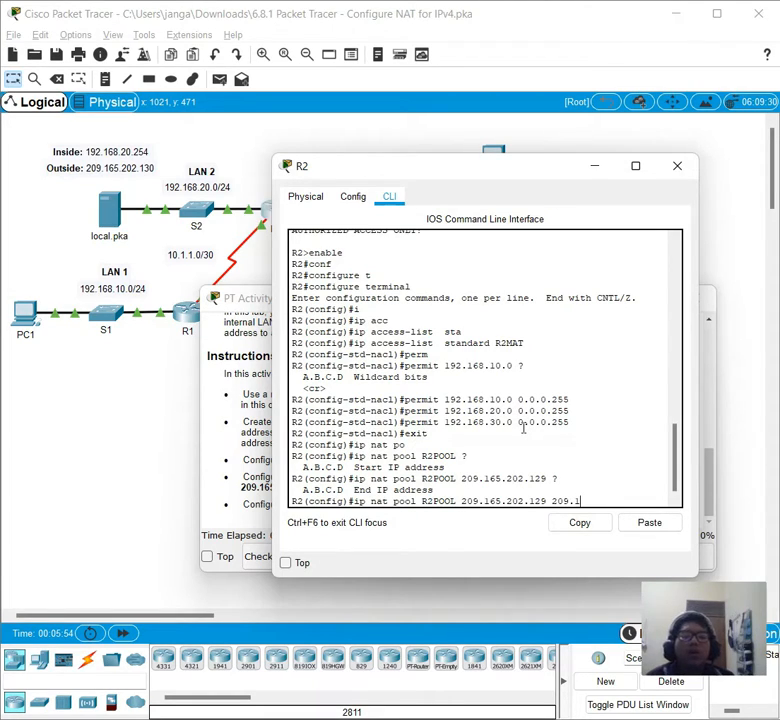
pyautogui.write('65.202')
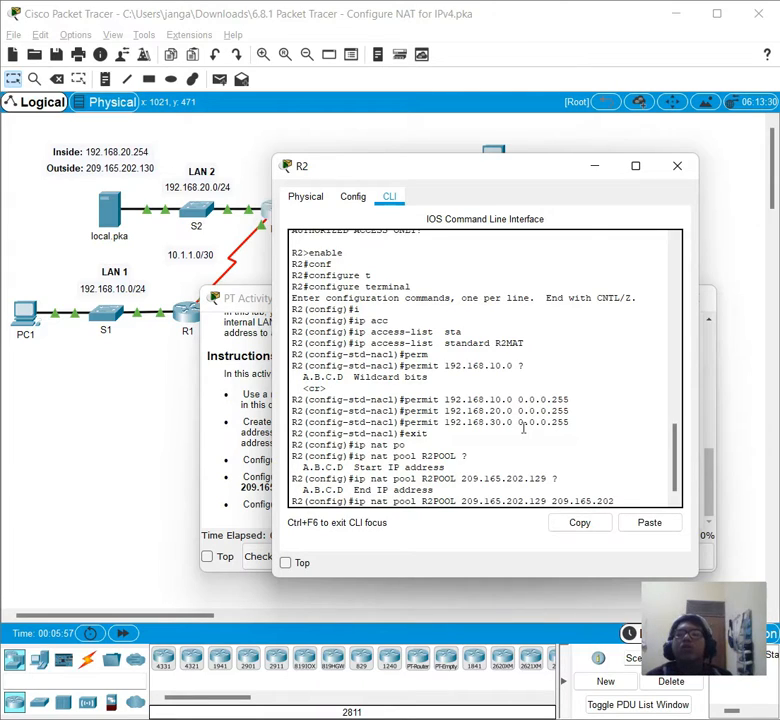
pyautogui.write('.')
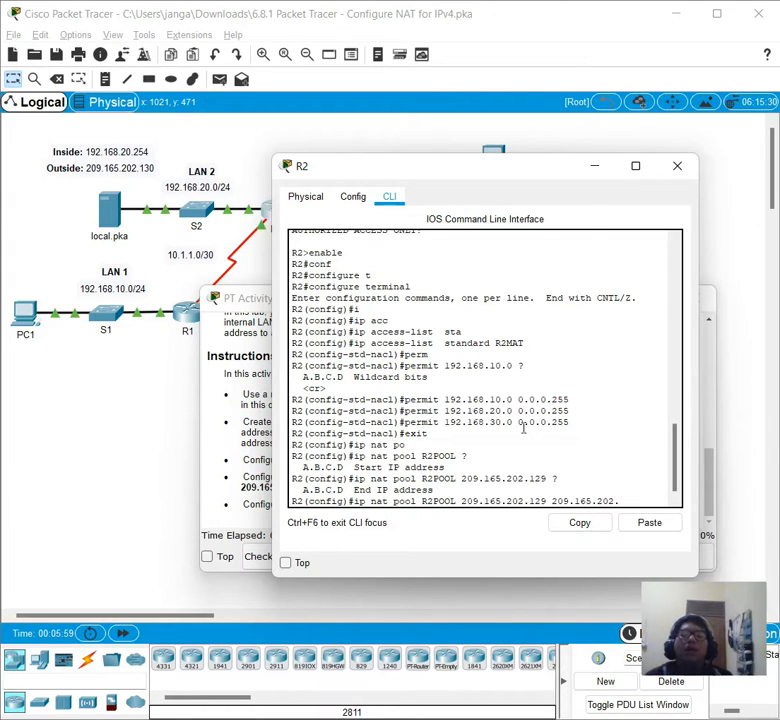
pyautogui.write('129')
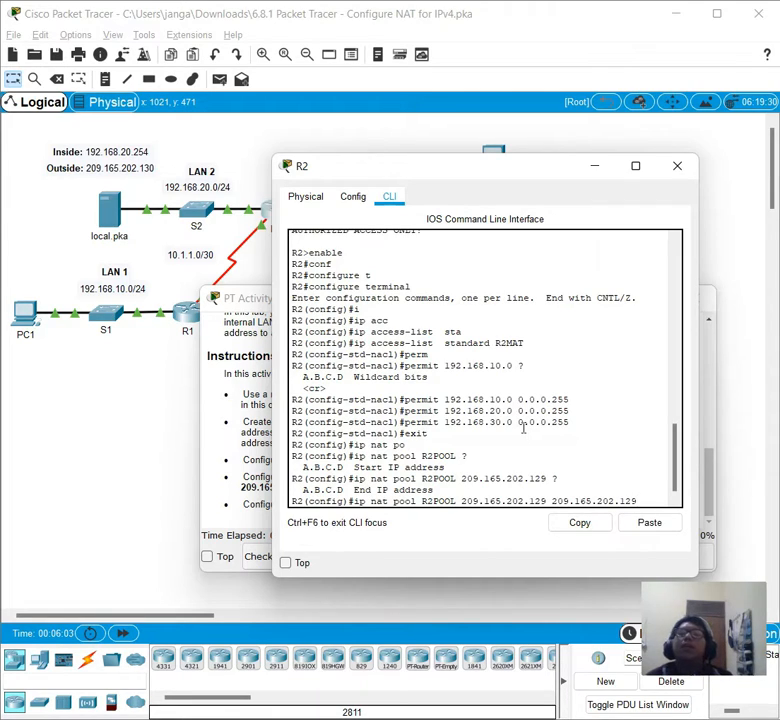
# Complete the R2POOL command with netmask 255.255.255.252 in lowercase keyword form and submit it
pyautogui.write(' NE')
pyautogui.press('Tab')
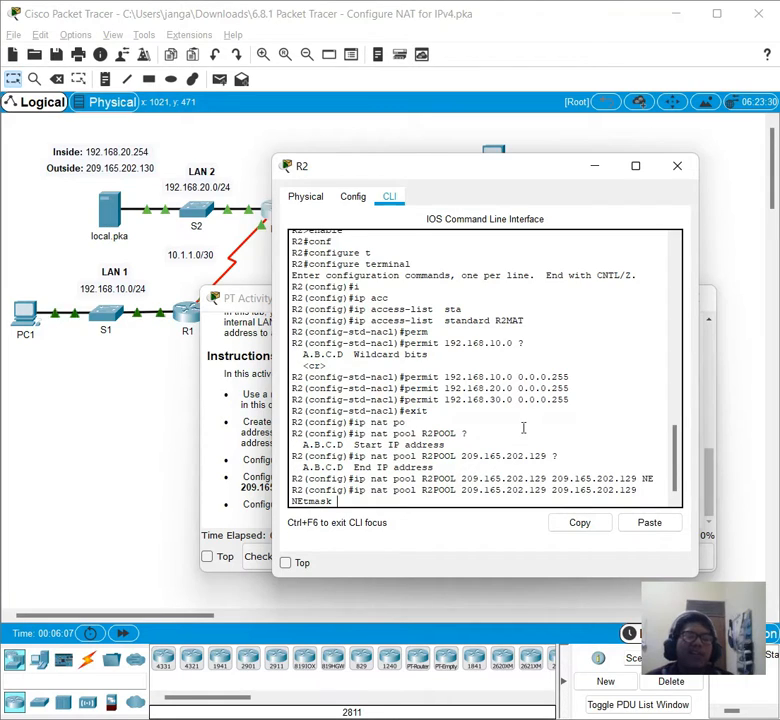
pyautogui.press('BackSpace')
pyautogui.press('BackSpace')
pyautogui.write('netmask')
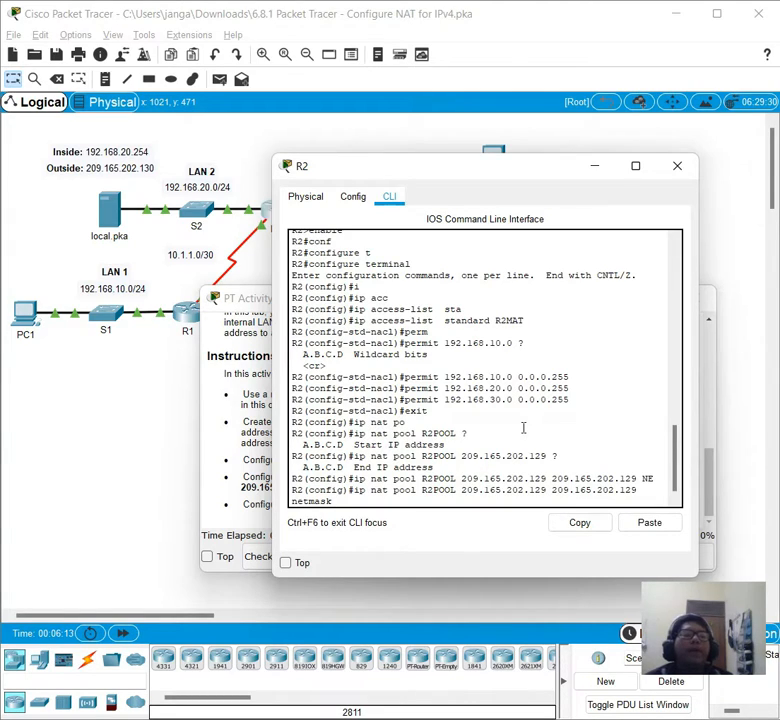
pyautogui.write(' 255.')
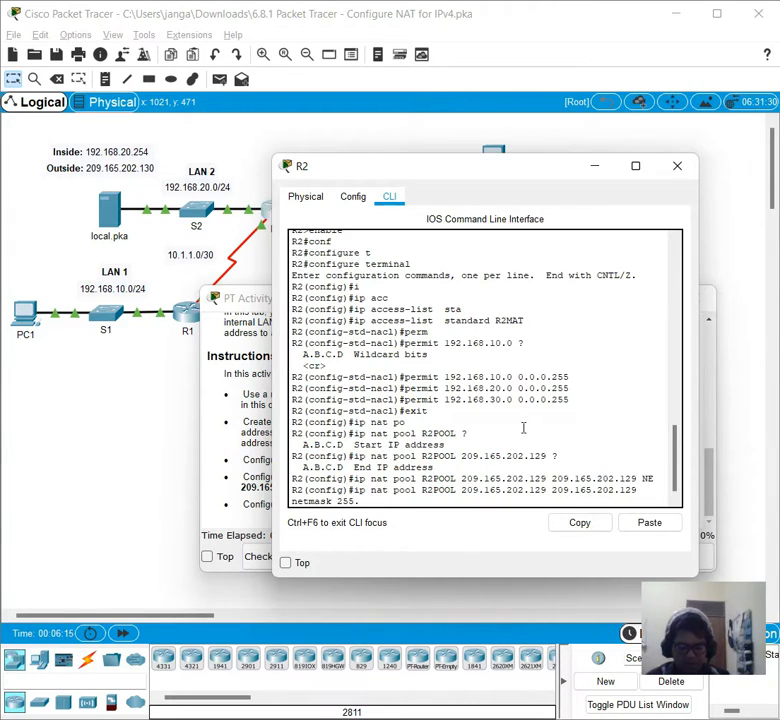
pyautogui.write('255.255.252')
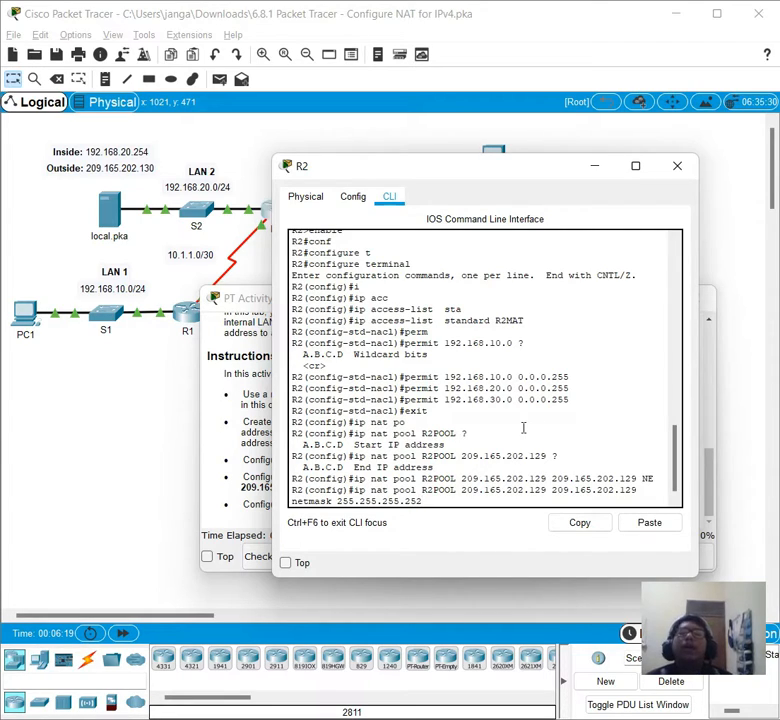
pyautogui.press('Return')
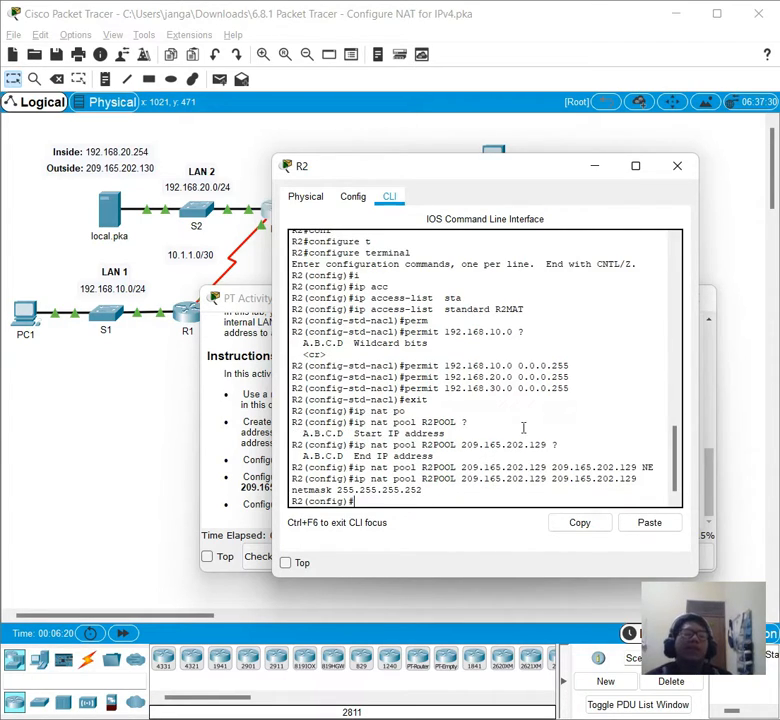
# Check the NAT binding requirement in the activity instructions, then bind list R2NAT to pool R2POOL as inside source NAT with overload on R2
pyautogui.click(247, 469)
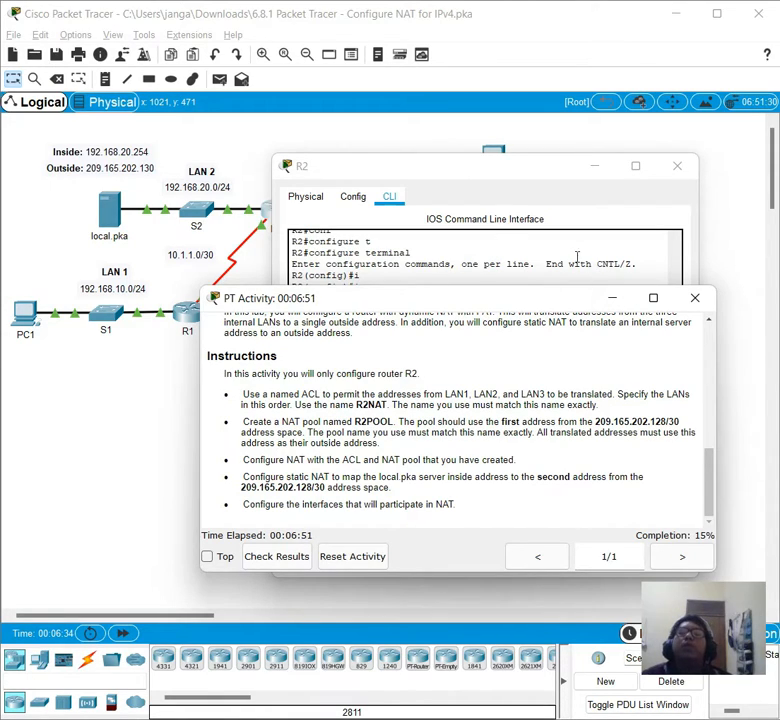
pyautogui.click(503, 233)
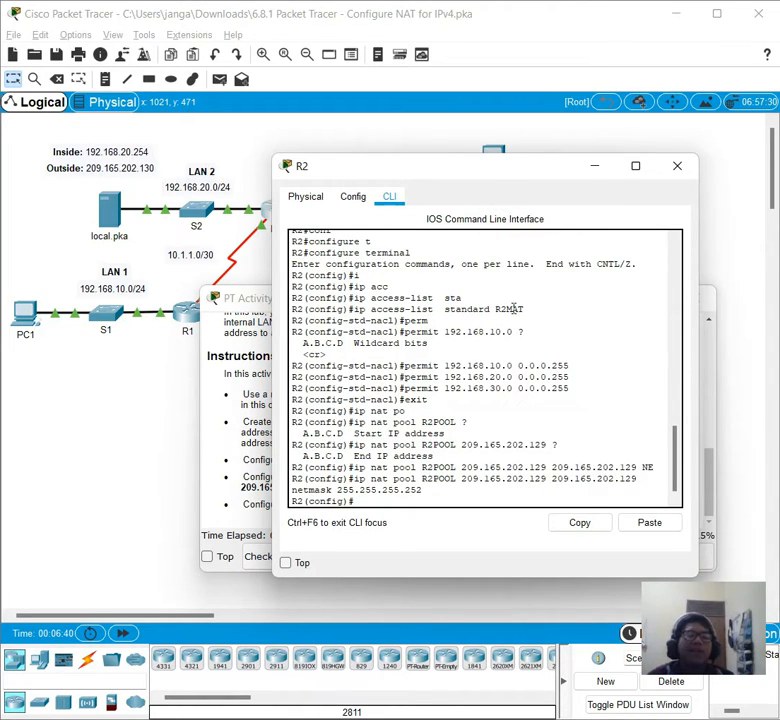
pyautogui.write('ip nat inside source l')
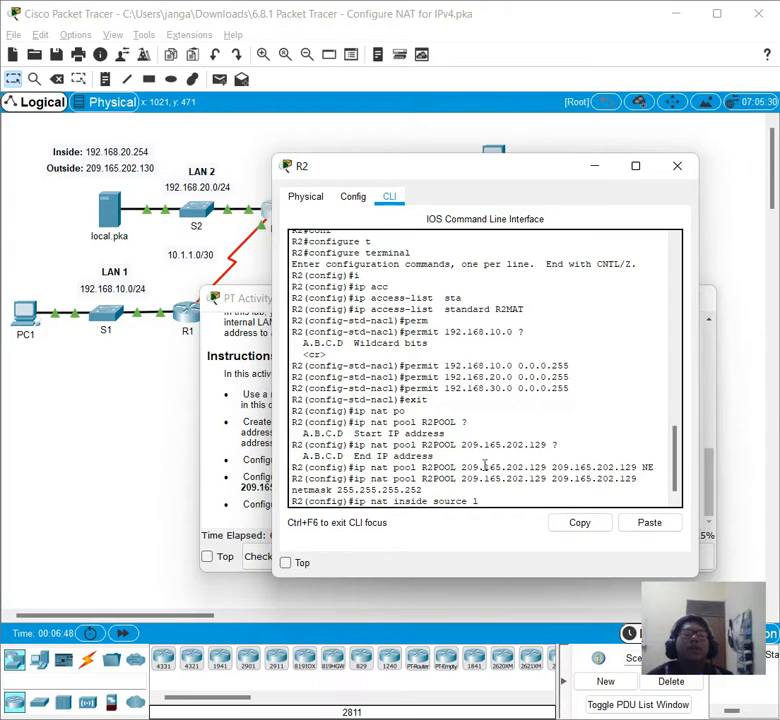
pyautogui.press('Tab')
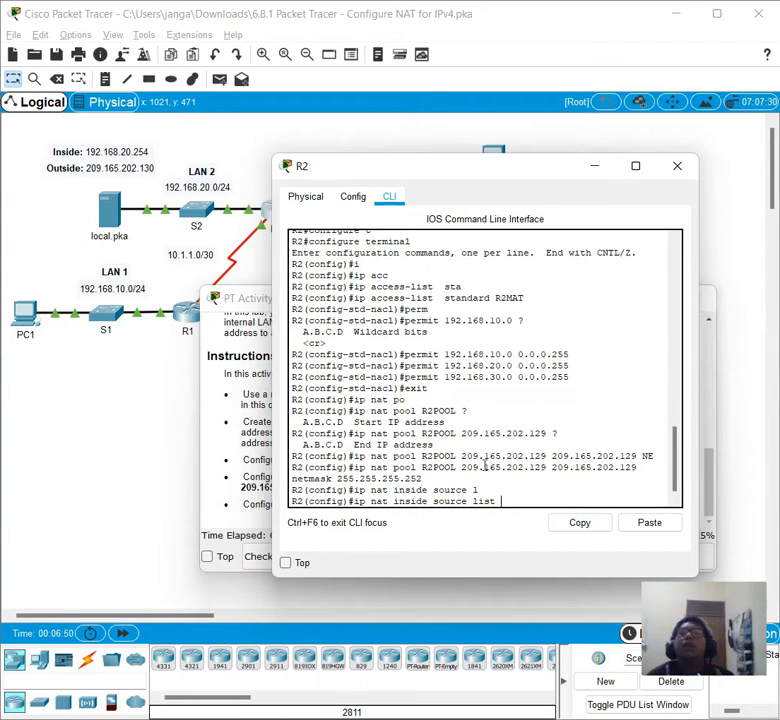
pyautogui.write('R2NAT p')
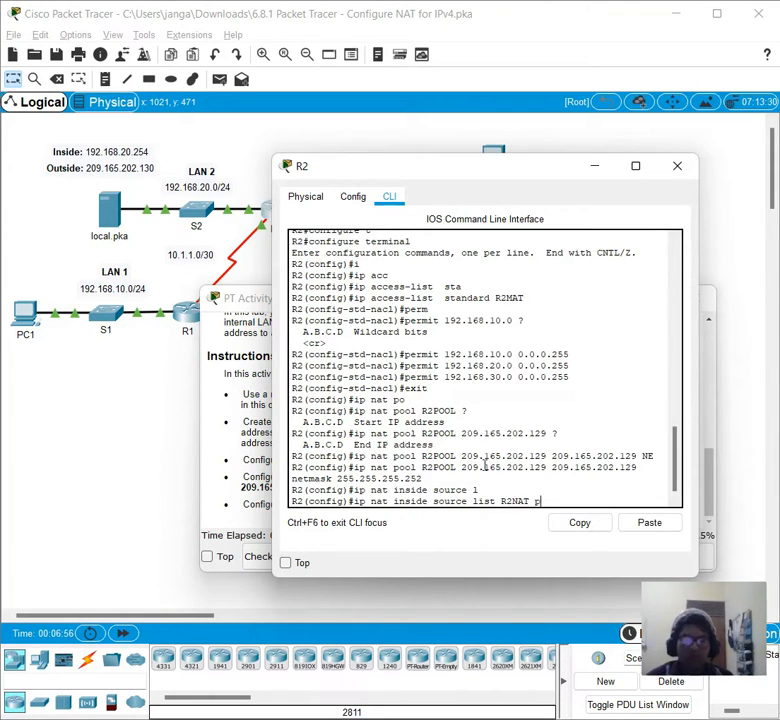
pyautogui.write('R2POOL ?')
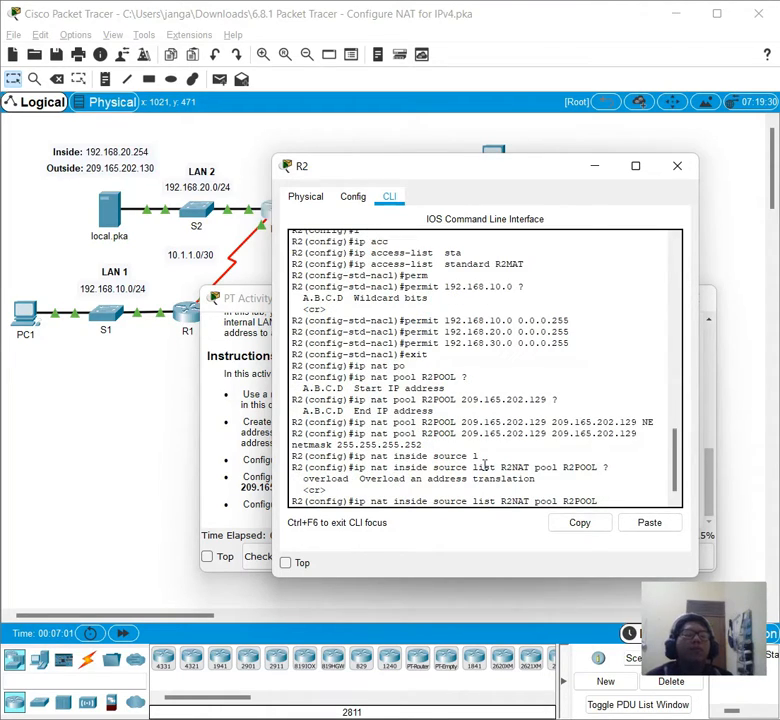
pyautogui.write('overloa')
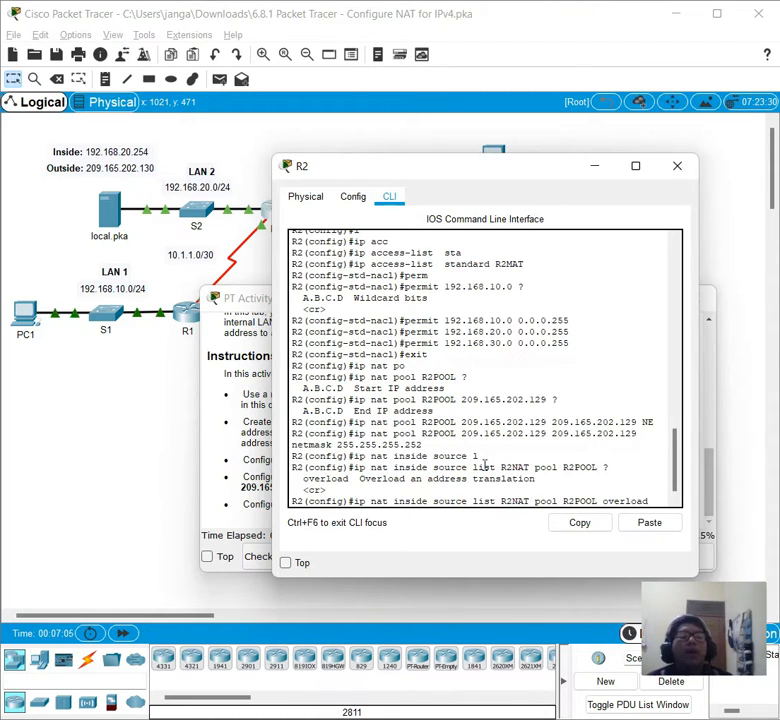
pyautogui.write('d')
pyautogui.press('Return')
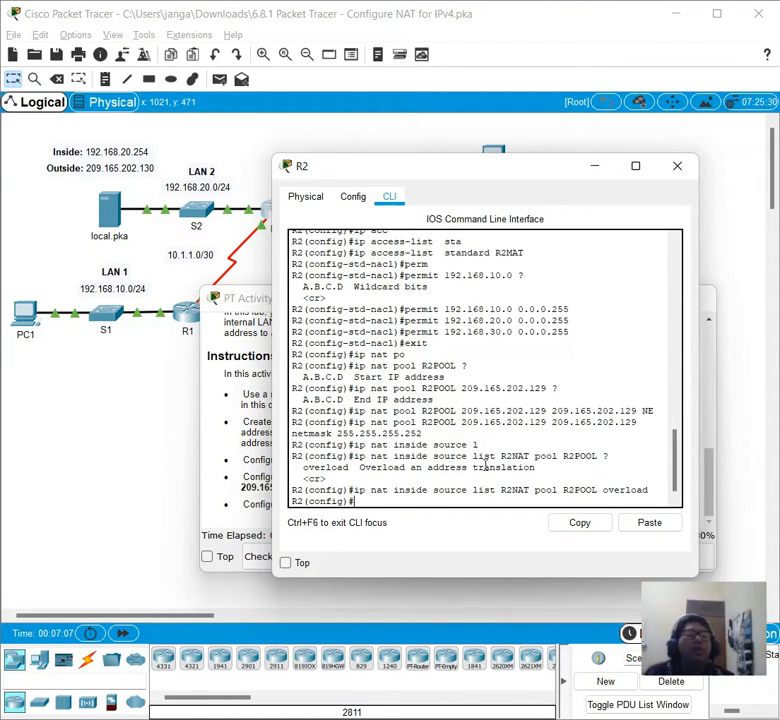
# Check the static NAT requirement in the activity instructions and begin the ip nat inside source static command on R2
pyautogui.click(256, 462)
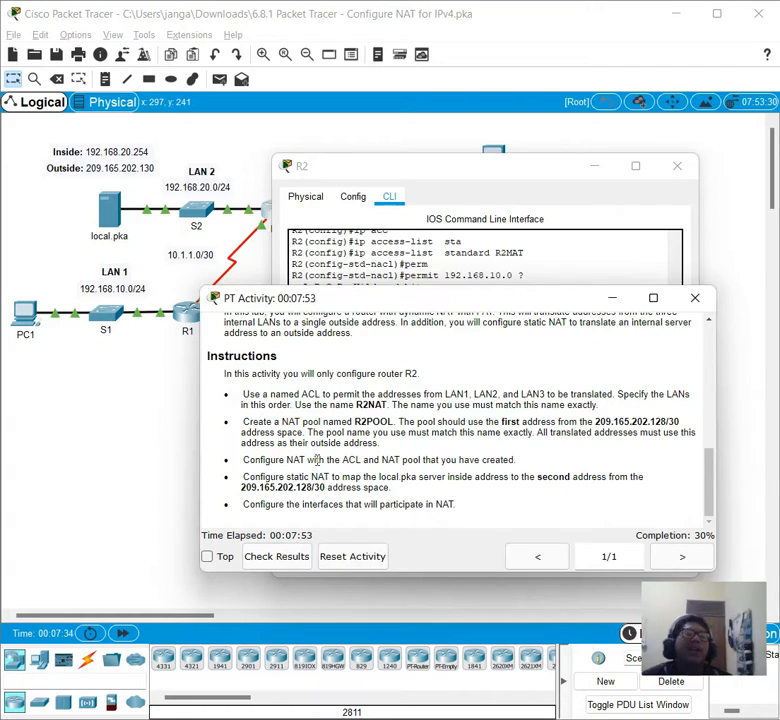
pyautogui.click(411, 254)
pyautogui.write('s')
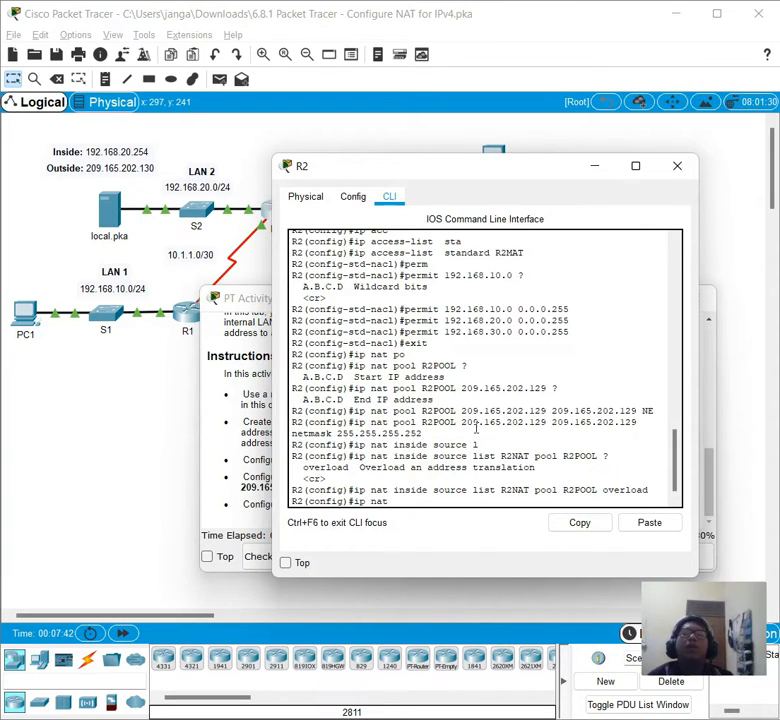
pyautogui.write('inside sou')
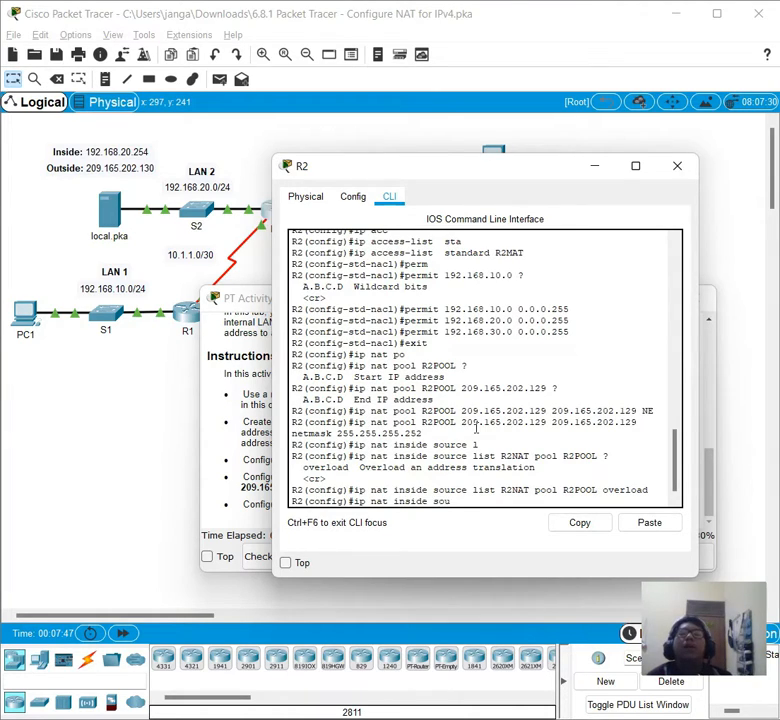
pyautogui.write('rce statis')
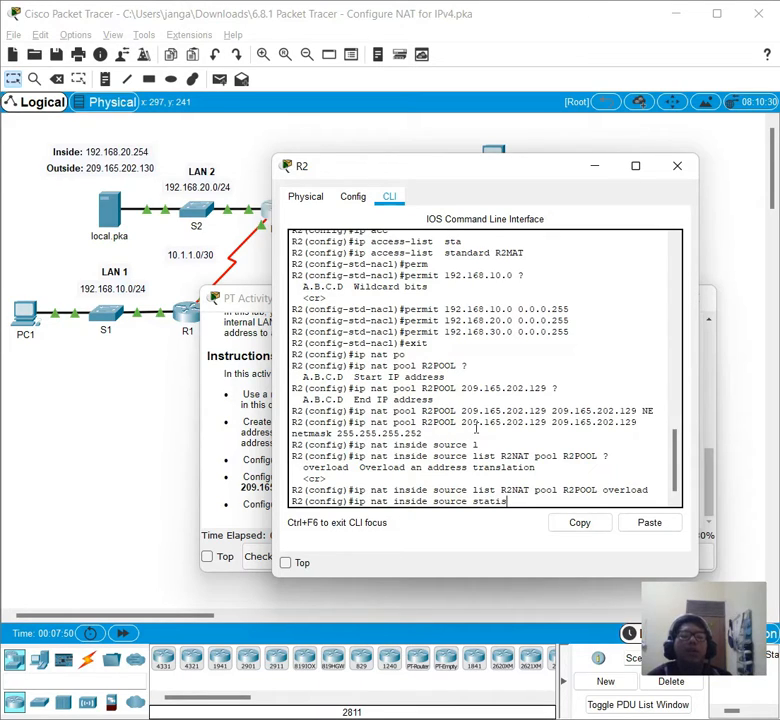
pyautogui.press('BackSpace')
pyautogui.write('c')
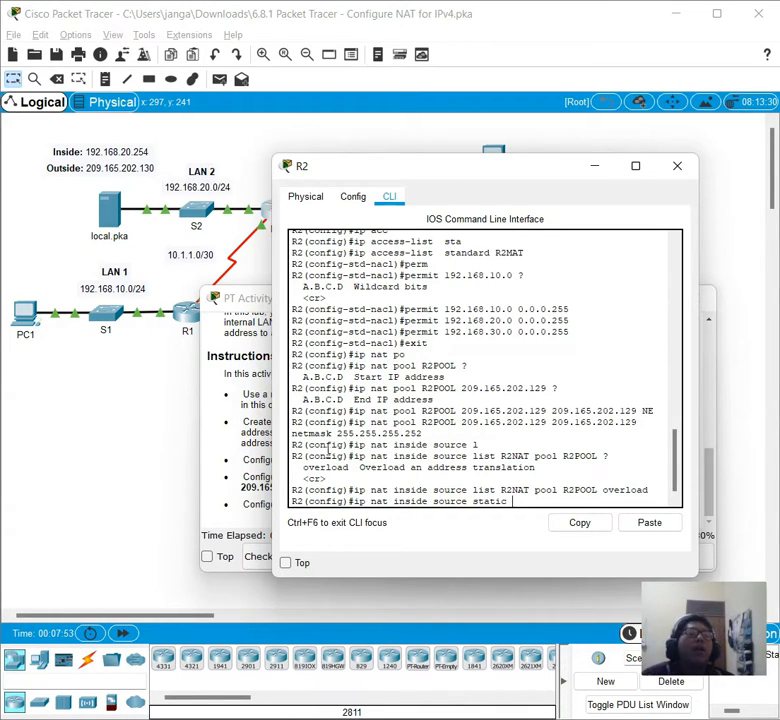
# Look up the IP configuration of the local.pka server, copy its IPv4 address 192.168.20.254, and close the device window
pyautogui.click(85, 201)
pyautogui.click(99, 205)
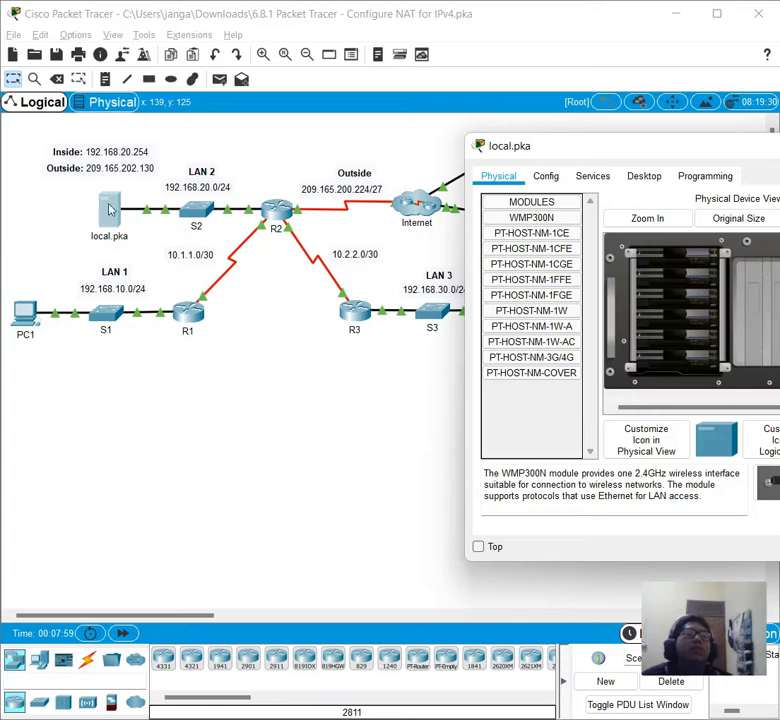
pyautogui.click(640, 177)
pyautogui.click(527, 230)
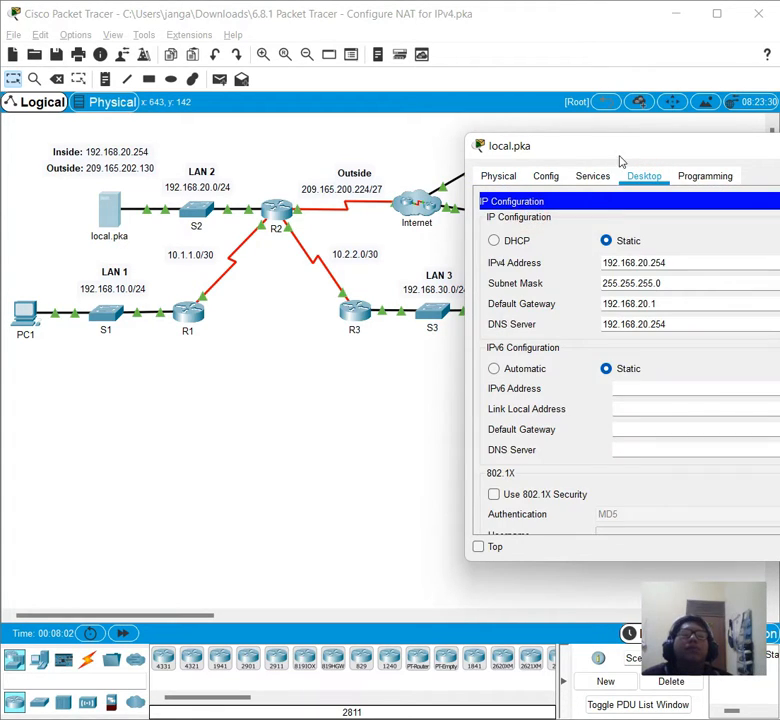
pyautogui.moveTo(632, 152); pyautogui.dragTo(470, 141)
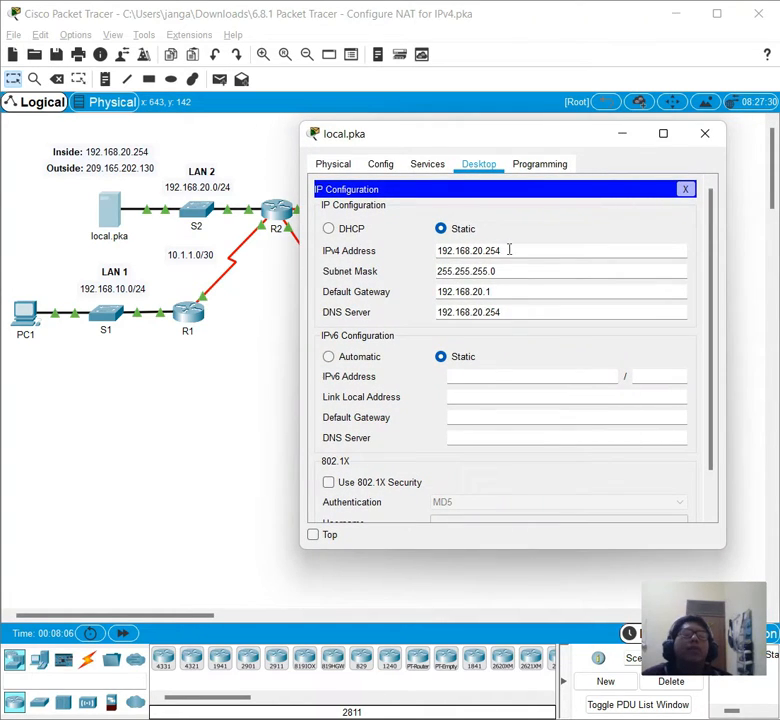
pyautogui.moveTo(537, 248); pyautogui.dragTo(427, 247)
pyautogui.hotkey('ctrl', 'c')
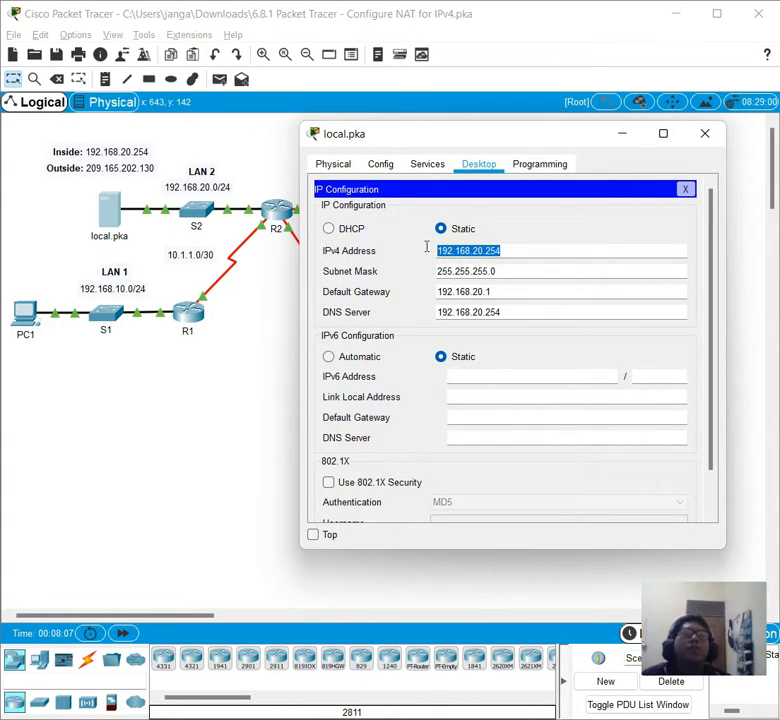
pyautogui.click(700, 138)
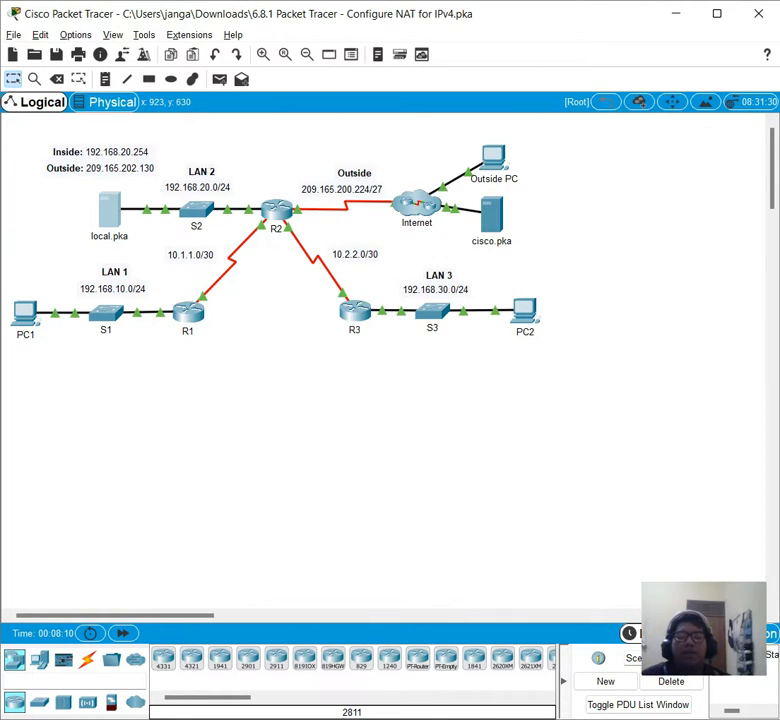
# Return to R2's command line, consult help for the static NAT argument, and enter 192.168.20.254 as the inside local address
pyautogui.moveTo(706, 718)
pyautogui.click(704, 648)
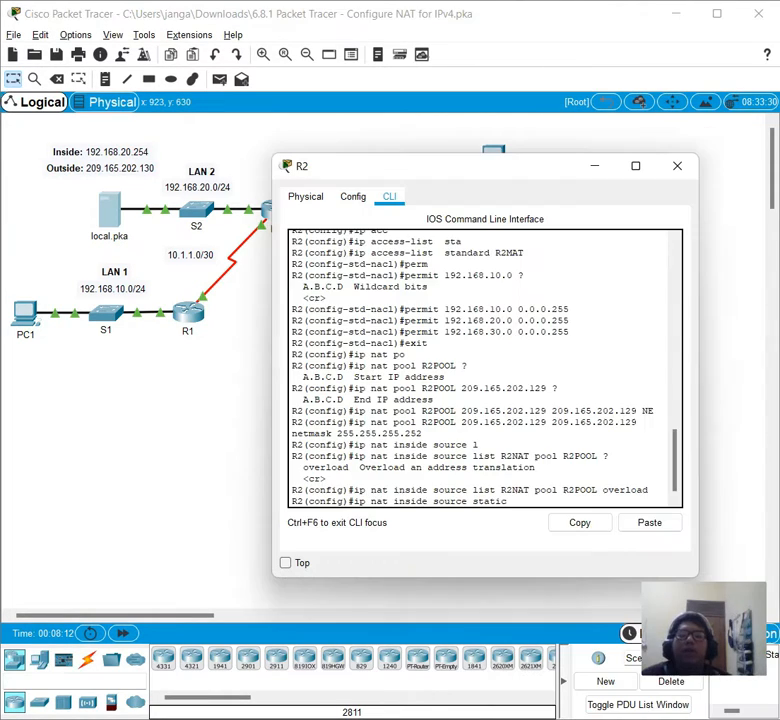
pyautogui.click(461, 402)
pyautogui.click(537, 495)
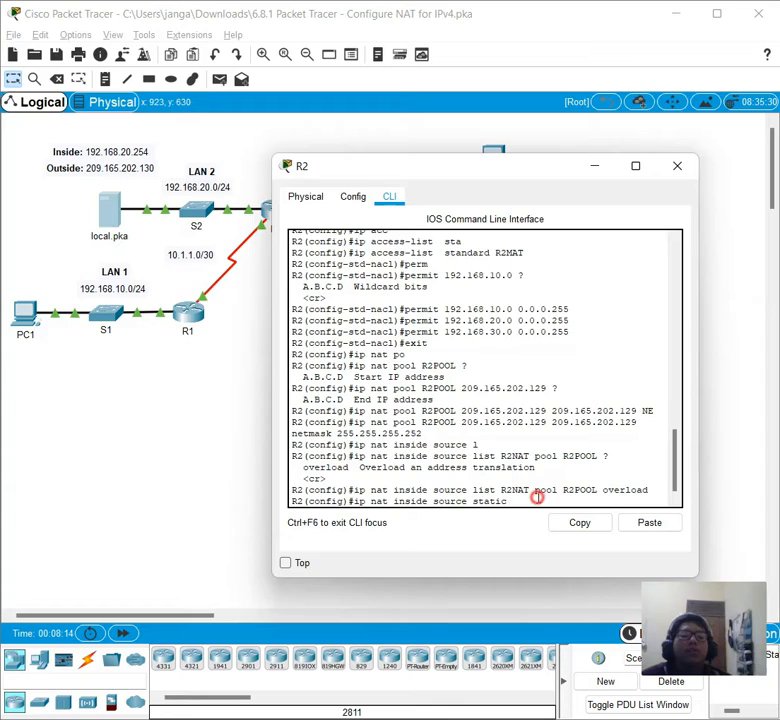
pyautogui.write('?')
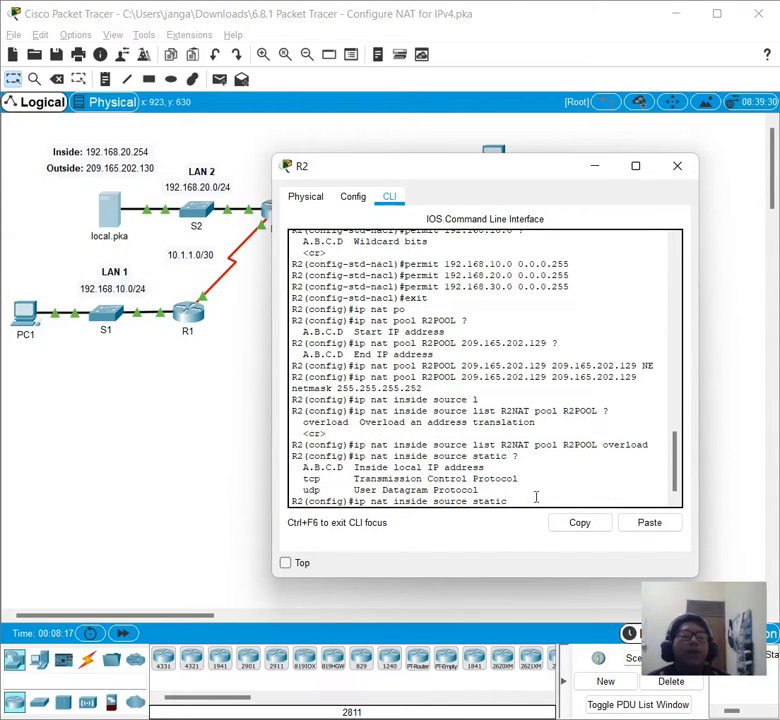
pyautogui.rightClick(537, 495)
pyautogui.click(571, 522)
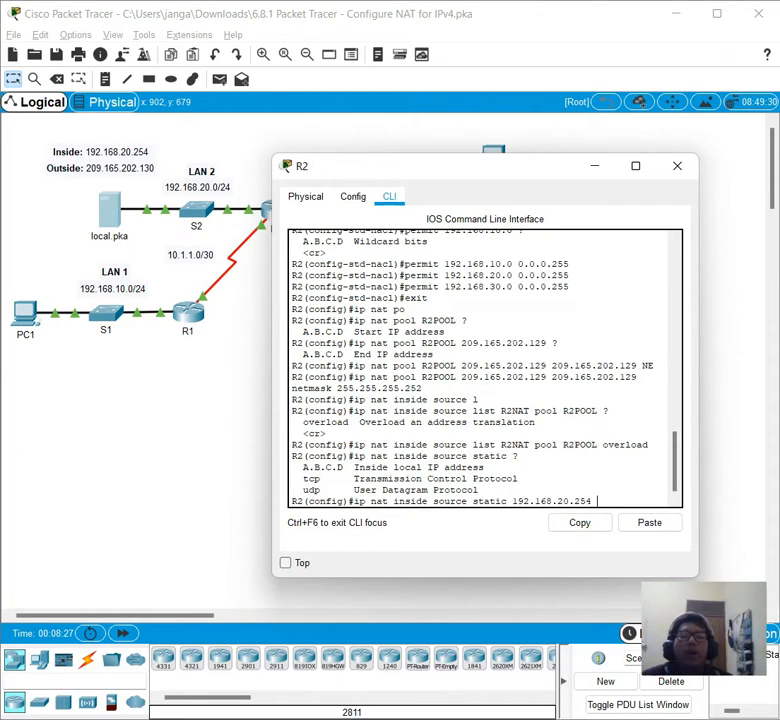
# Copy network address 209.165.202.128 from the static NAT instruction and return to the pending command on R2
pyautogui.moveTo(703, 719)
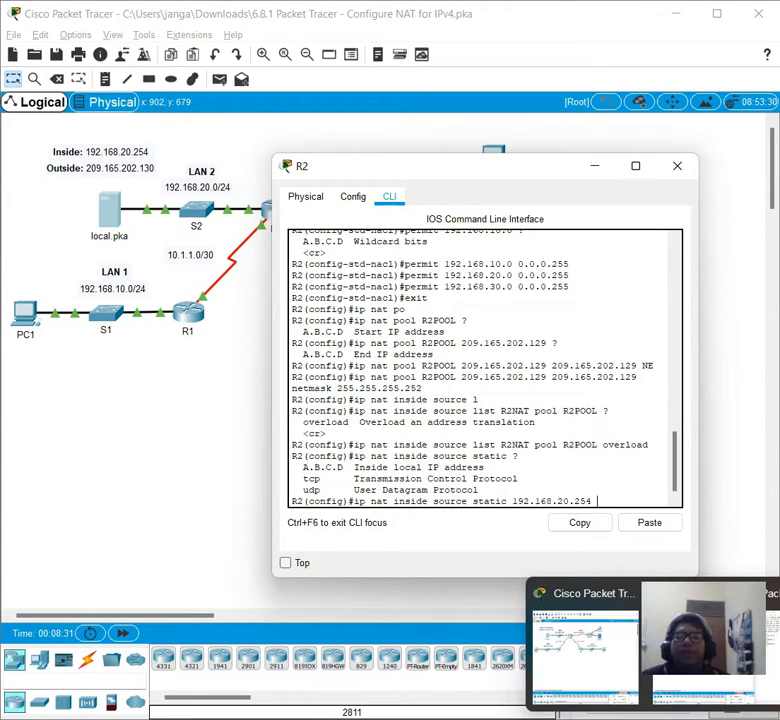
pyautogui.click(703, 655)
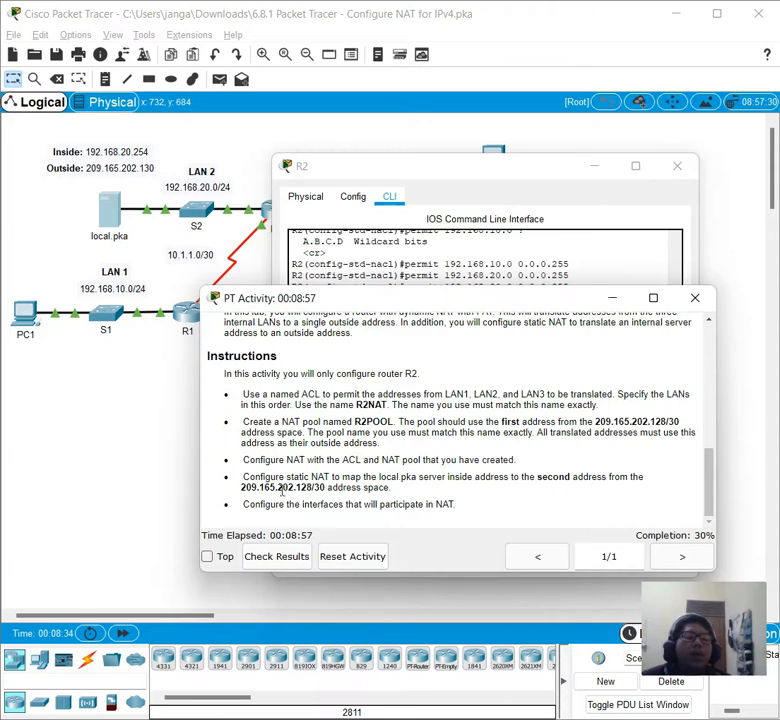
pyautogui.moveTo(240, 484); pyautogui.dragTo(313, 479)
pyautogui.hotkey('ctrl', 'c')
pyautogui.click(541, 235)
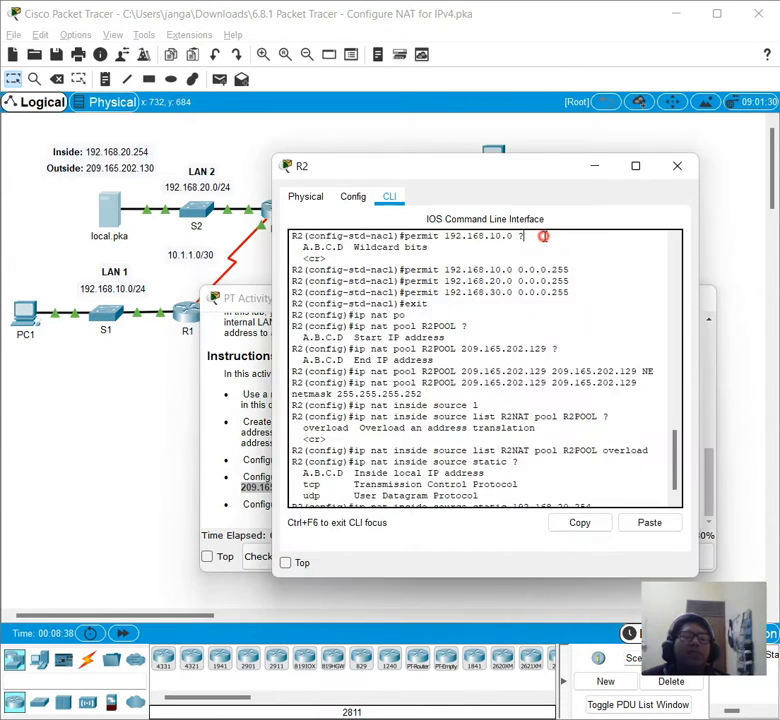
pyautogui.scroll(-1, 575, 471)
pyautogui.click(602, 492)
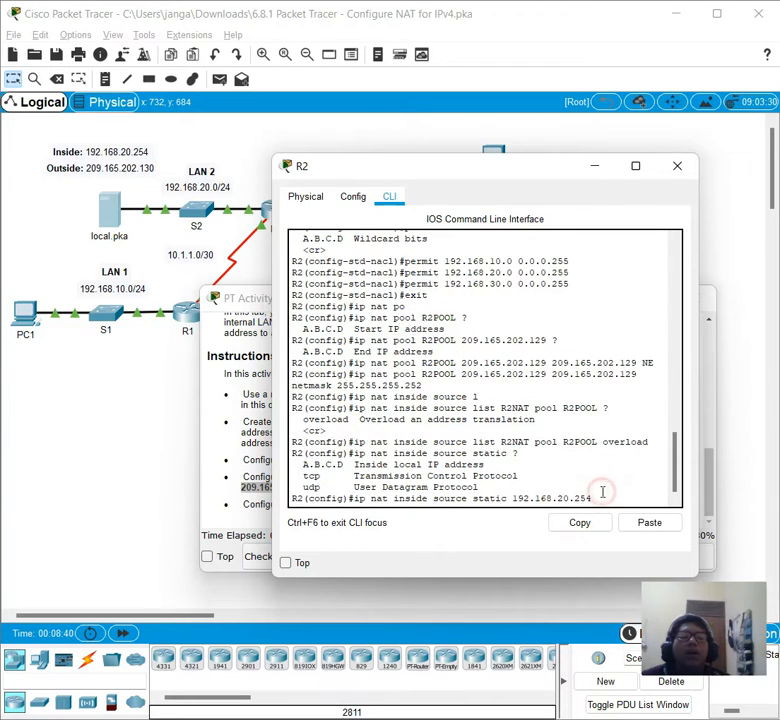
# Re-enter the pending static NAT command as ip nat inside source static 192.168.20.254, without submitting it
pyautogui.press('Down')
pyautogui.press('Up')
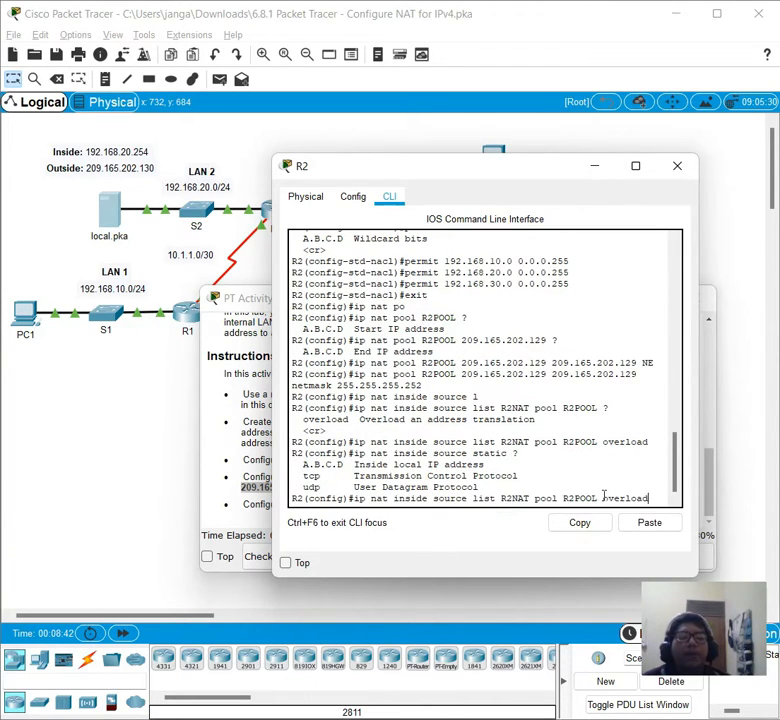
pyautogui.press('Down')
pyautogui.press('Up')
pyautogui.press('Down')
pyautogui.write('ip nat inside ')
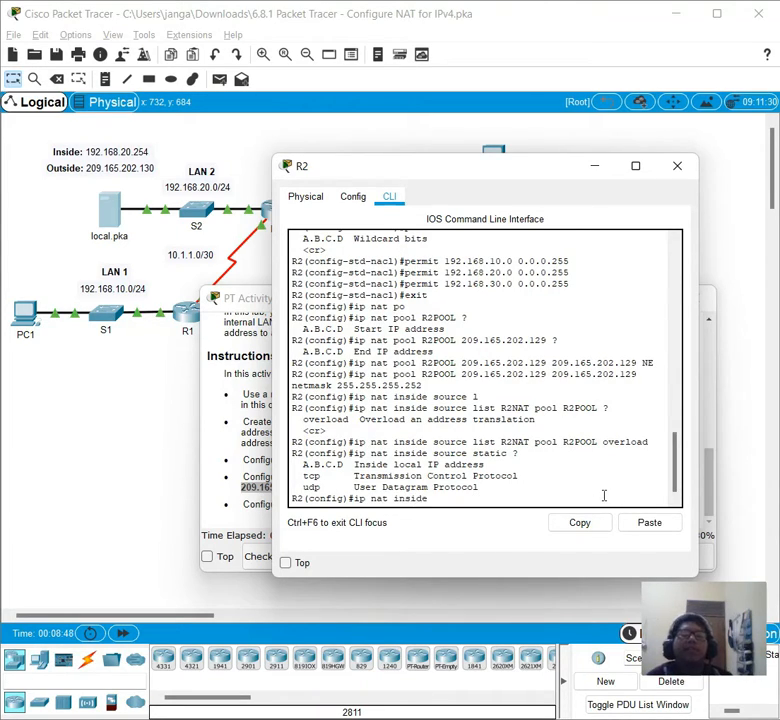
pyautogui.write('soure')
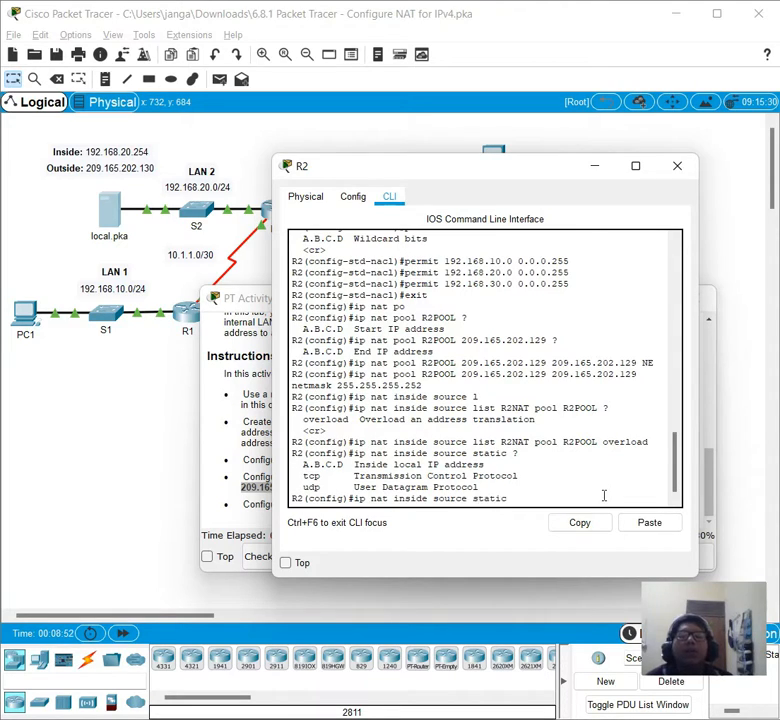
pyautogui.write('192.16')
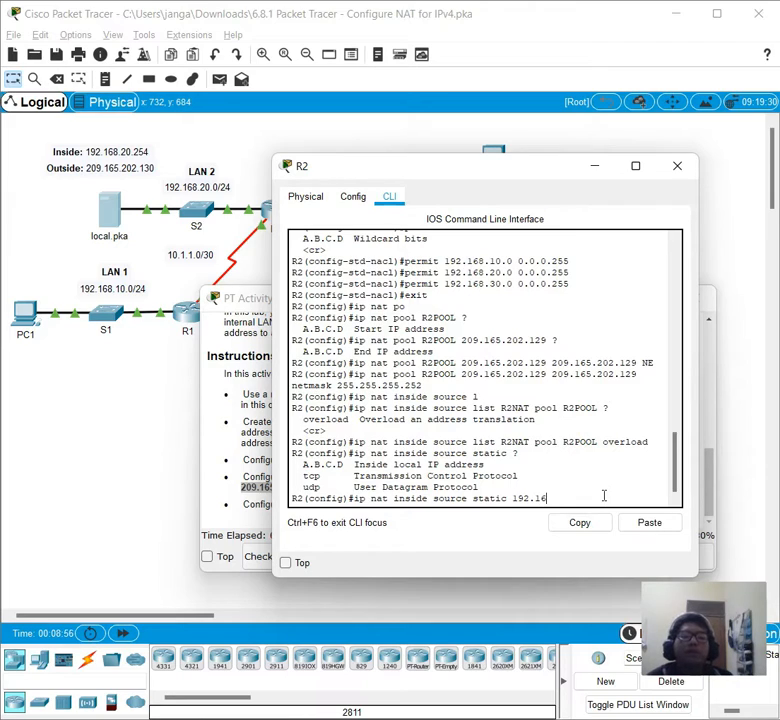
pyautogui.write('58.20.254')
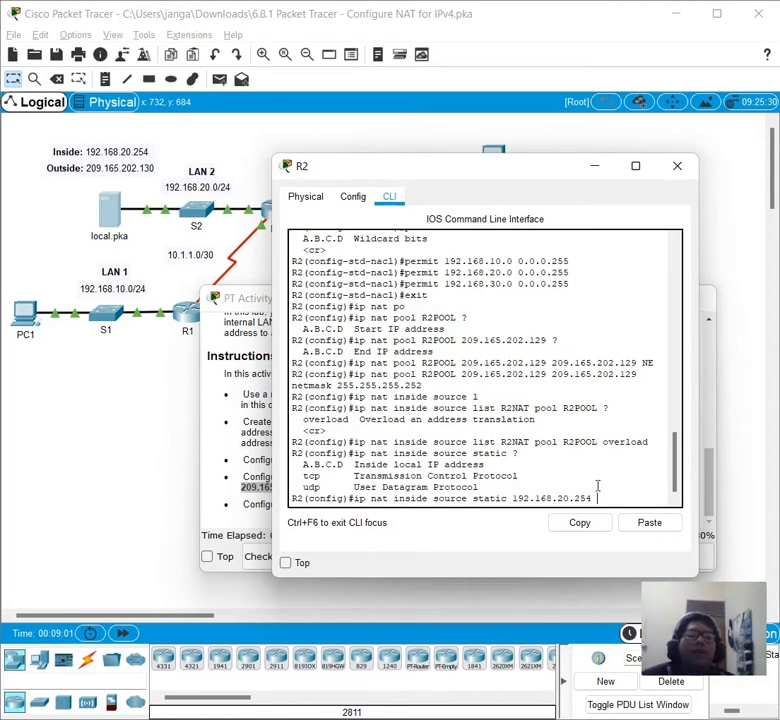
# Consult help for the inside global argument and enter 209.165.202.130 as the outside address in the pending static NAT command on R2
pyautogui.rightClick(612, 499)
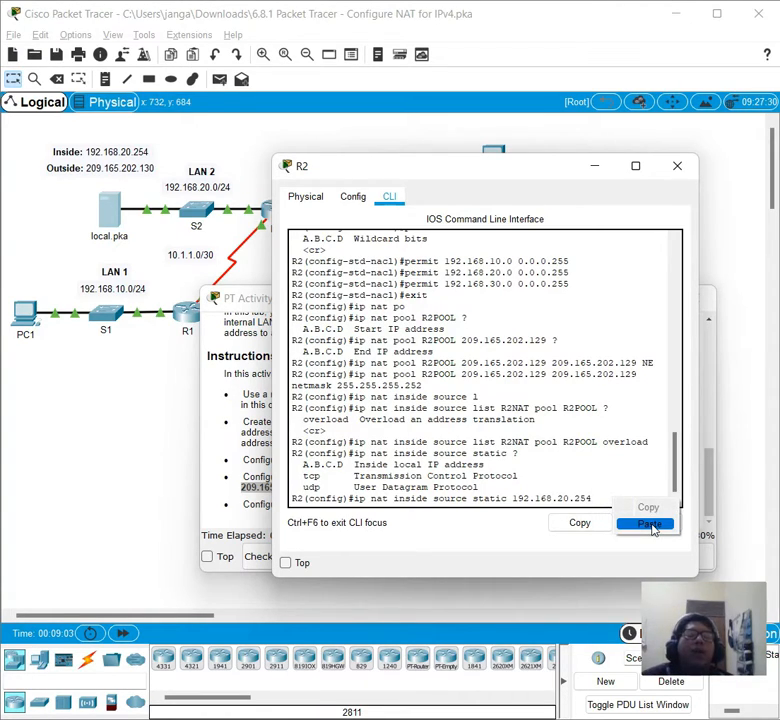
pyautogui.click(603, 493)
pyautogui.click(602, 495)
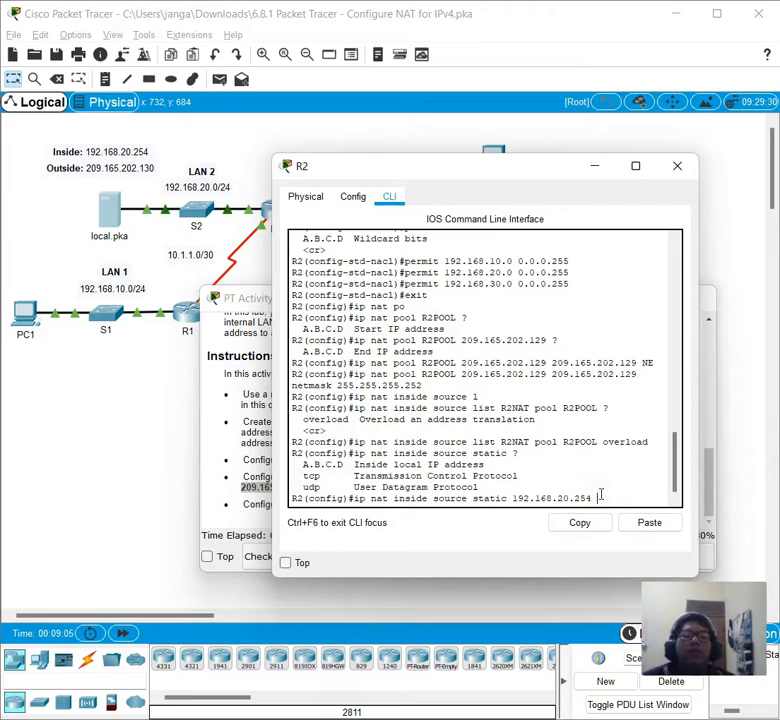
pyautogui.write('?')
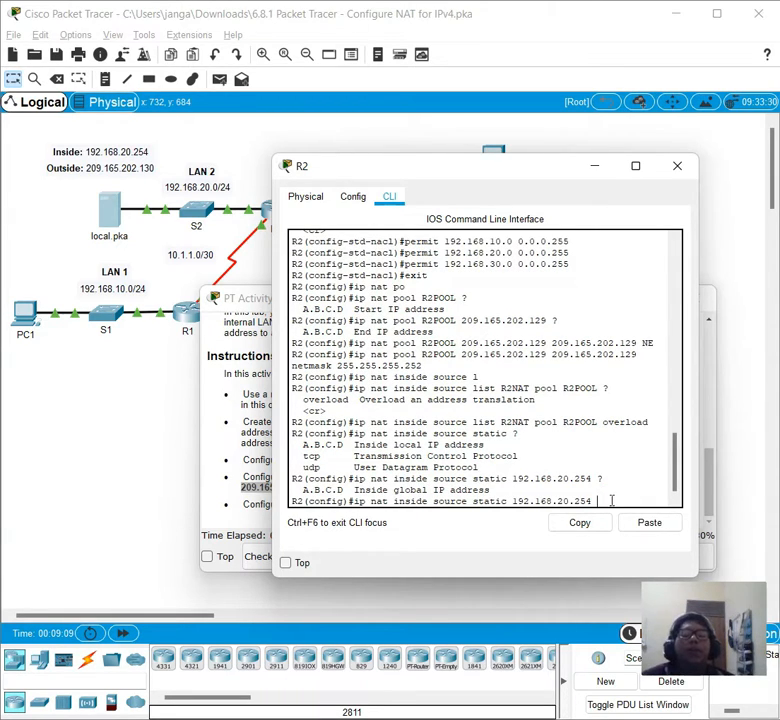
pyautogui.rightClick(612, 502)
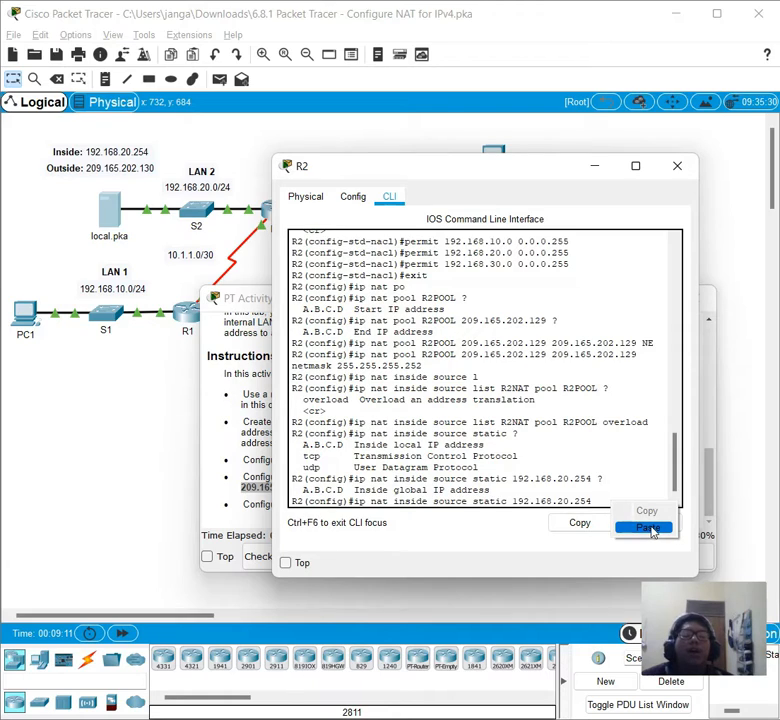
pyautogui.click(648, 529)
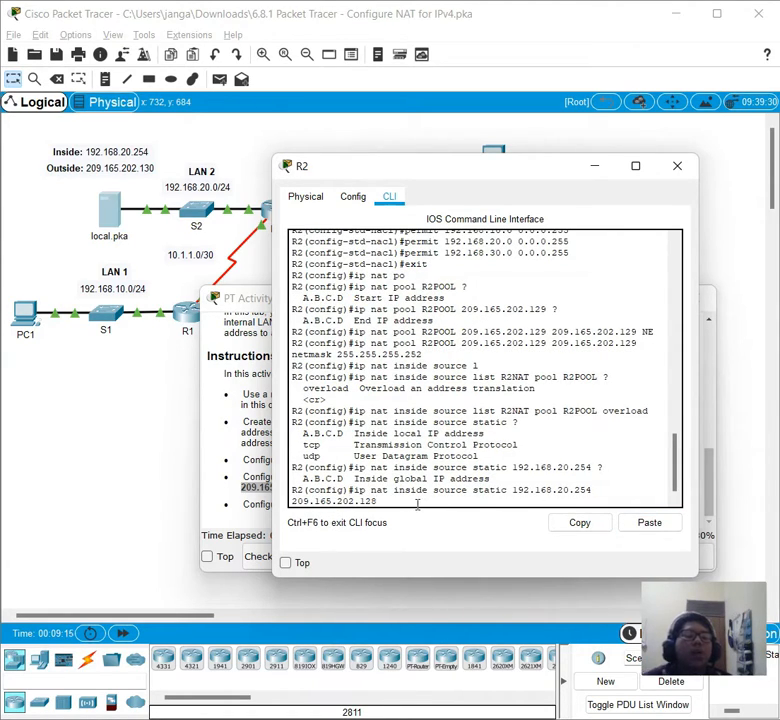
pyautogui.press('BackSpace')
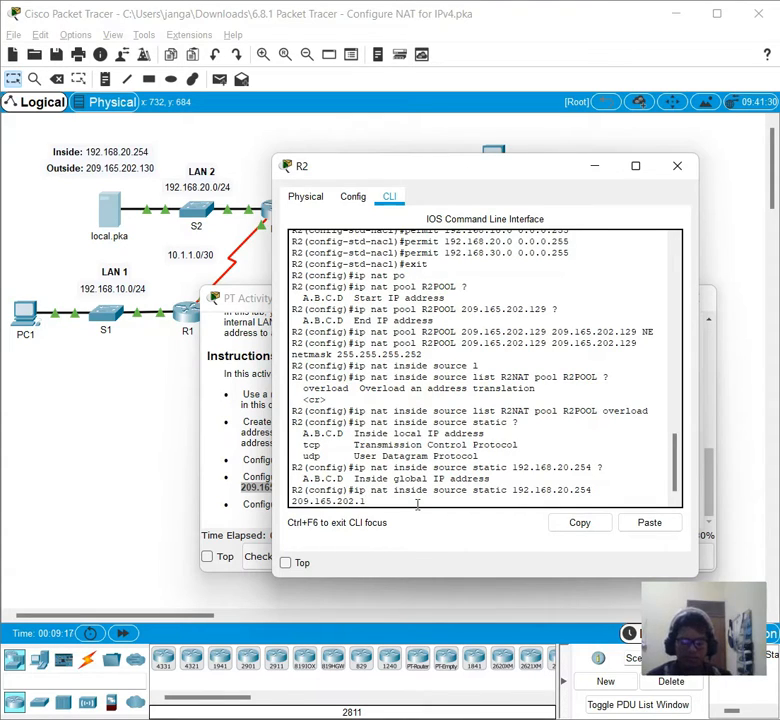
# Open the local.pka server's IP configuration and place R2's command line beside it to compare the static NAT addresses
pyautogui.click(160, 435)
pyautogui.click(110, 208)
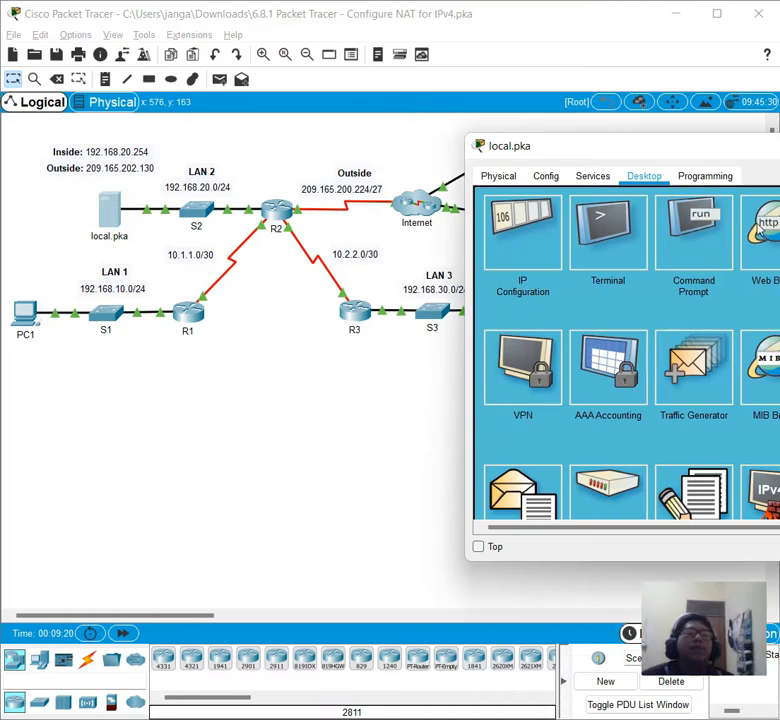
pyautogui.click(521, 236)
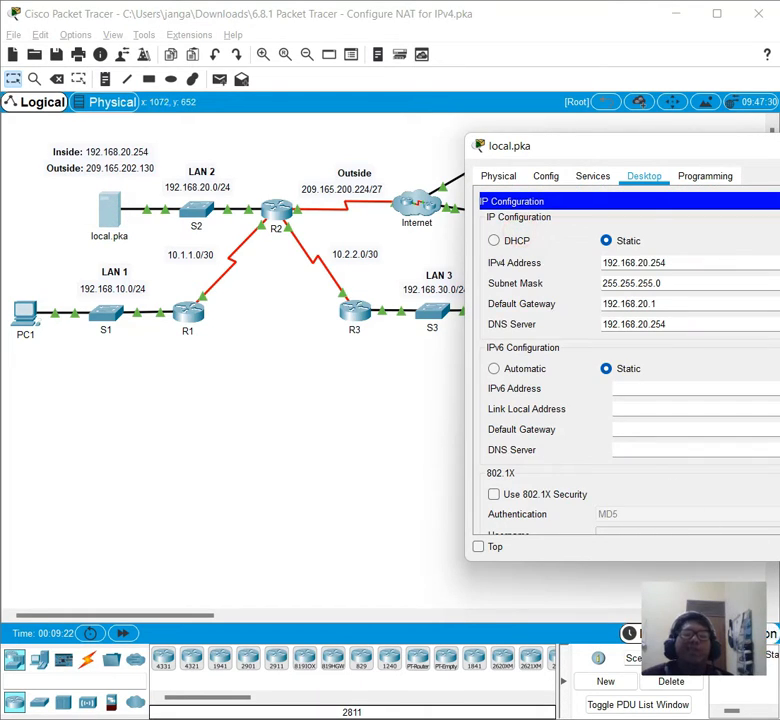
pyautogui.moveTo(735, 719)
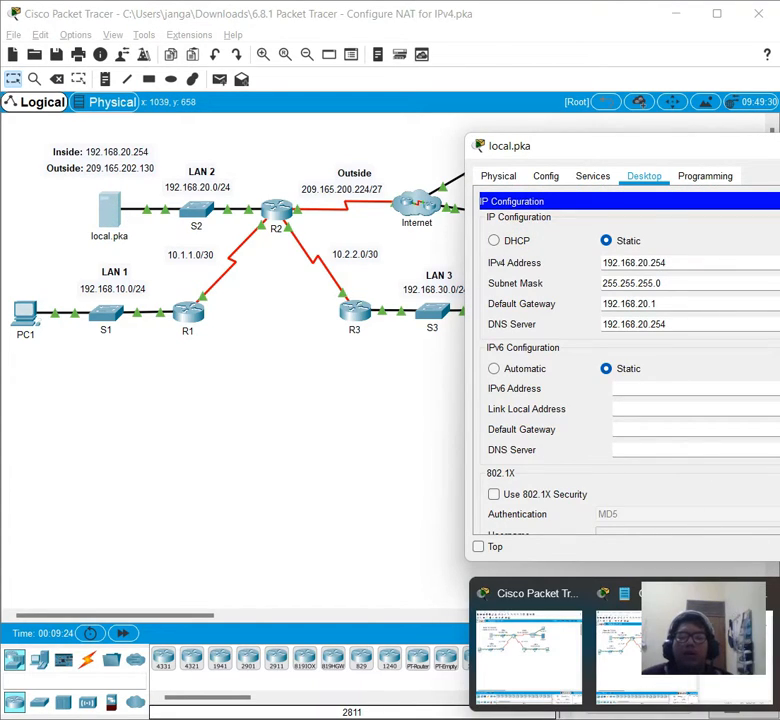
pyautogui.click(650, 645)
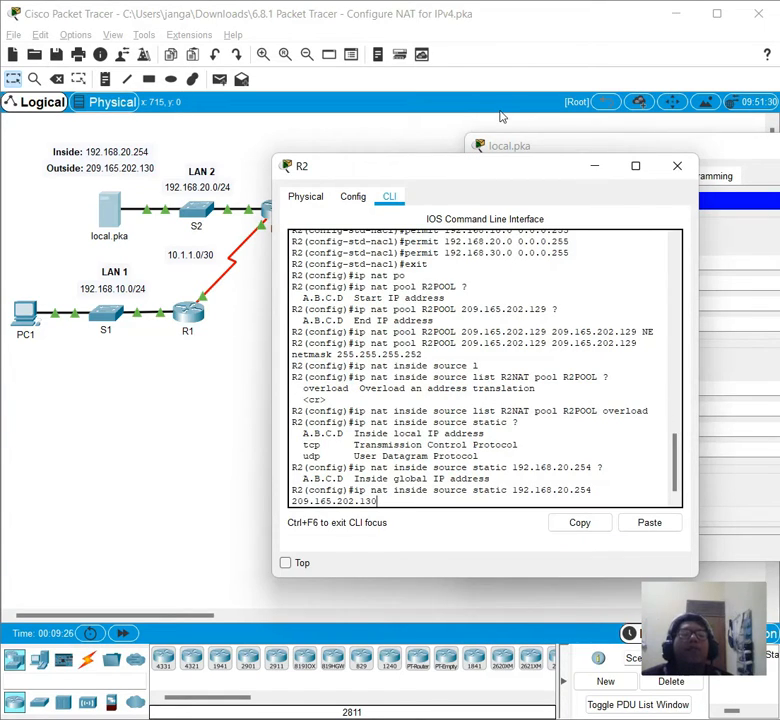
pyautogui.moveTo(488, 173); pyautogui.dragTo(248, 148)
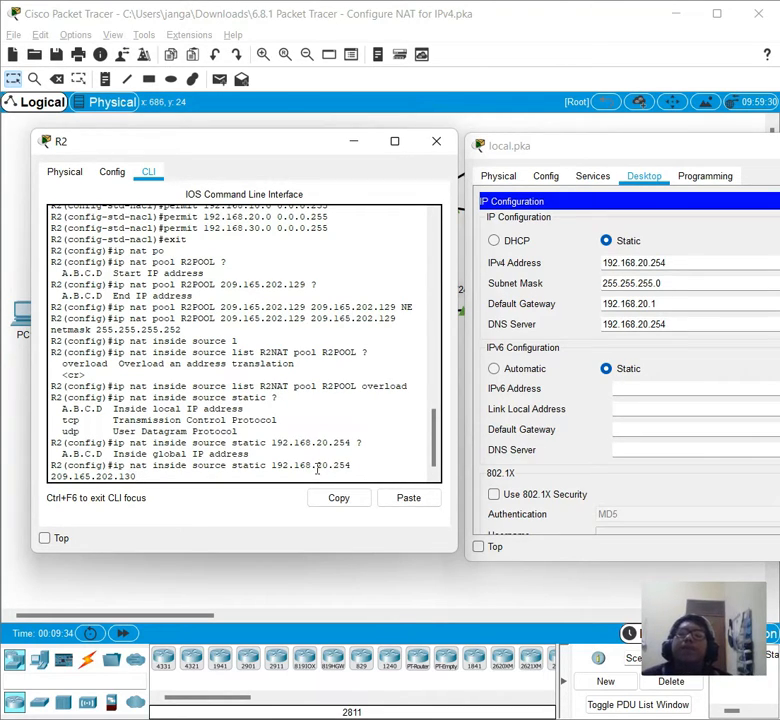
# Submit ip nat inside source static 192.168.20.254 209.165.202.130 on R2 and close the local.pka window
pyautogui.click(162, 476)
pyautogui.press('Return')
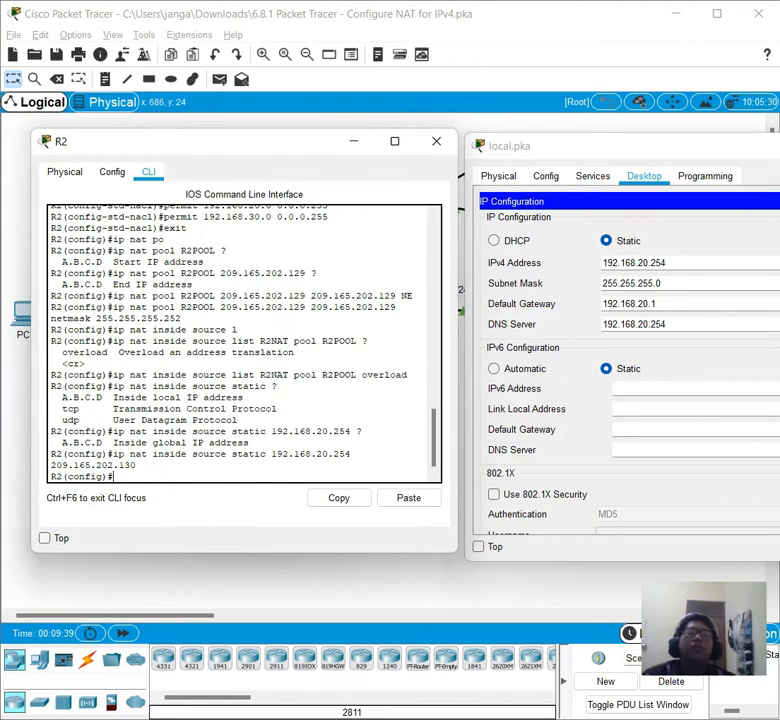
pyautogui.click(779, 146)
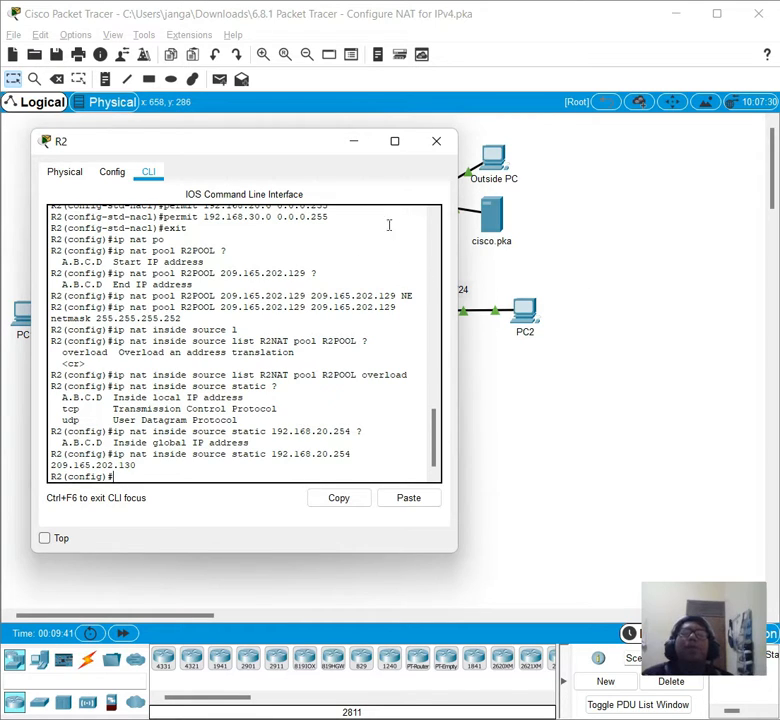
# Review the activity instruction about configuring the interfaces that participate in NAT, and put the instructions away
pyautogui.moveTo(327, 148); pyautogui.dragTo(522, 172)
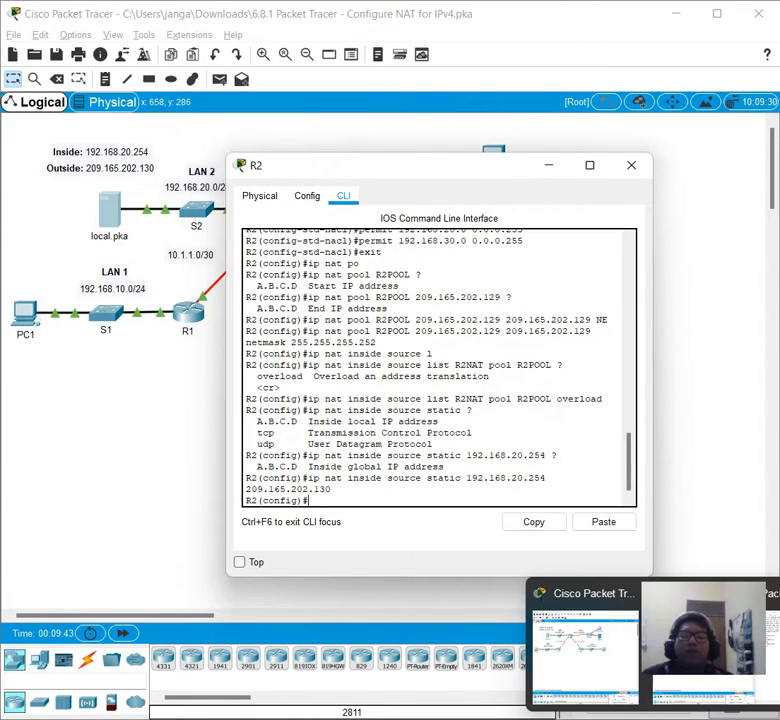
pyautogui.click(772, 648)
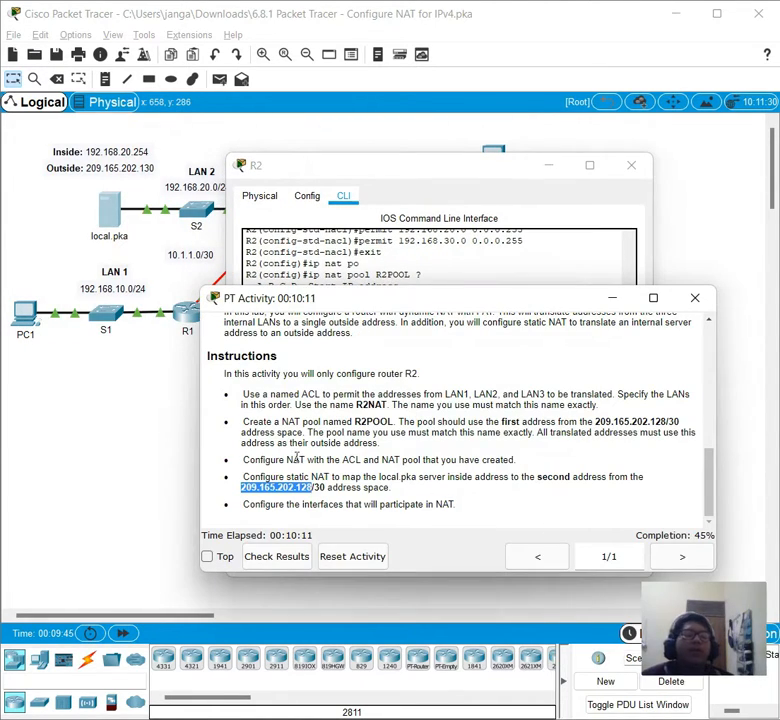
pyautogui.moveTo(457, 505); pyautogui.dragTo(376, 506)
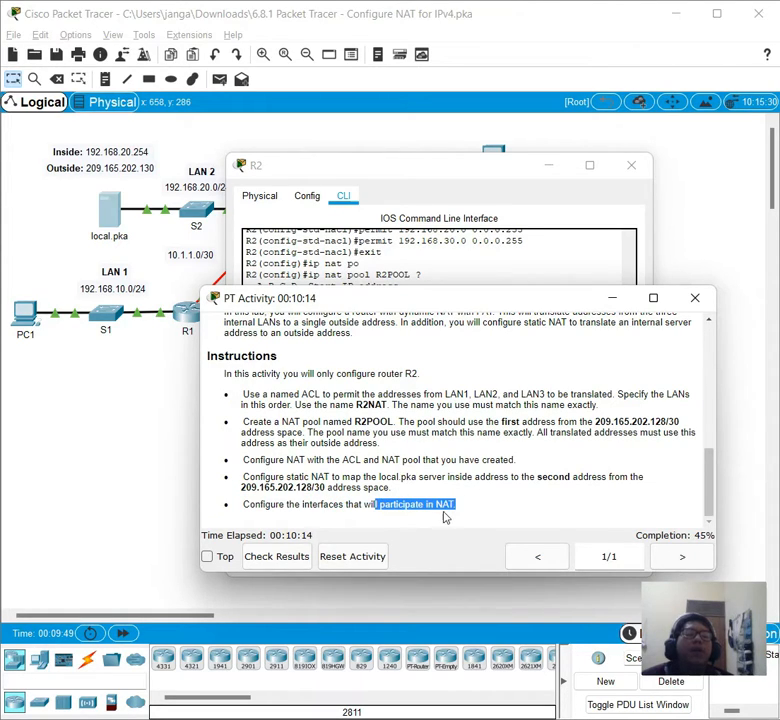
pyautogui.click(612, 298)
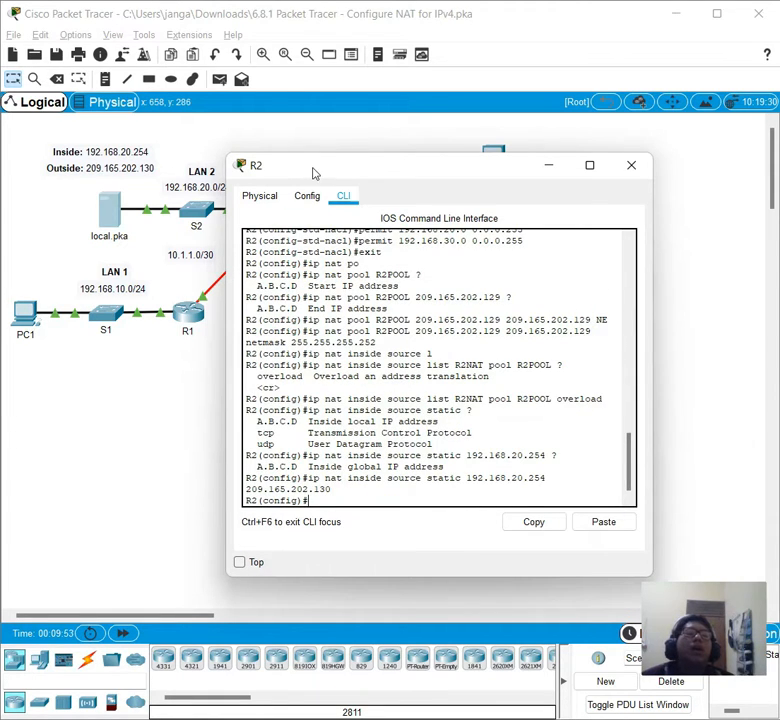
# Try to open R2's Config settings, dismiss the lock notice, and close the device window
pyautogui.moveTo(313, 171); pyautogui.dragTo(392, 288)
pyautogui.click(272, 212)
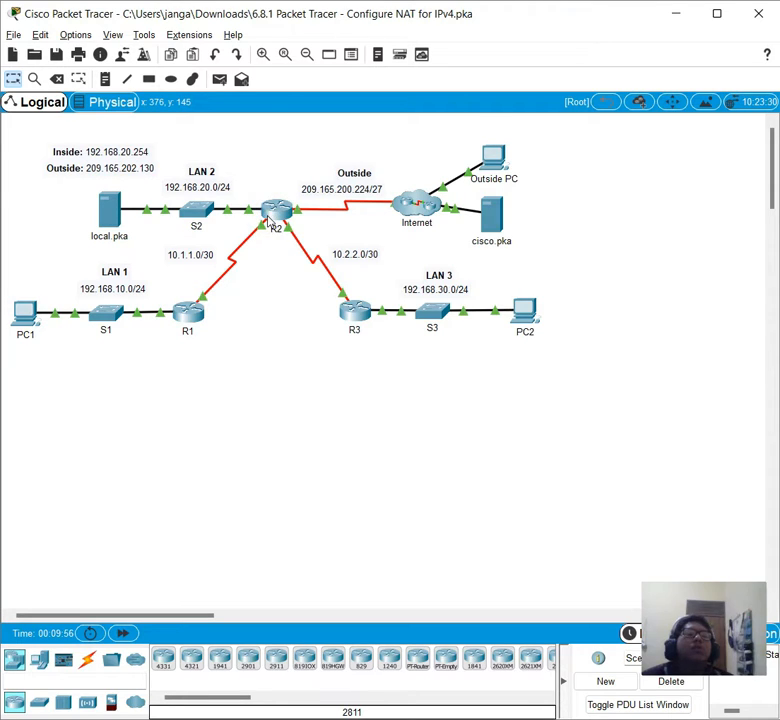
pyautogui.click(270, 218)
pyautogui.click(368, 301)
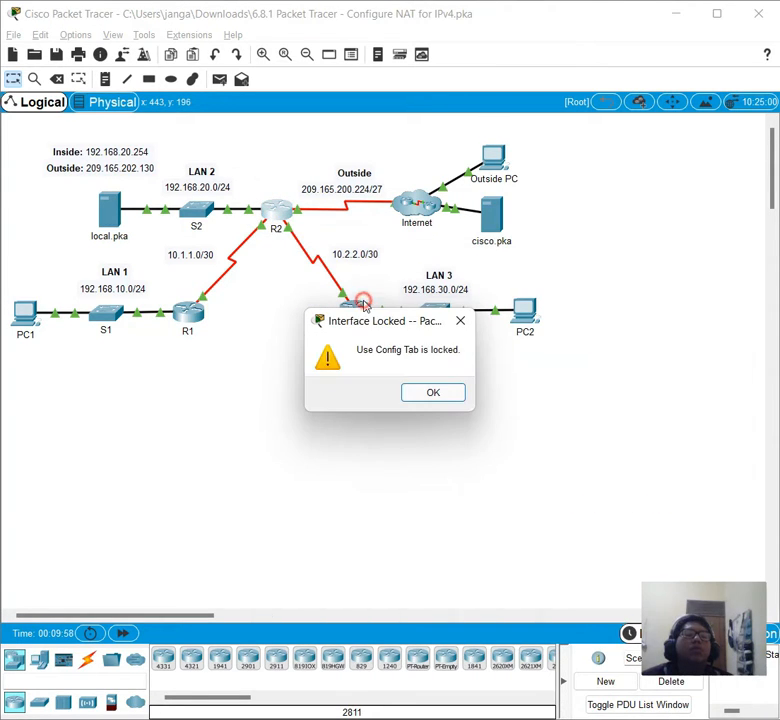
pyautogui.click(435, 388)
pyautogui.click(271, 212)
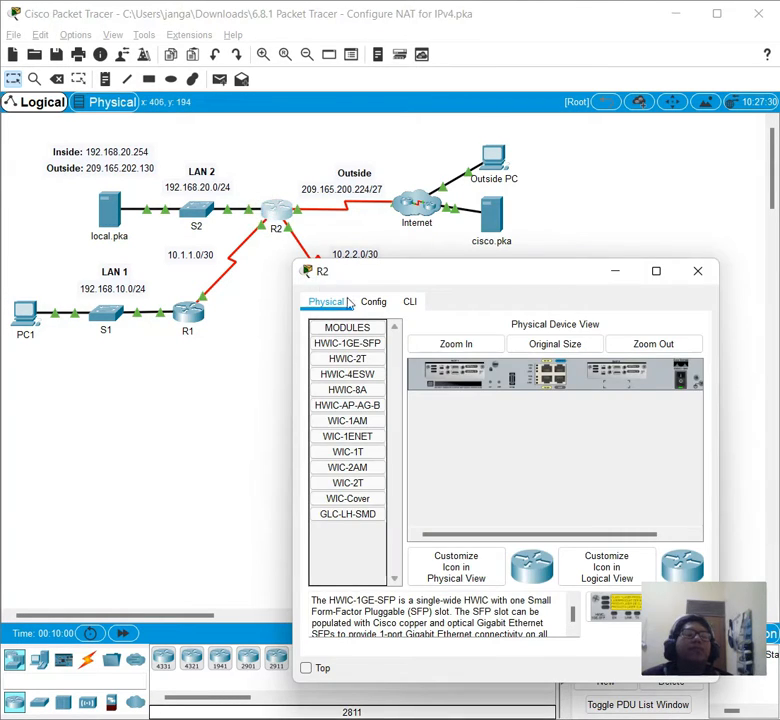
pyautogui.click(698, 271)
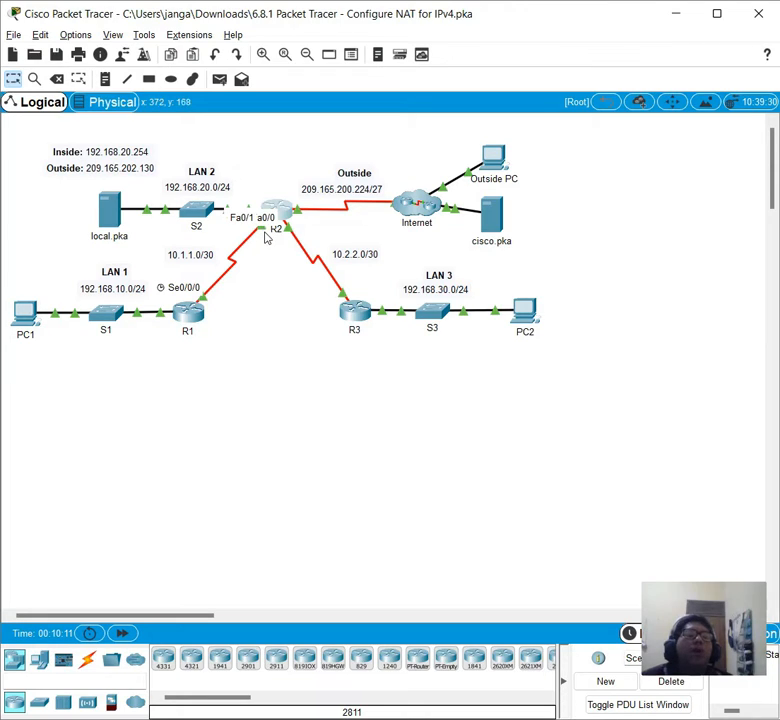
# Examine the port labels on R2's links in the topology to identify its inside and outside interfaces
pyautogui.click(283, 251)
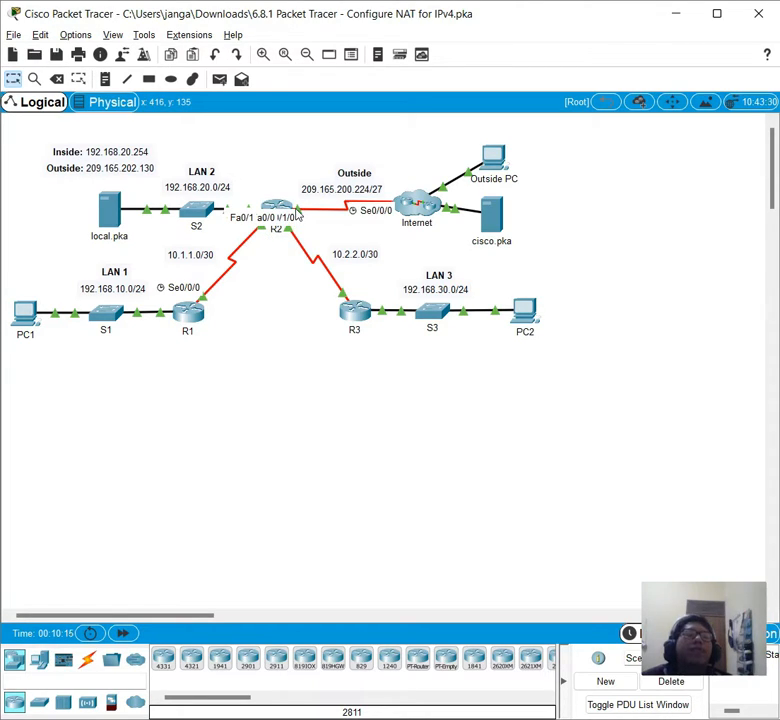
pyautogui.click(296, 210)
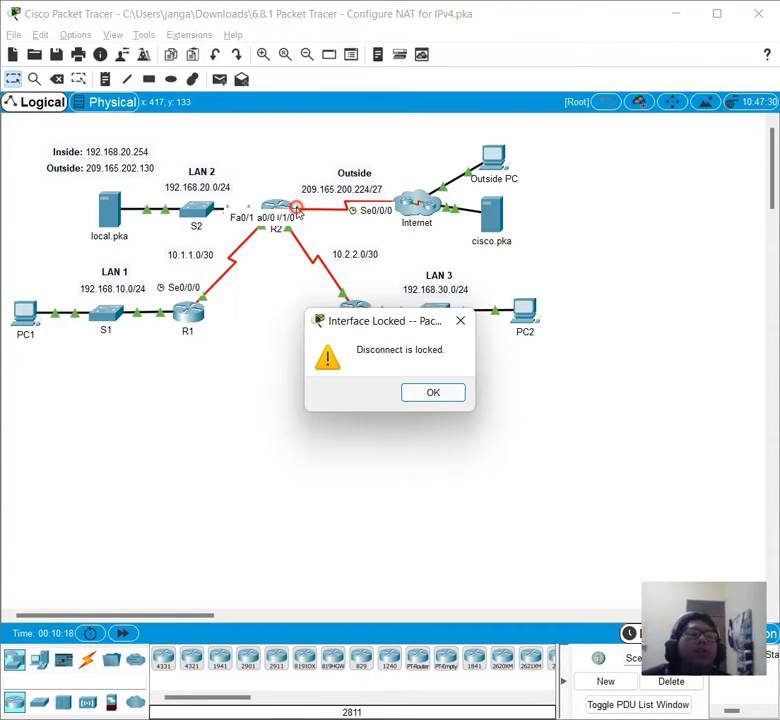
pyautogui.click(413, 390)
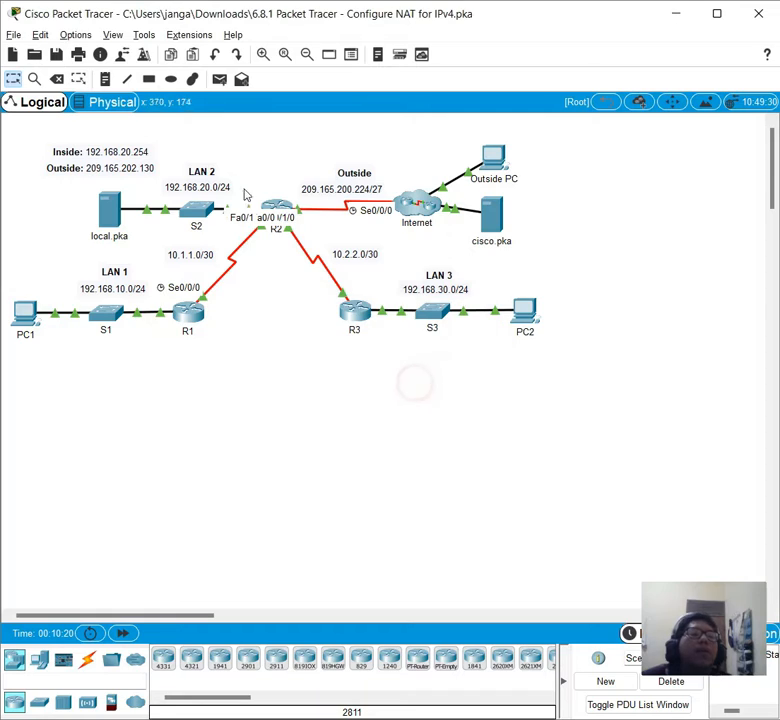
pyautogui.click(116, 40)
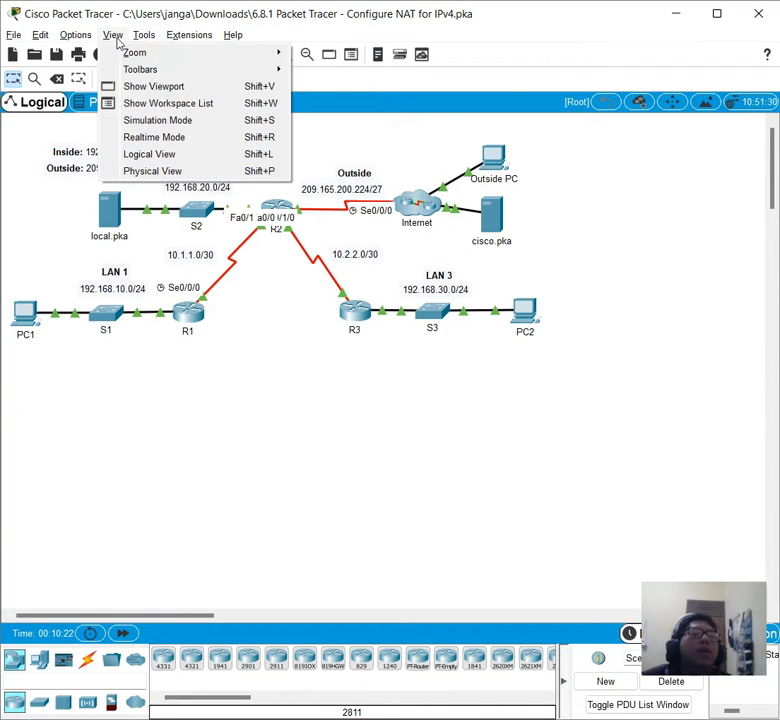
pyautogui.click(165, 172)
pyautogui.click(171, 35)
pyautogui.click(145, 155)
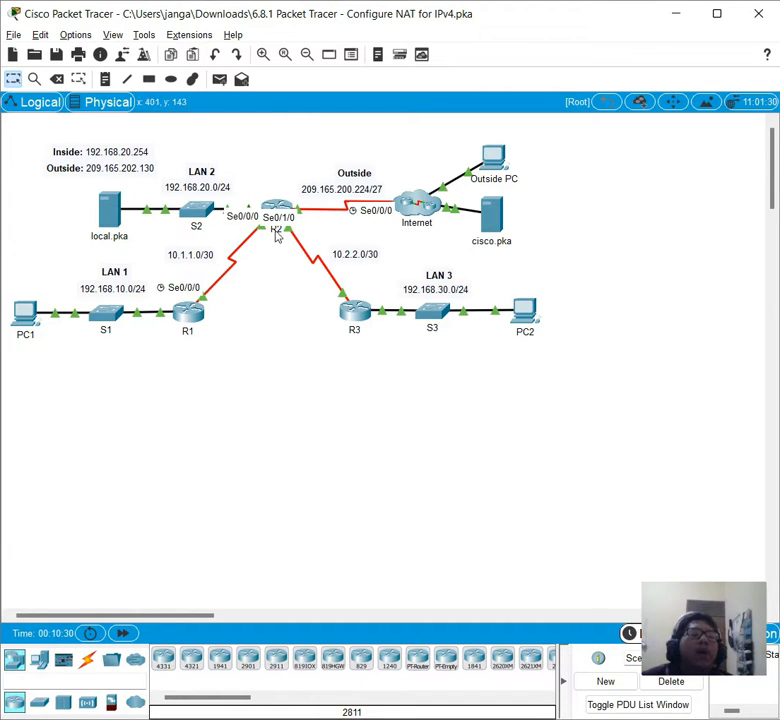
# Check R2's interfaces and IP addresses in the activity's addressing table against the topology
pyautogui.moveTo(690, 719)
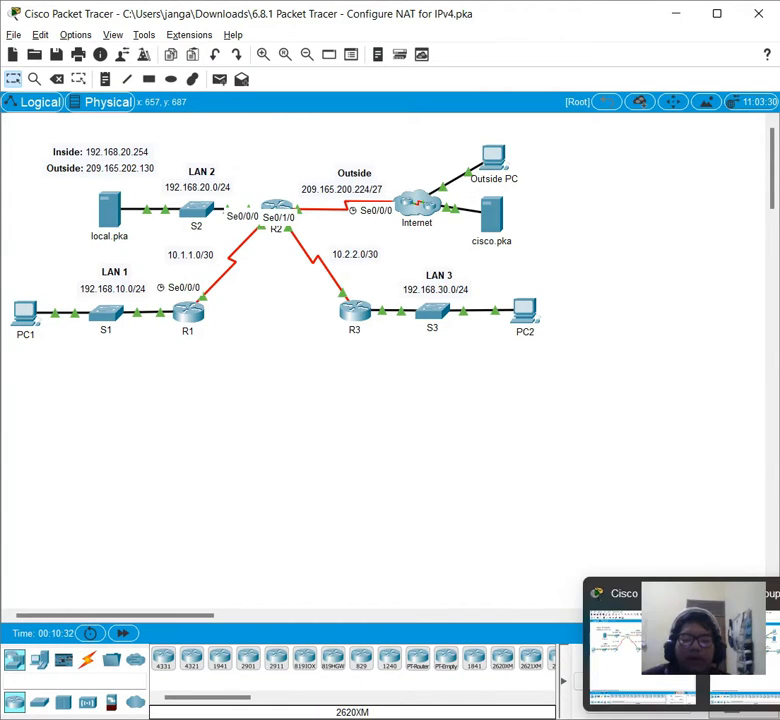
pyautogui.click(742, 655)
pyautogui.scroll(3, 364, 388)
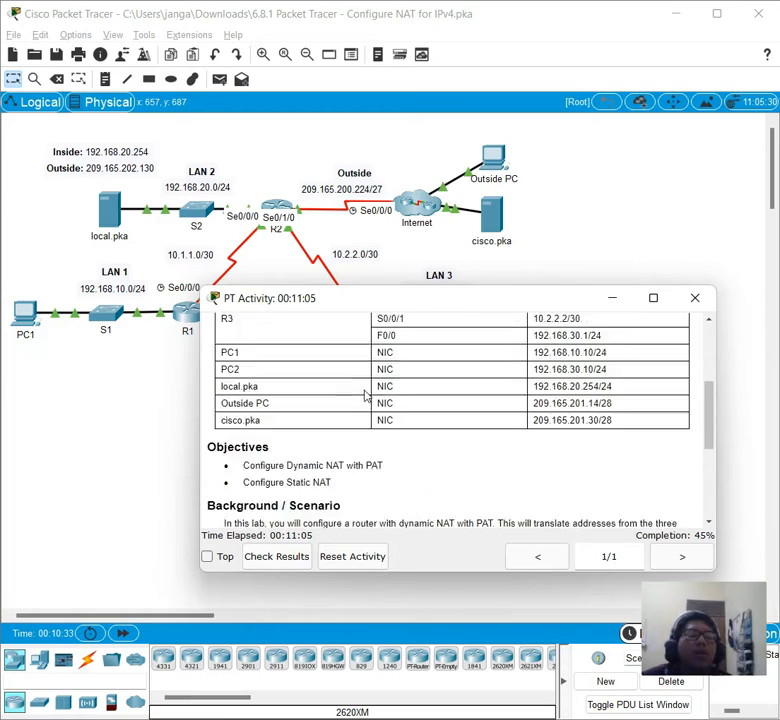
pyautogui.scroll(5, 366, 396)
pyautogui.moveTo(368, 432); pyautogui.dragTo(413, 441)
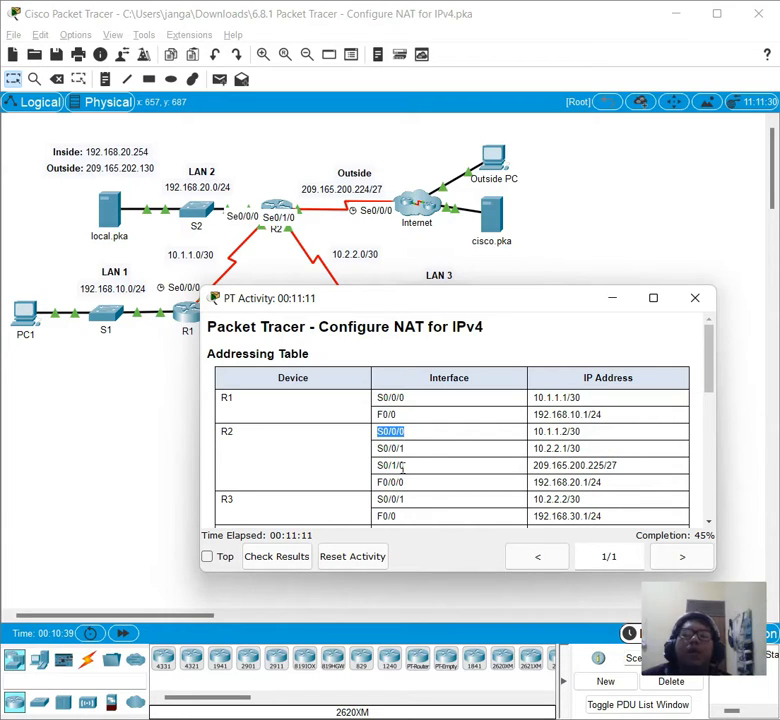
pyautogui.moveTo(418, 457)
pyautogui.mouseDown()
pyautogui.moveTo(406, 468)
pyautogui.moveTo(398, 461)
pyautogui.moveTo(405, 465)
pyautogui.mouseUp()
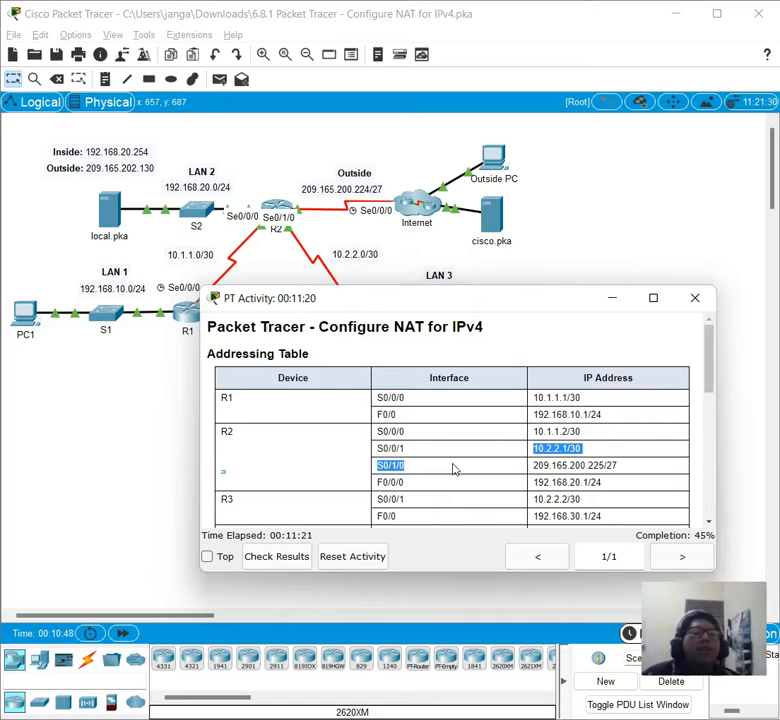
pyautogui.click(327, 227)
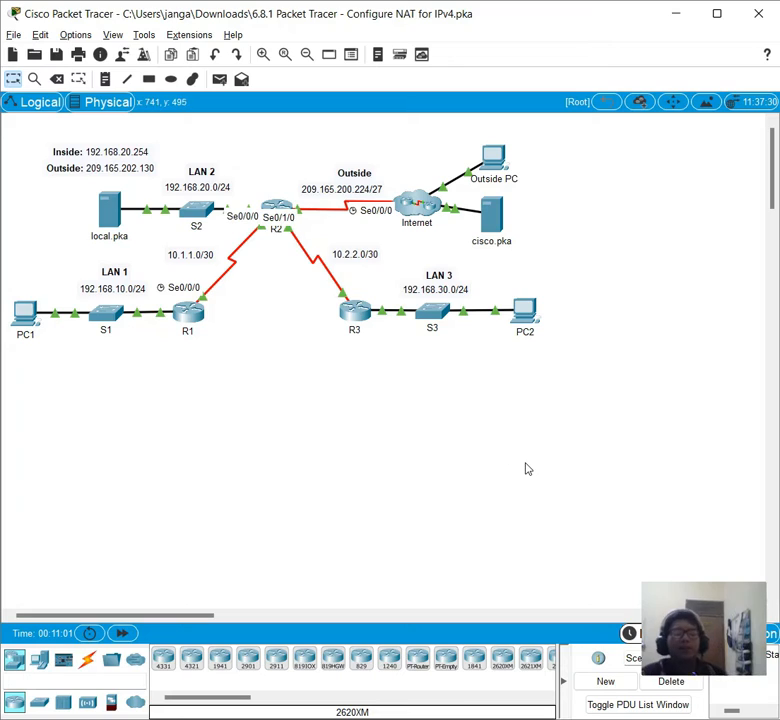
# Reopen R2's command line and move its window fully into view
pyautogui.moveTo(703, 719)
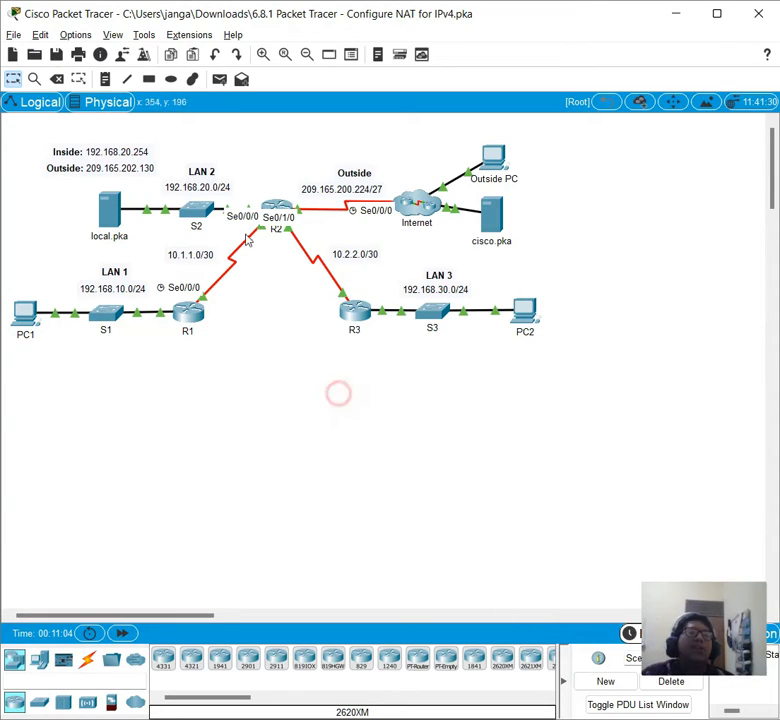
pyautogui.click(270, 211)
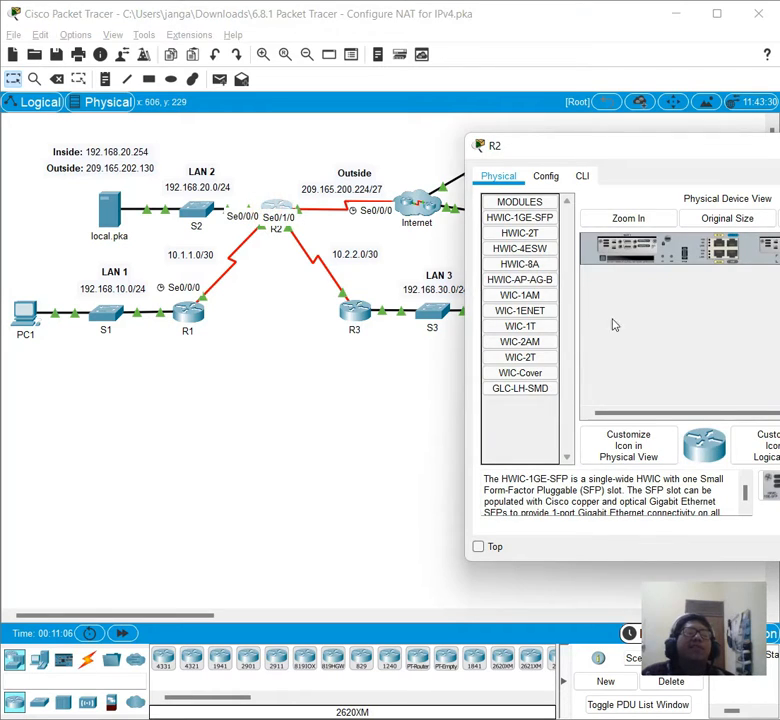
pyautogui.click(583, 177)
pyautogui.moveTo(632, 350); pyautogui.dragTo(625, 361)
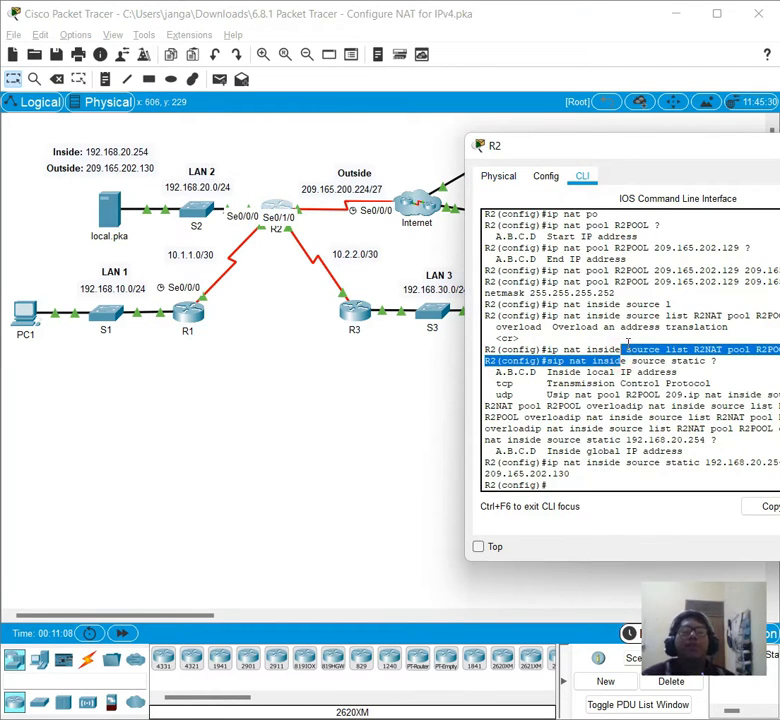
pyautogui.moveTo(615, 160); pyautogui.dragTo(436, 147)
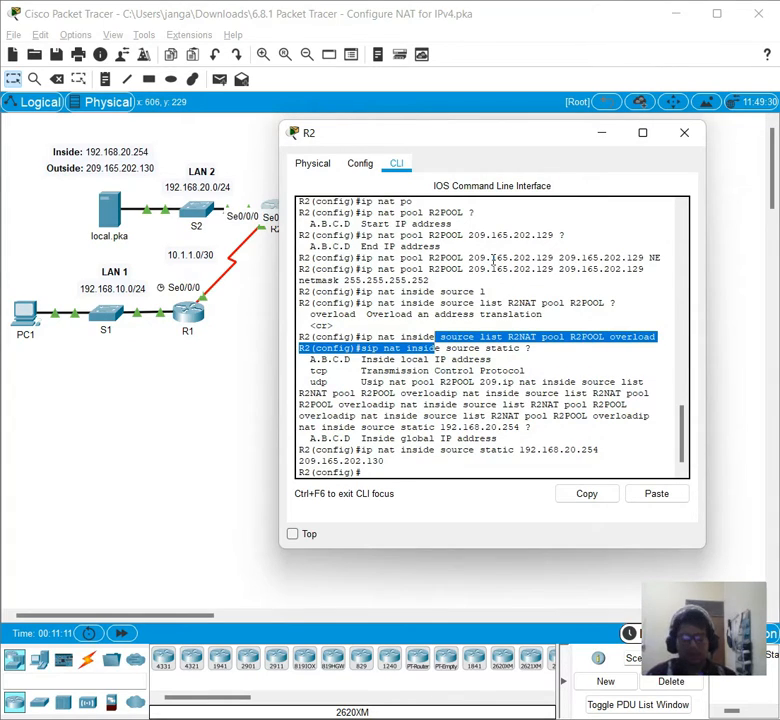
# Configure R2's serial interface Se0/1/0 as the NAT outside interface, then return to global configuration mode
pyautogui.write('in')
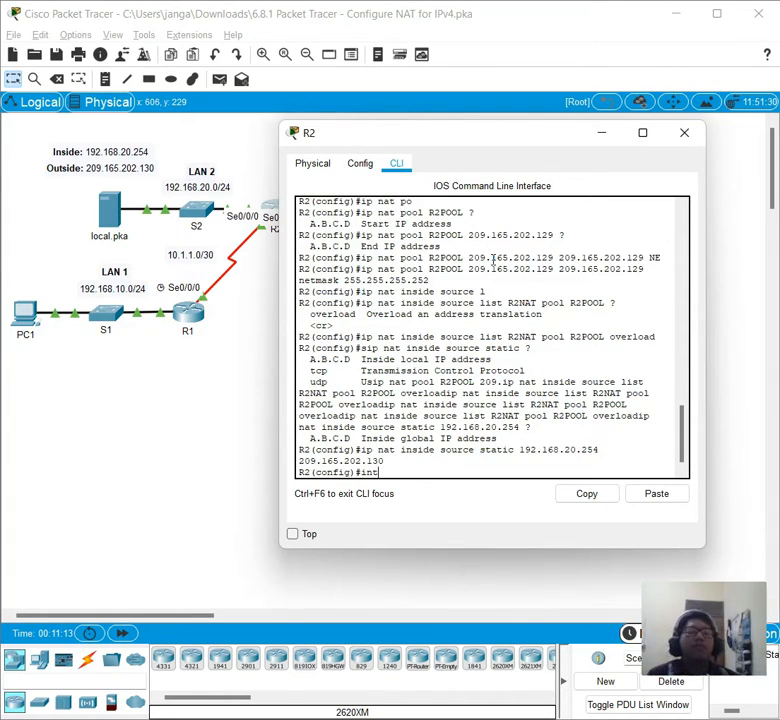
pyautogui.write('t')
pyautogui.press('Tab')
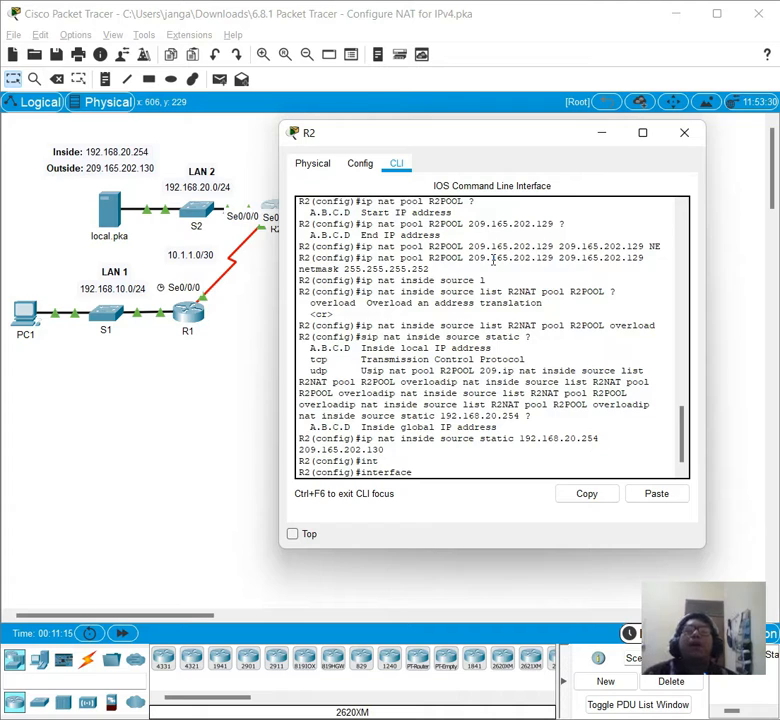
pyautogui.moveTo(412, 122); pyautogui.dragTo(426, 292)
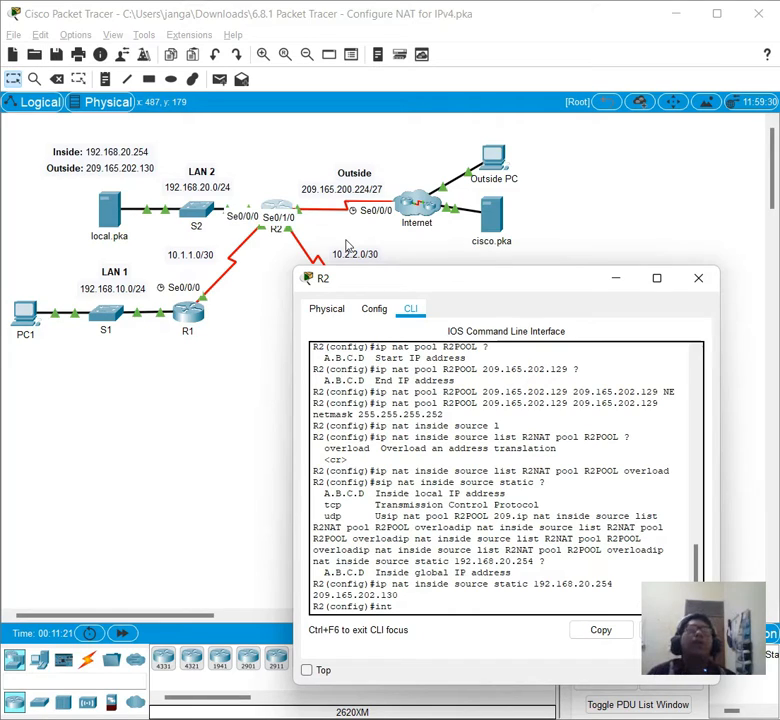
pyautogui.press('Tab')
pyautogui.write('S')
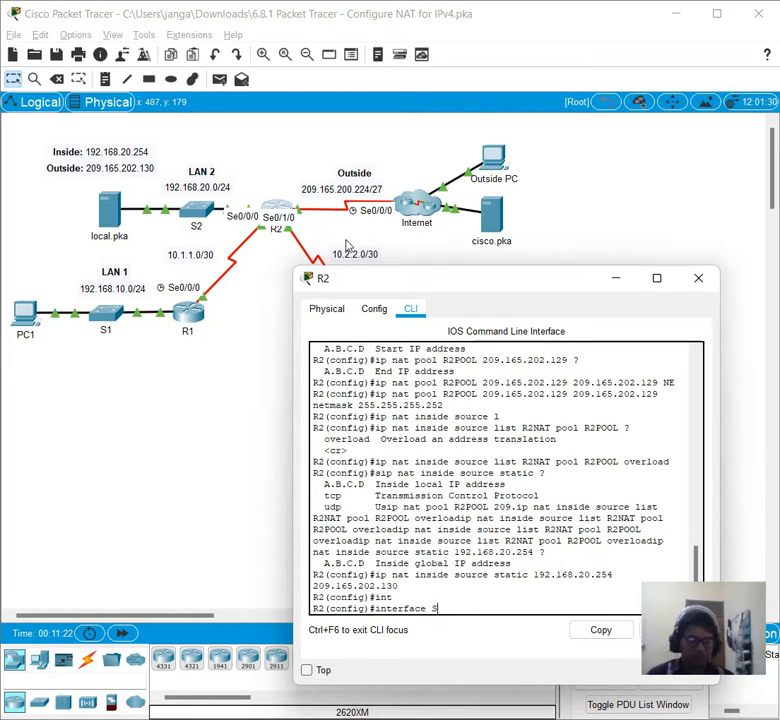
pyautogui.write('e0')
pyautogui.press('BackSpace')
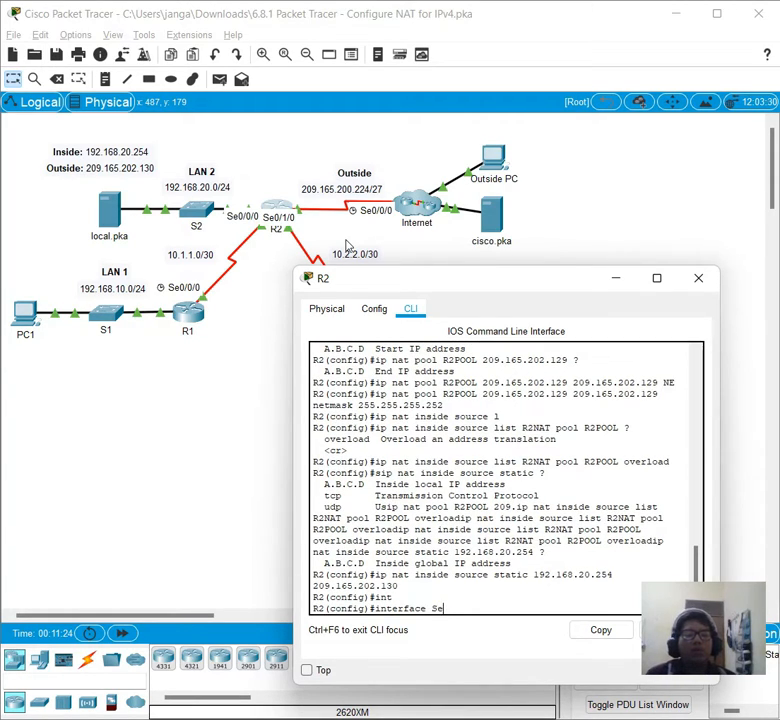
pyautogui.write('0/0/0')
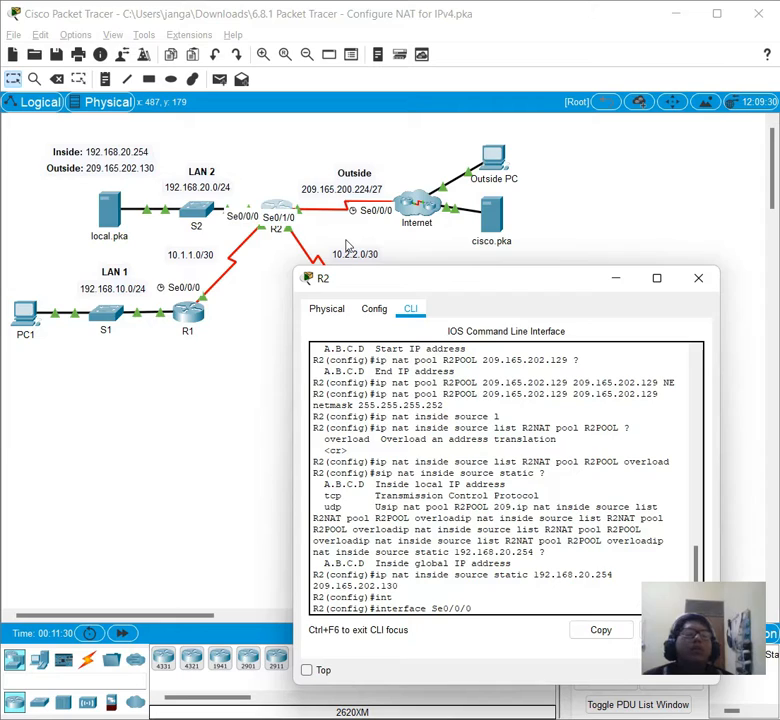
pyautogui.press('BackSpace')
pyautogui.press('BackSpace')
pyautogui.press('BackSpace')
pyautogui.write('1/0')
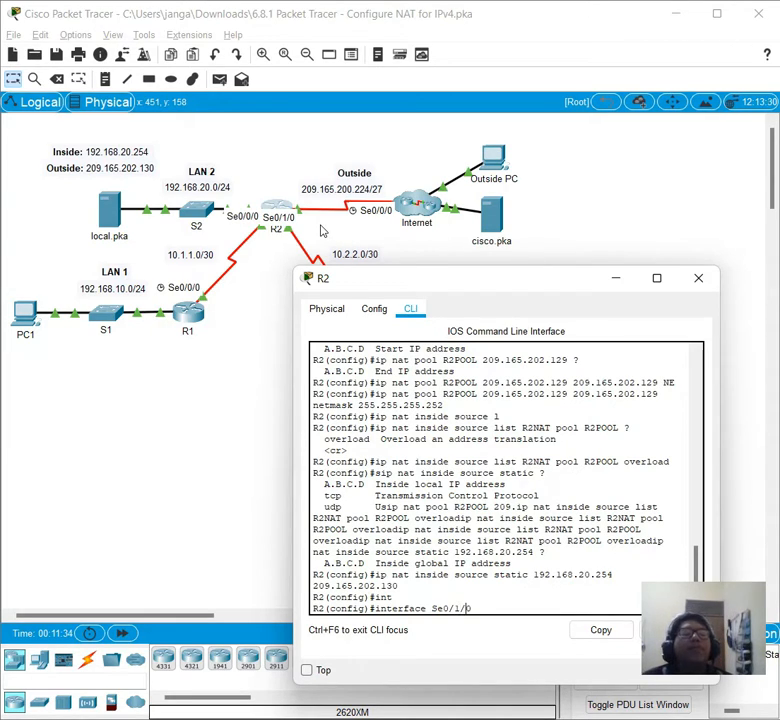
pyautogui.press('Return')
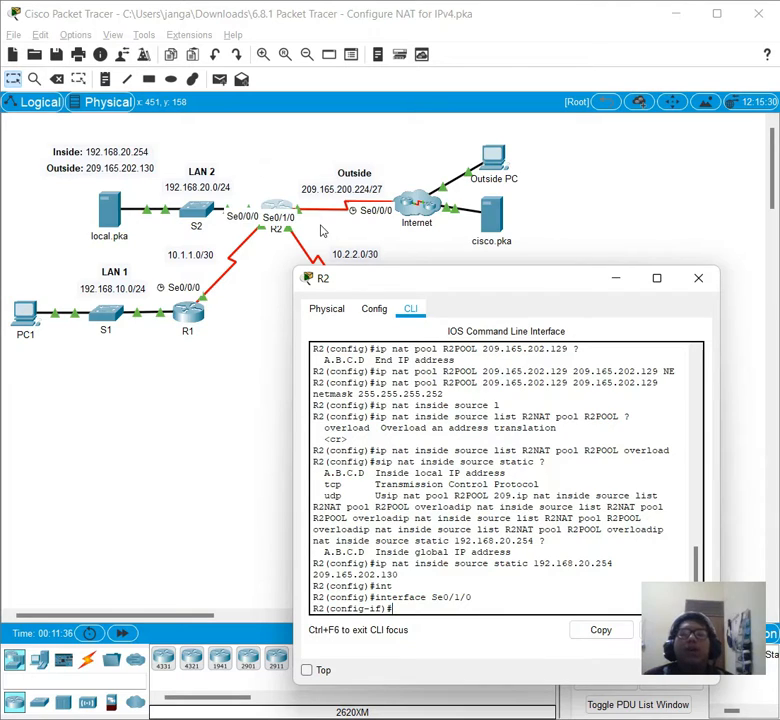
pyautogui.write('ip nat outside')
pyautogui.press('Return')
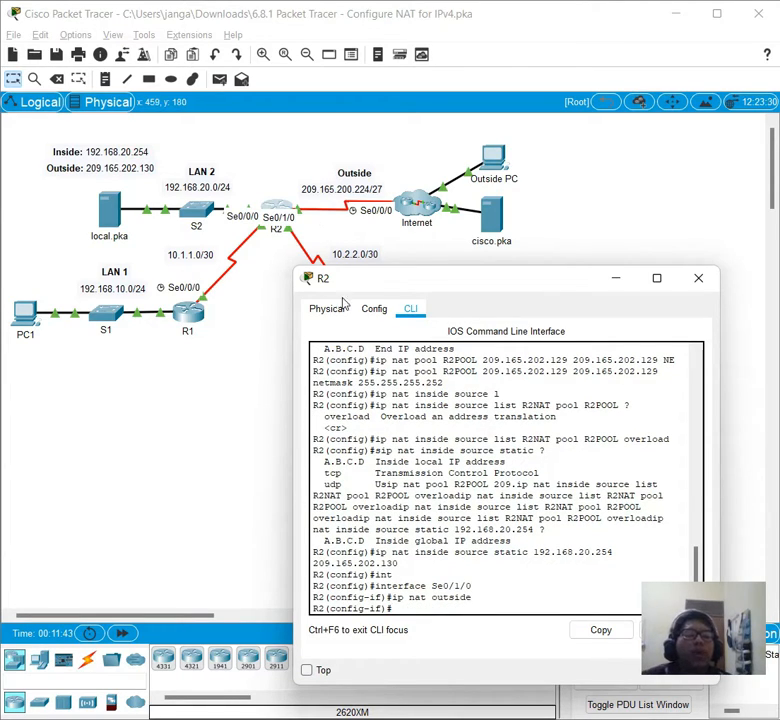
pyautogui.write('exit')
pyautogui.press('Return')
# Begin an interface command on R2 and place the activity's addressing table where it stays readable alongside the command line
pyautogui.write('ig)#int')
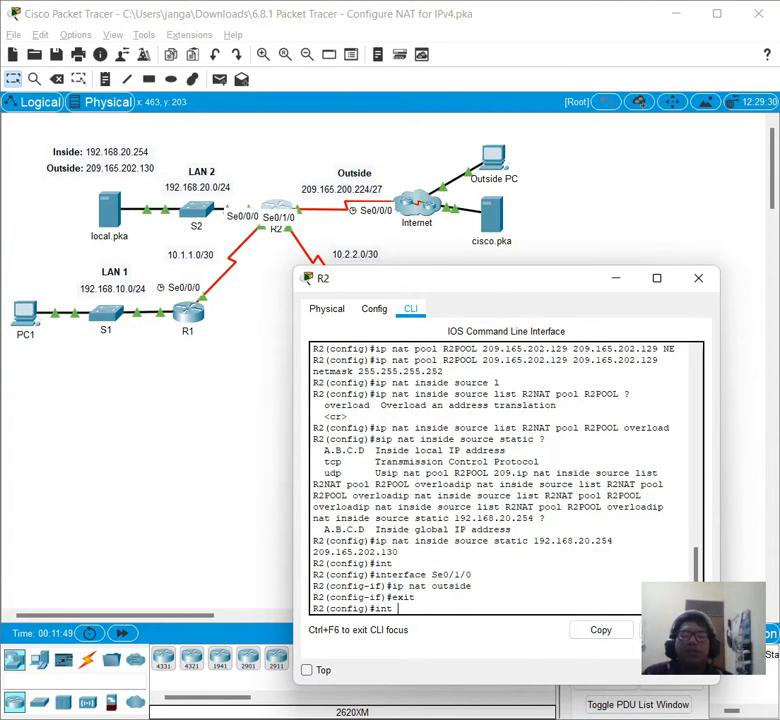
pyautogui.moveTo(700, 717)
pyautogui.click(745, 655)
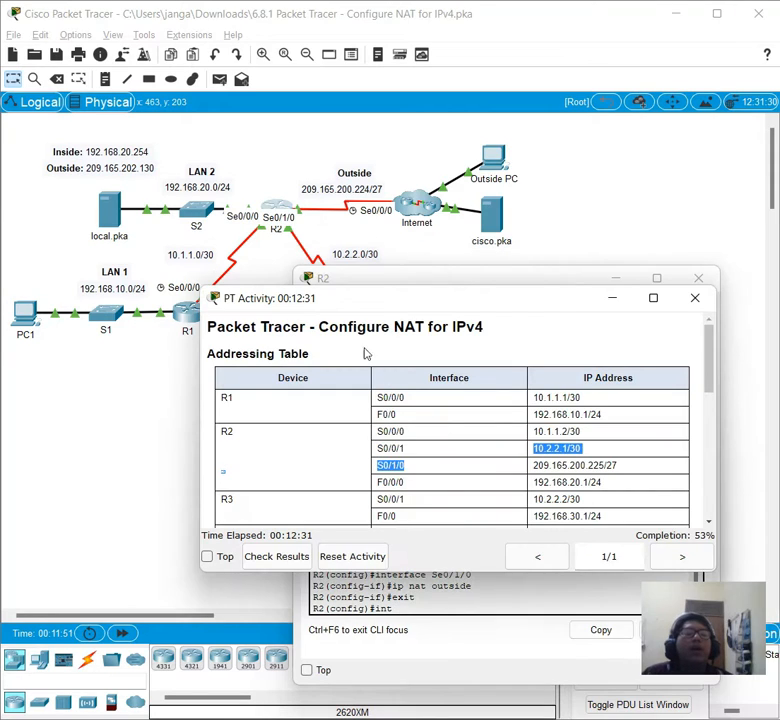
pyautogui.moveTo(366, 327); pyautogui.dragTo(236, 18)
pyautogui.click(475, 418)
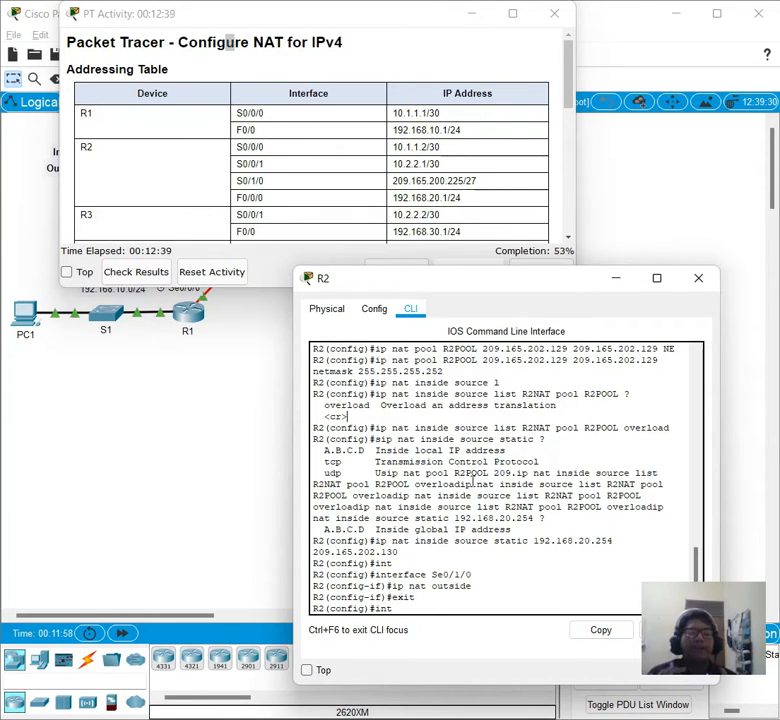
# Configure R2's serial interface Se0/0/0 as a NAT inside interface and return to global configuration mode
pyautogui.write('Se0/0')
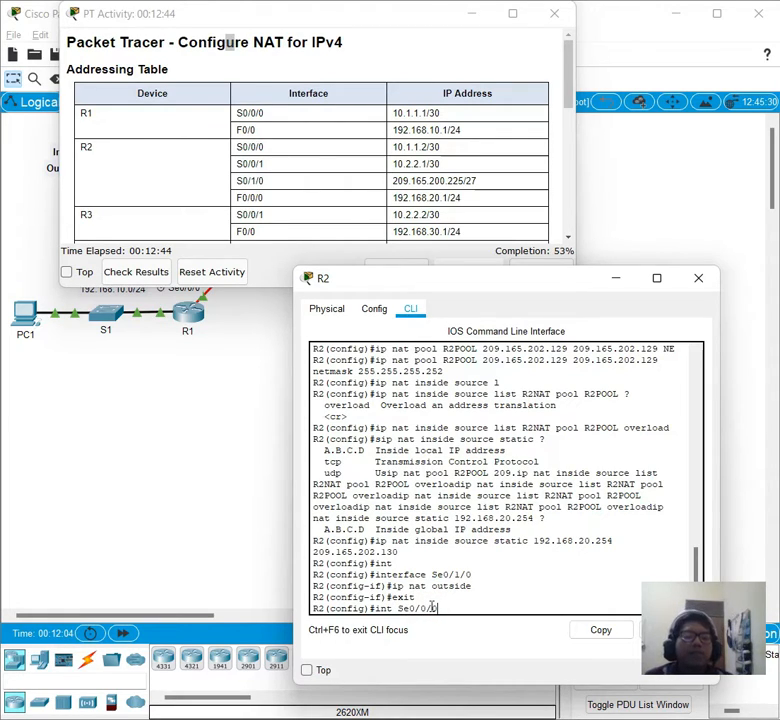
pyautogui.write('/0')
pyautogui.press('Return')
pyautogui.write('ip nat inside')
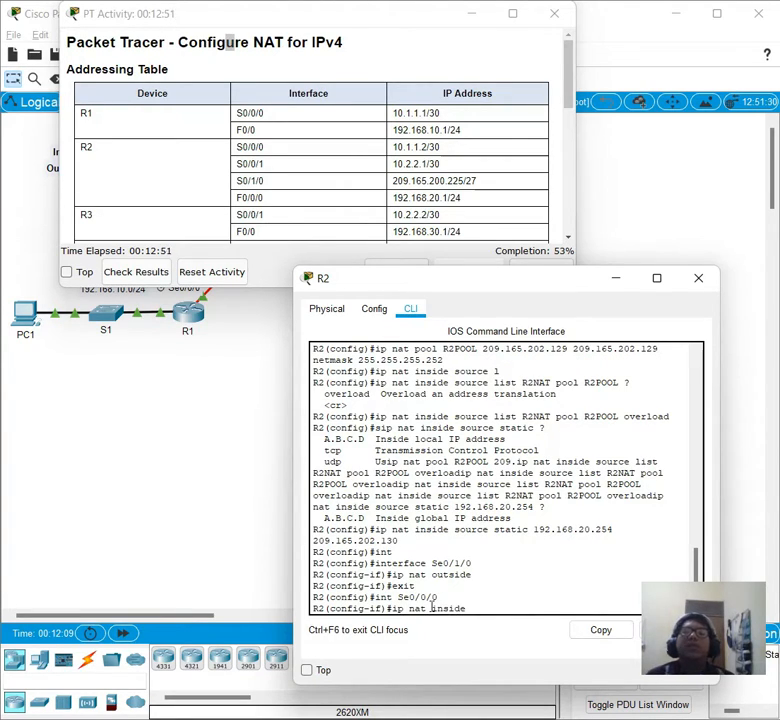
pyautogui.press('Return')
pyautogui.write('exit')
pyautogui.press('Return')
# Configure R2's serial interface Se0/0/1 as a NAT inside interface
pyautogui.write('int')
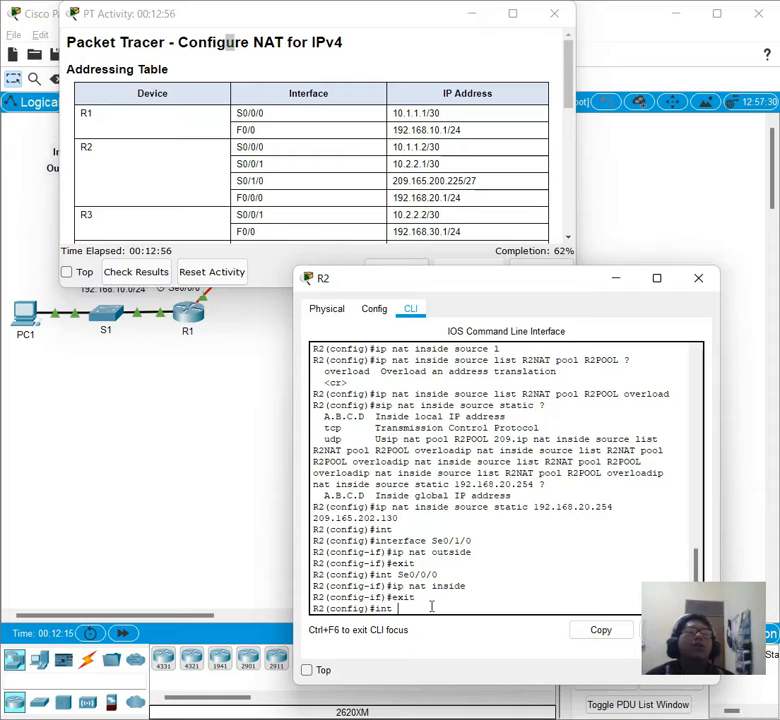
pyautogui.write(' Se0')
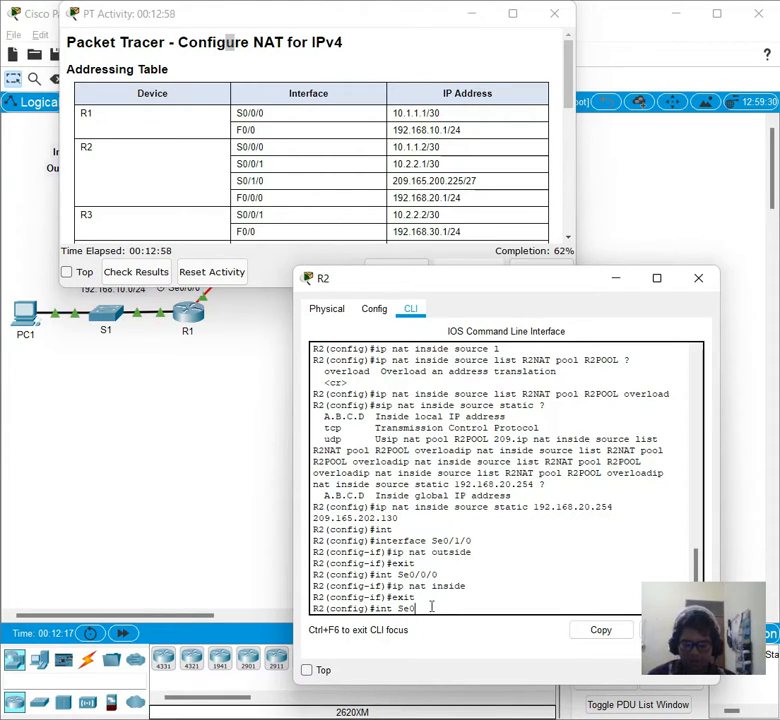
pyautogui.write('/0/')
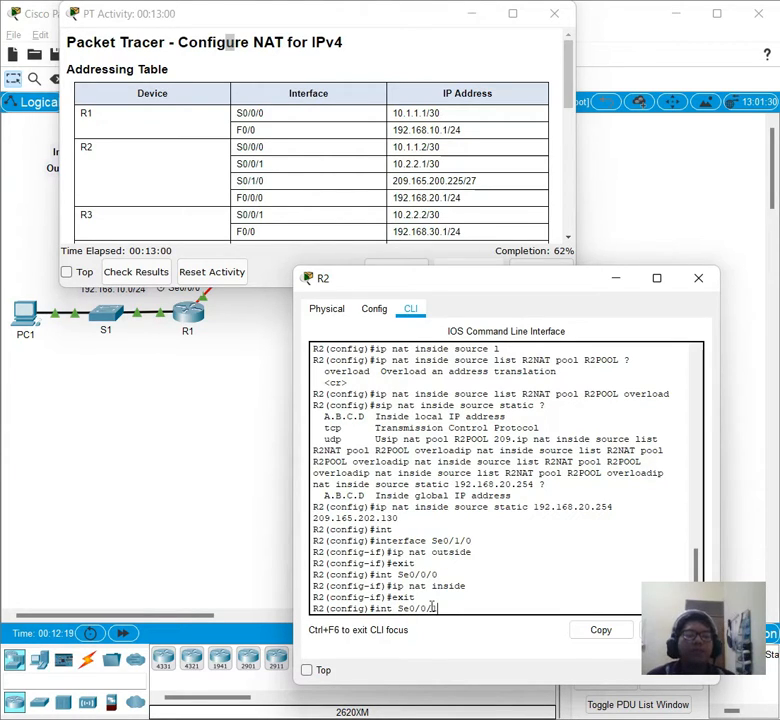
pyautogui.write('1')
pyautogui.press('Return')
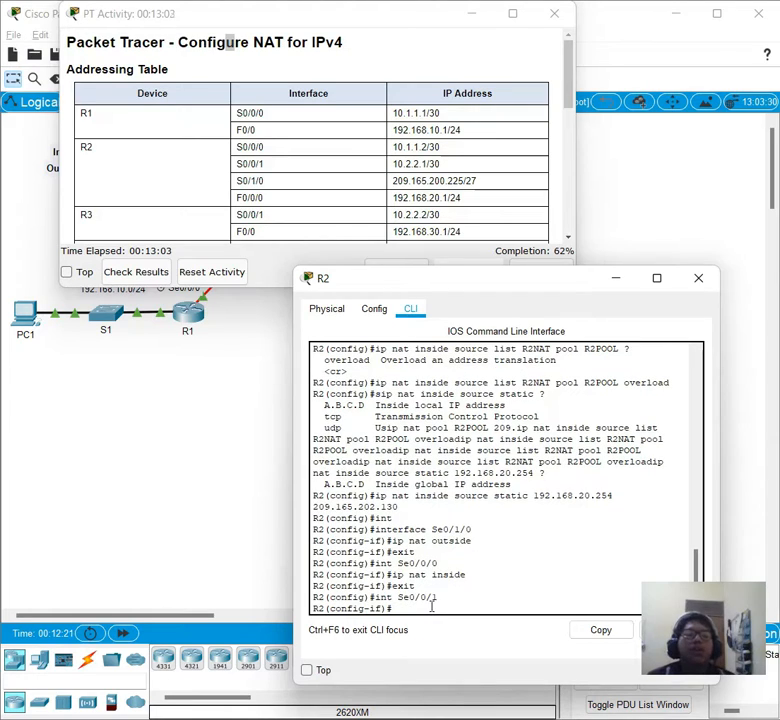
pyautogui.write('ip')
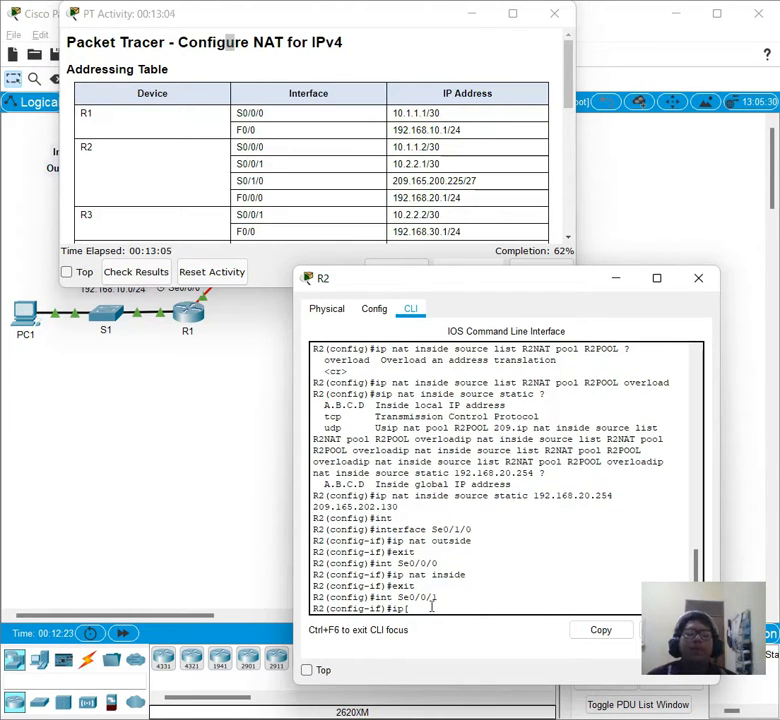
pyautogui.write(' na')
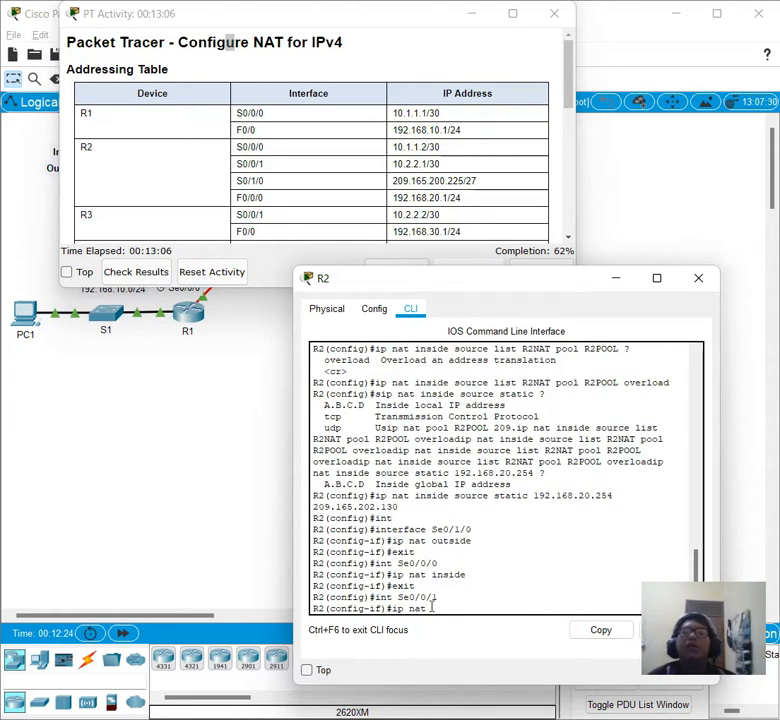
pyautogui.write('t inside')
pyautogui.press('Return')
# Try to enter interface configuration for Fa0/0/0 on R2
pyautogui.write('i')
pyautogui.write('jt')
pyautogui.press('BackSpace')
pyautogui.press('BackSpace')
pyautogui.write('nt Fa')
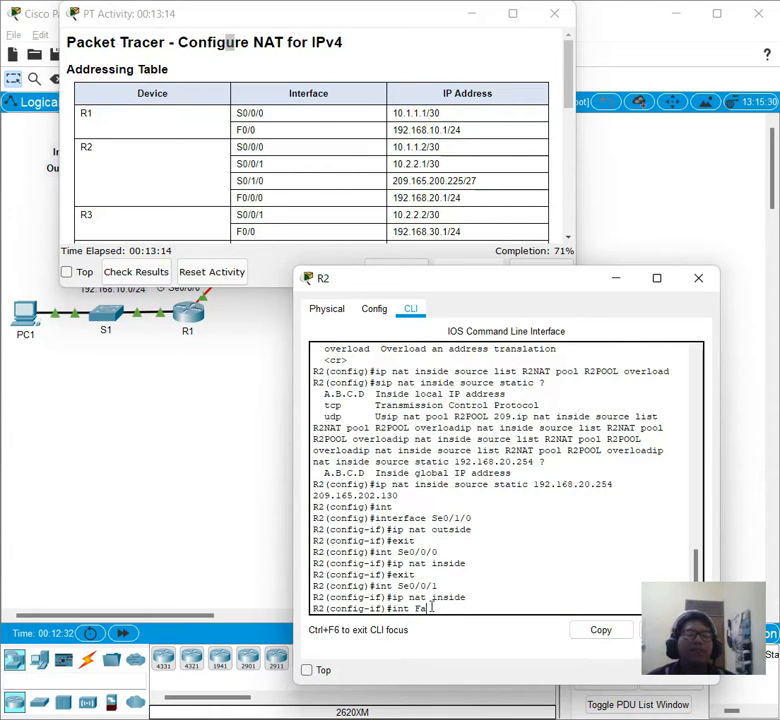
pyautogui.write('0/0/0')
pyautogui.press('Return')
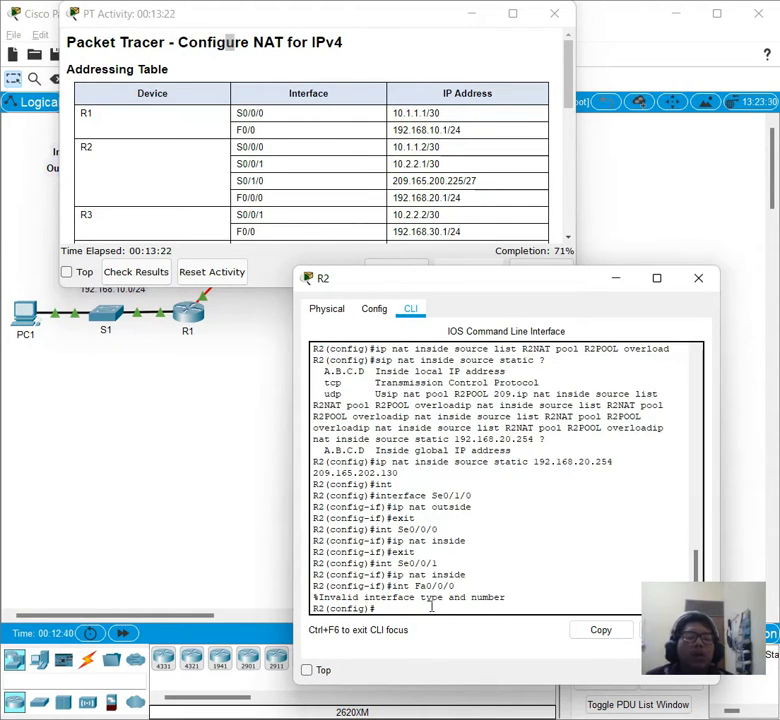
# Try the interface command again with the shortened interface name F0/0/0
pyautogui.write('exi')
pyautogui.press('BackSpace')
pyautogui.press('BackSpace')
pyautogui.press('BackSpace')
pyautogui.press('BackSpace')
pyautogui.press('Up')
pyautogui.press('Left')
pyautogui.press('Left')
pyautogui.press('Left')
pyautogui.press('Left')
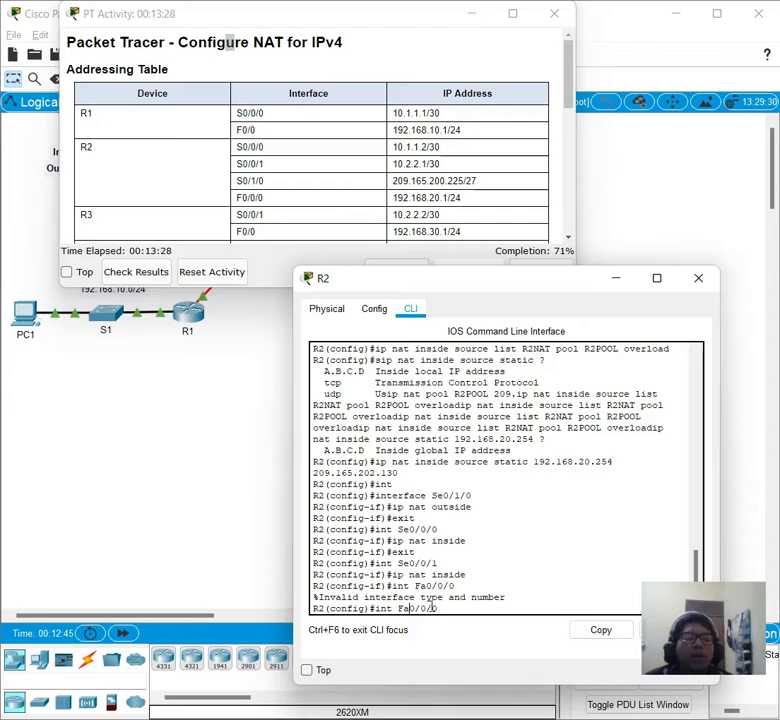
pyautogui.press('BackSpace')
pyautogui.press('Return')
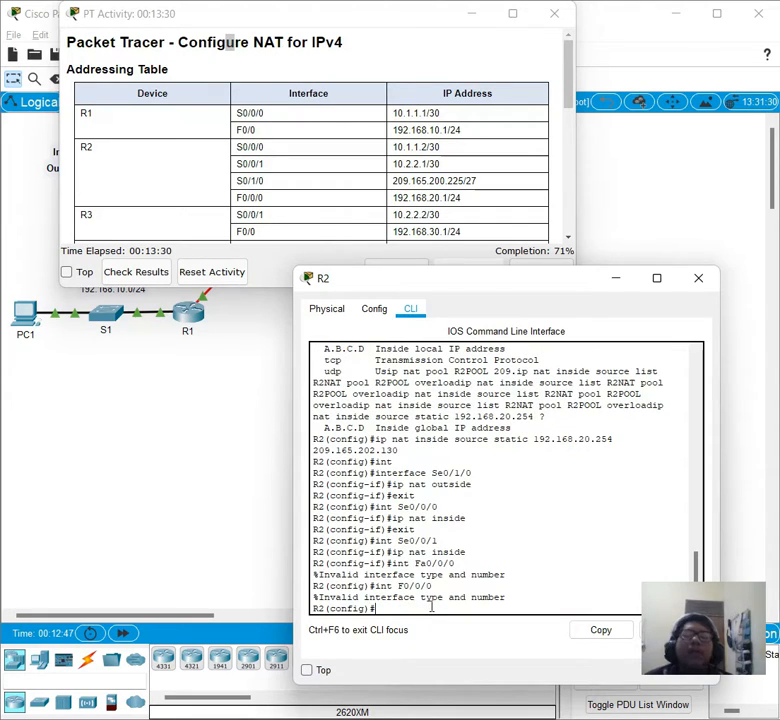
pyautogui.press('Up')
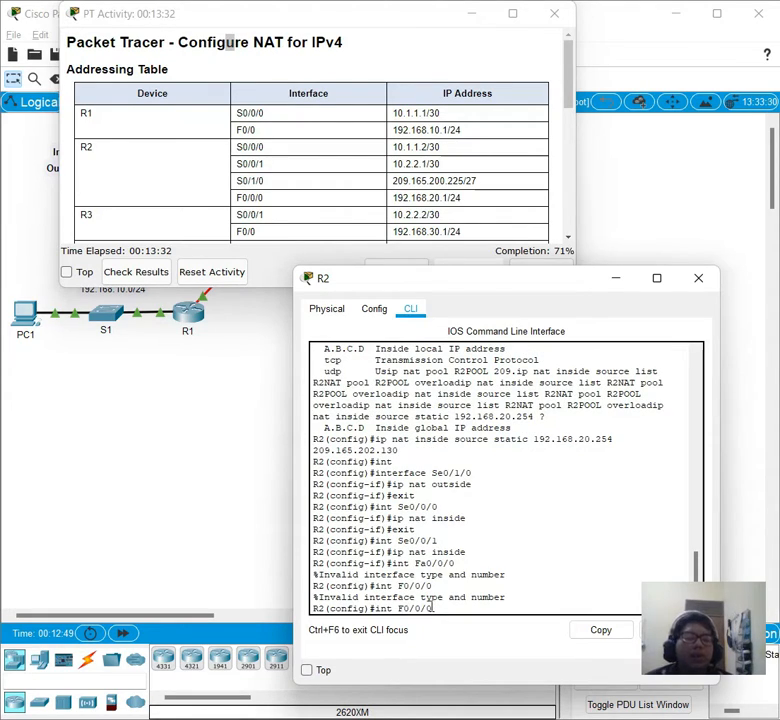
pyautogui.press('BackSpace')
pyautogui.press('BackSpace')
pyautogui.press('BackSpace')
pyautogui.press('BackSpace')
pyautogui.press('BackSpace')
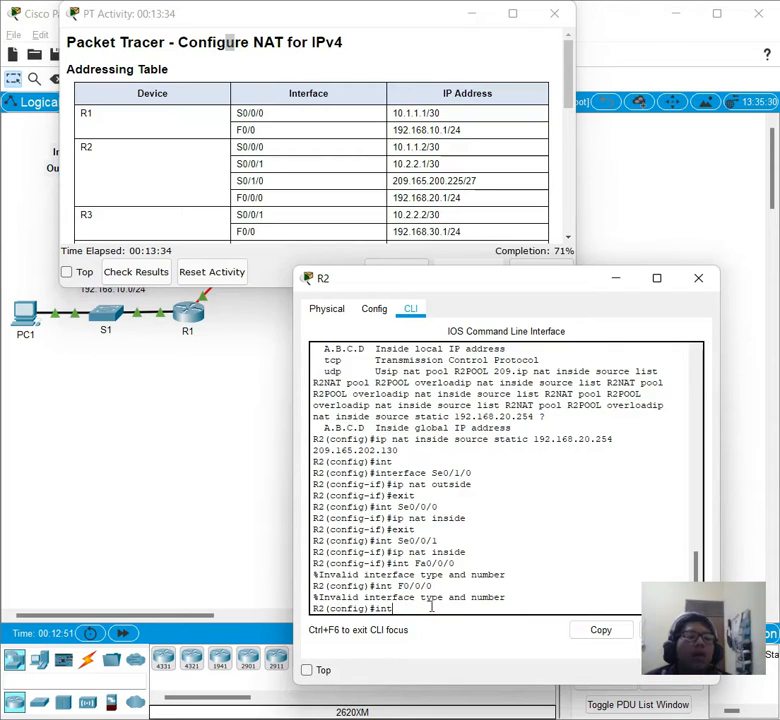
pyautogui.write('int')
pyautogui.press('Tab')
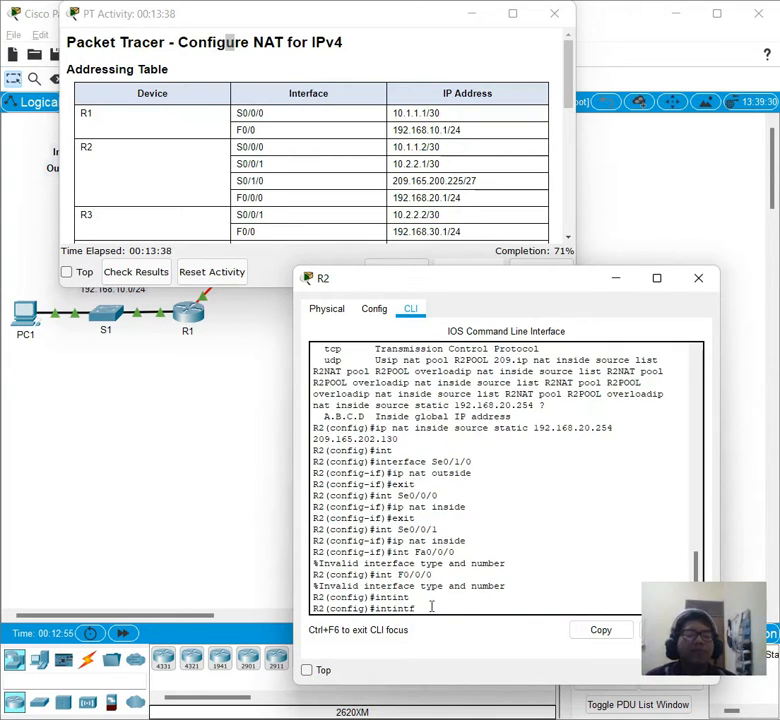
pyautogui.write('Fa')
pyautogui.press('BackSpace')
pyautogui.press('BackSpace')
pyautogui.write('f')
pyautogui.press('Tab')
pyautogui.write('fast')
pyautogui.press('Tab')
pyautogui.press('BackSpace')
pyautogui.press('BackSpace')
pyautogui.press('BackSpace')
pyautogui.press('BackSpace')
pyautogui.press('BackSpace')
pyautogui.press('BackSpace')
pyautogui.press('BackSpace')
pyautogui.press('BackSpace')
pyautogui.press('BackSpace')
pyautogui.press('BackSpace')
pyautogui.press('BackSpace')
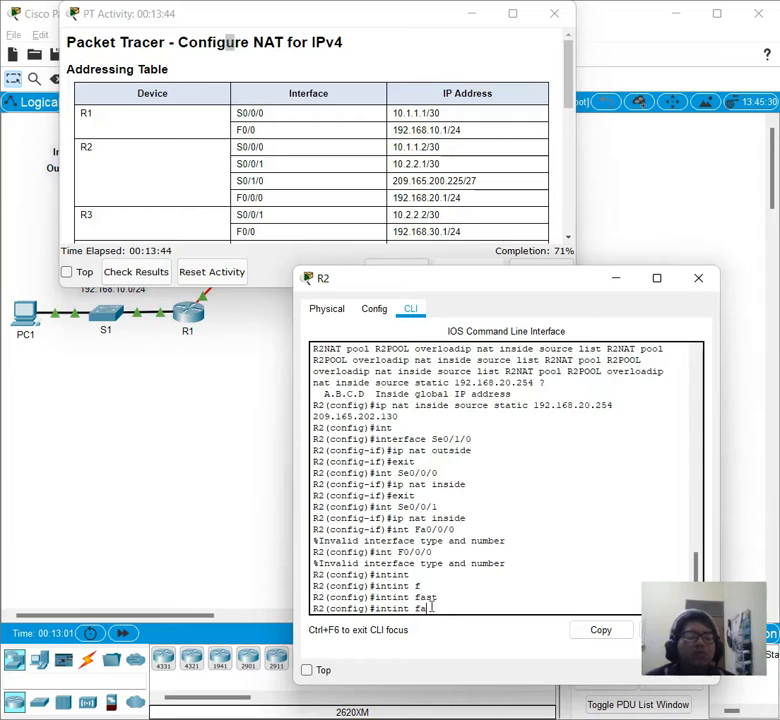
# Try to enter interface configuration using the full name fastEthernet0/0/0
pyautogui.write('int')
pyautogui.press('Tab')
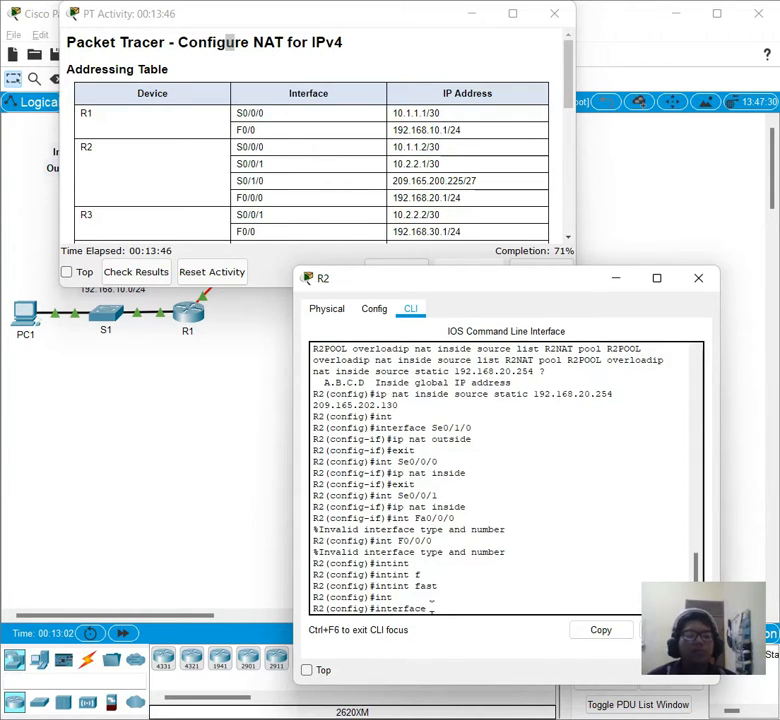
pyautogui.write('fas')
pyautogui.press('Tab')
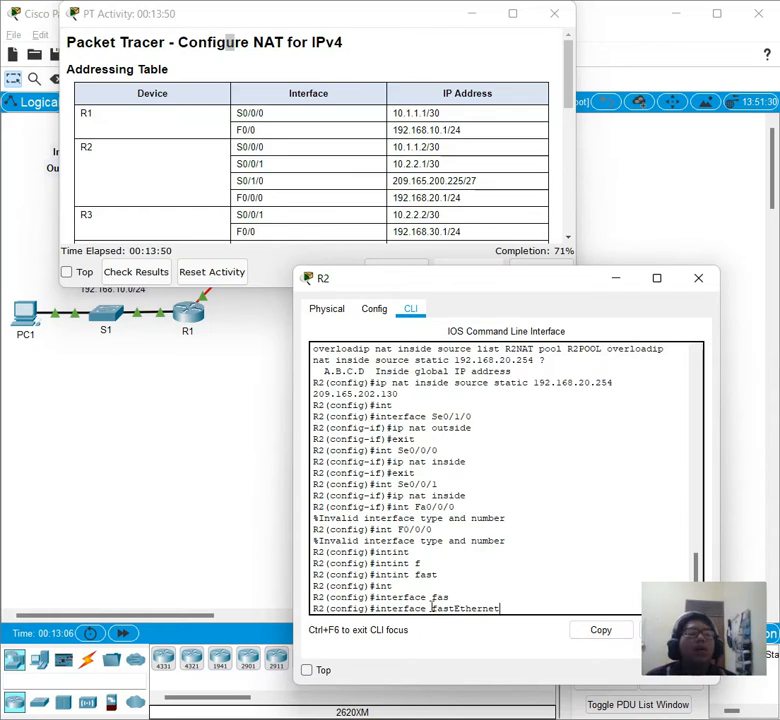
pyautogui.write('0/0/0')
pyautogui.press('Return')
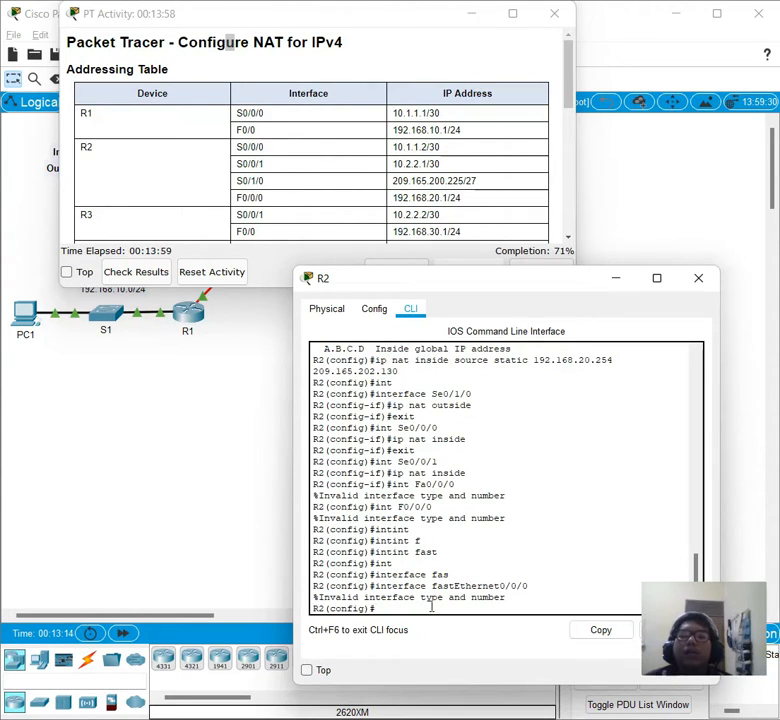
# Configure R2's fastEthernet0/0 interface as a NAT inside interface and return to global configuration mode
pyautogui.press('Up')
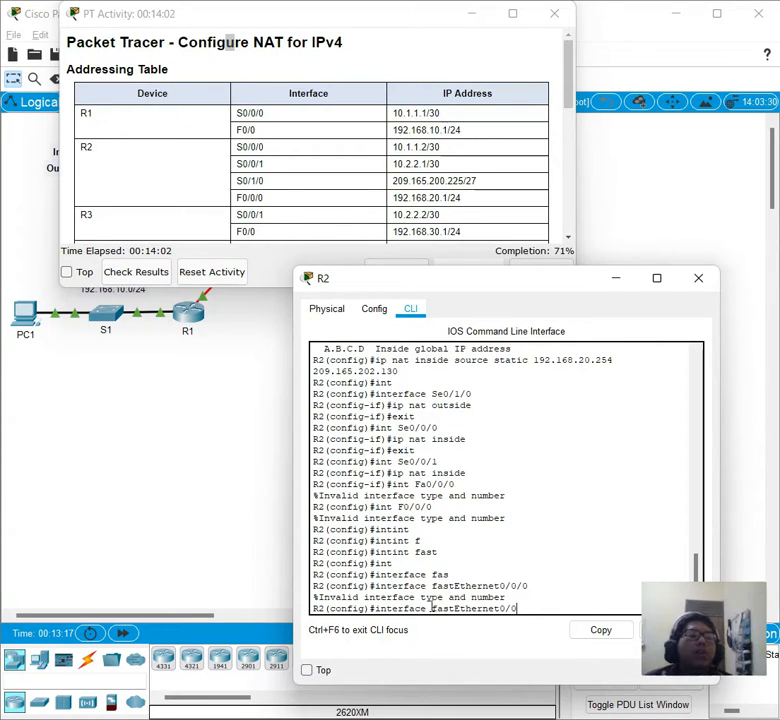
pyautogui.press('BackSpace')
pyautogui.press('BackSpace')
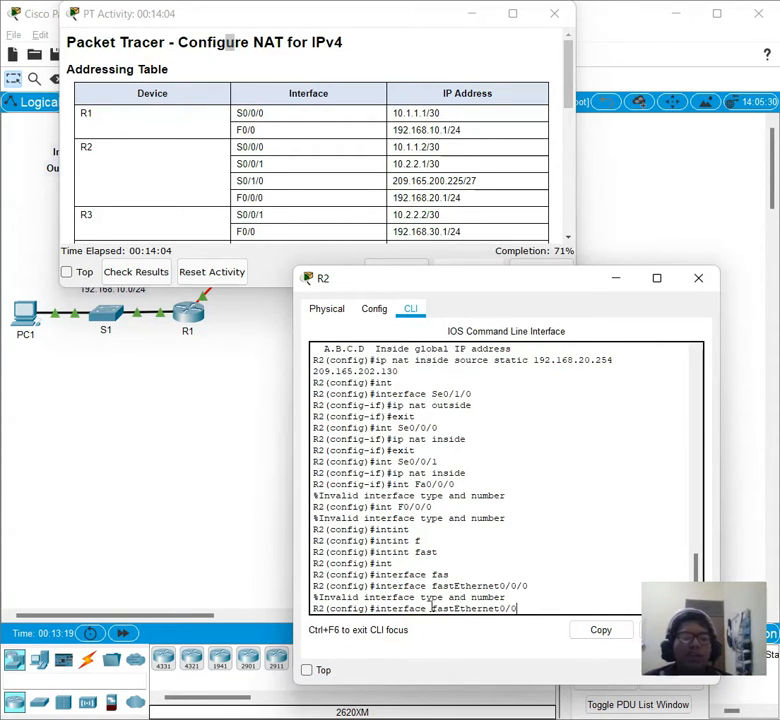
pyautogui.press('Return')
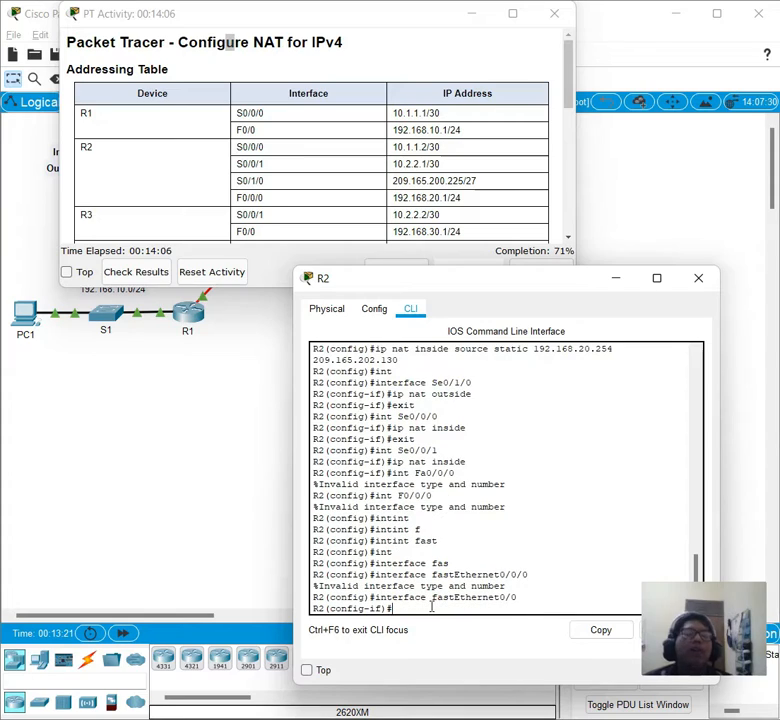
pyautogui.write('ip nat inside')
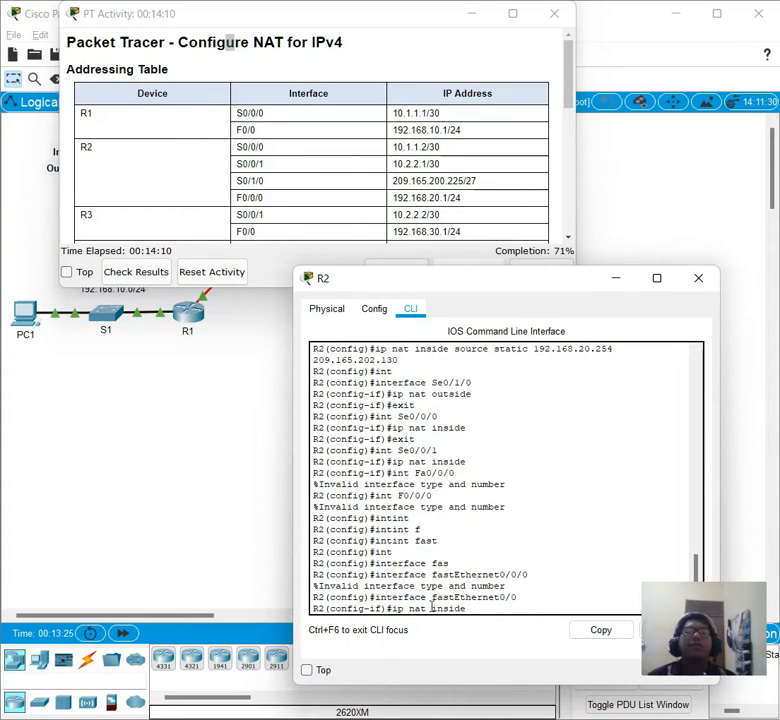
pyautogui.press('Return')
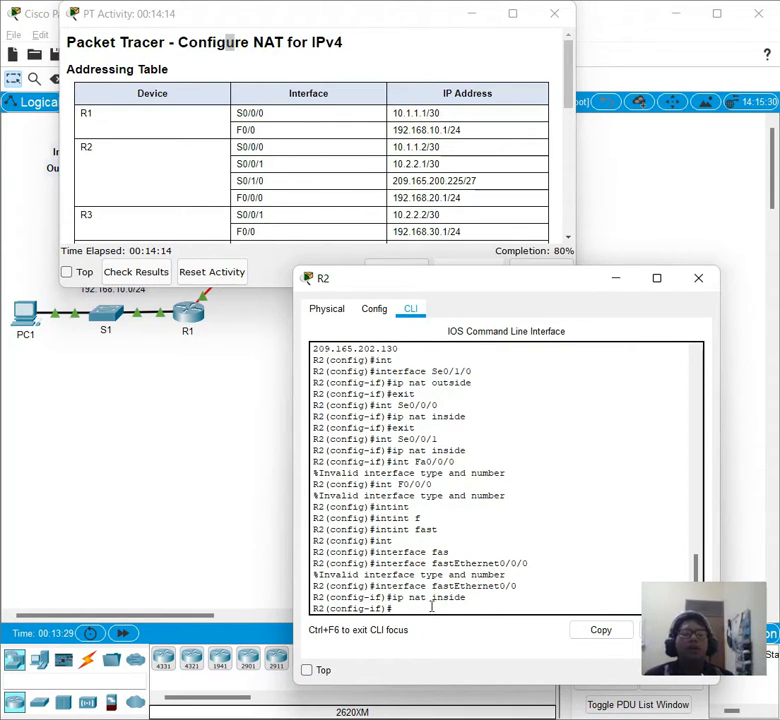
pyautogui.write('exit')
pyautogui.press('Return')
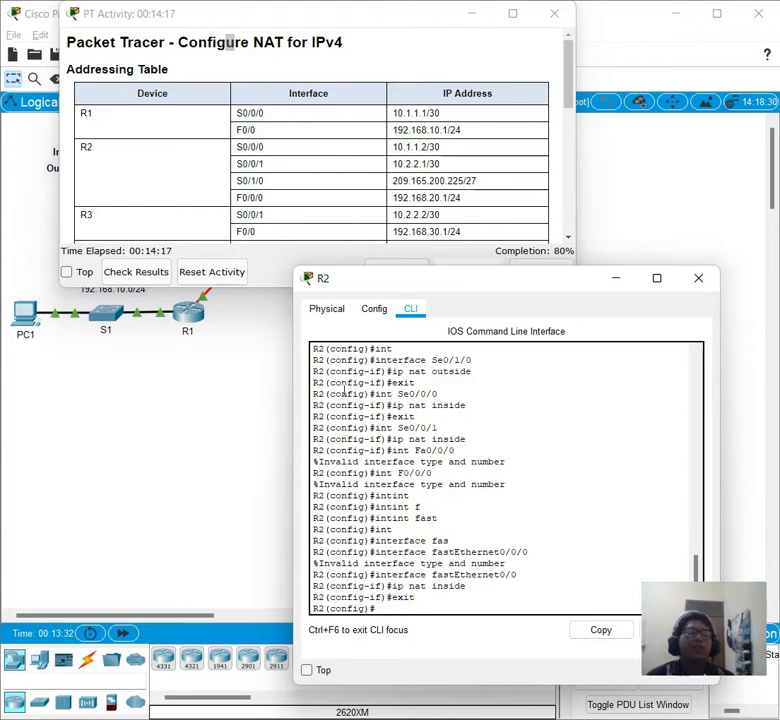
# Check the activity results and examine the assessment items to see which part of R2's NAT configuration is incorrect
pyautogui.click(697, 280)
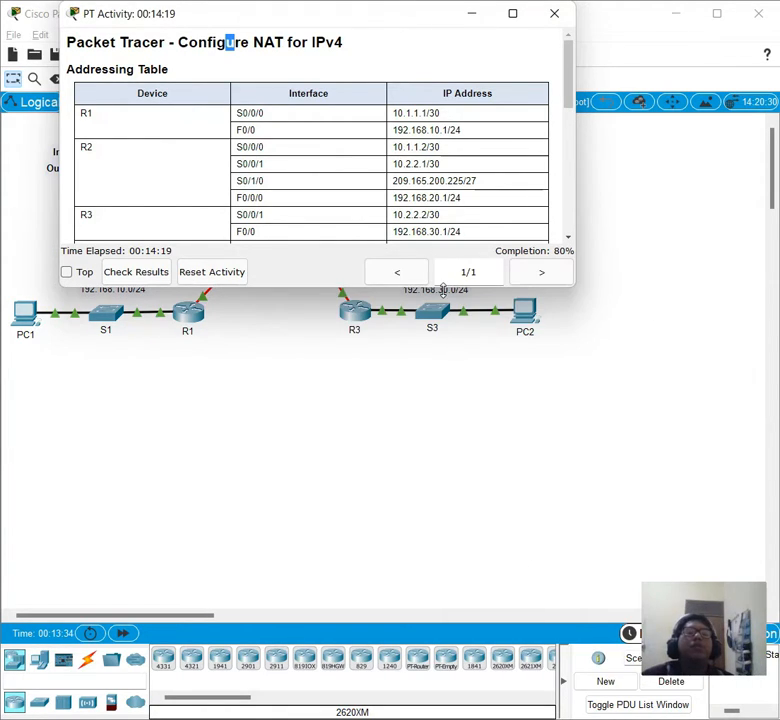
pyautogui.click(166, 275)
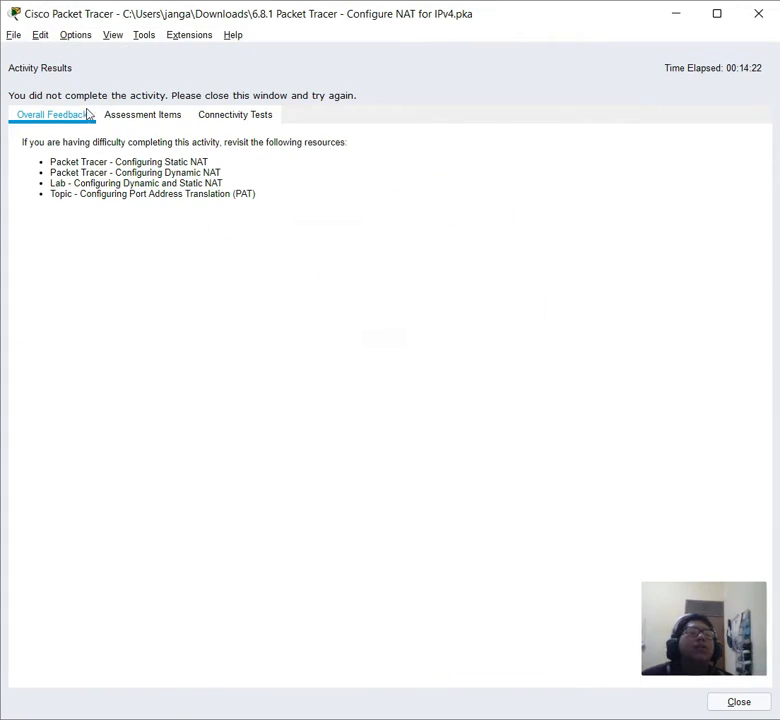
pyautogui.click(128, 118)
pyautogui.click(94, 216)
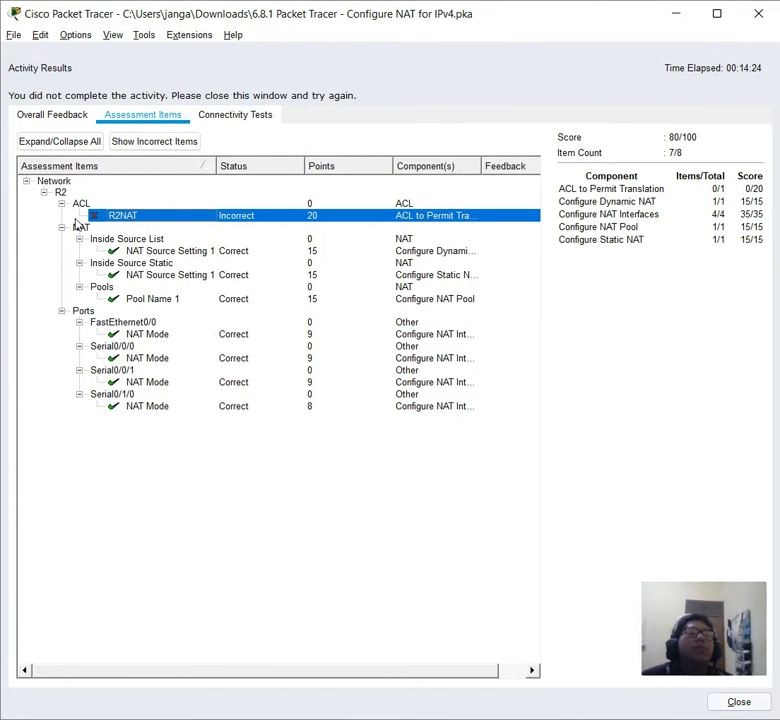
pyautogui.click(79, 228)
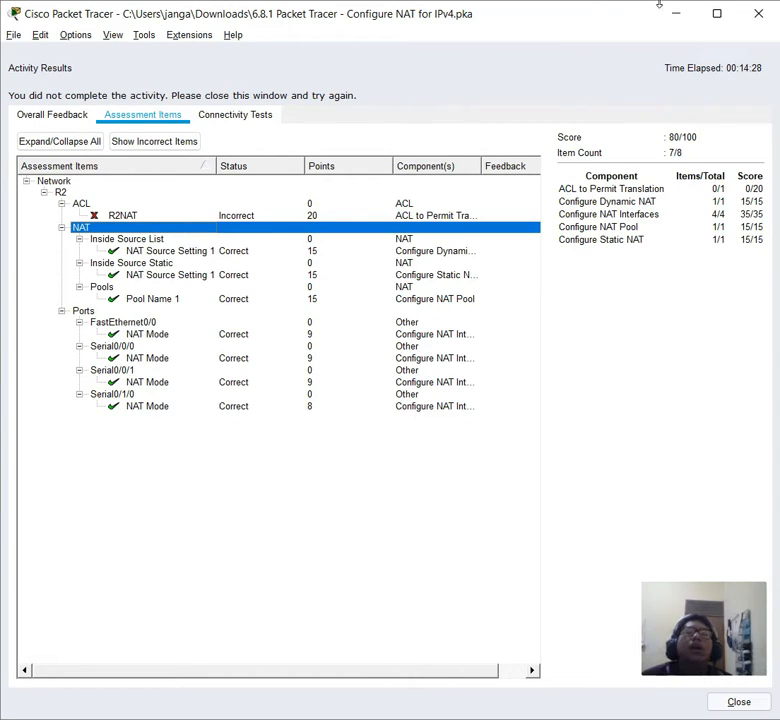
pyautogui.click(758, 13)
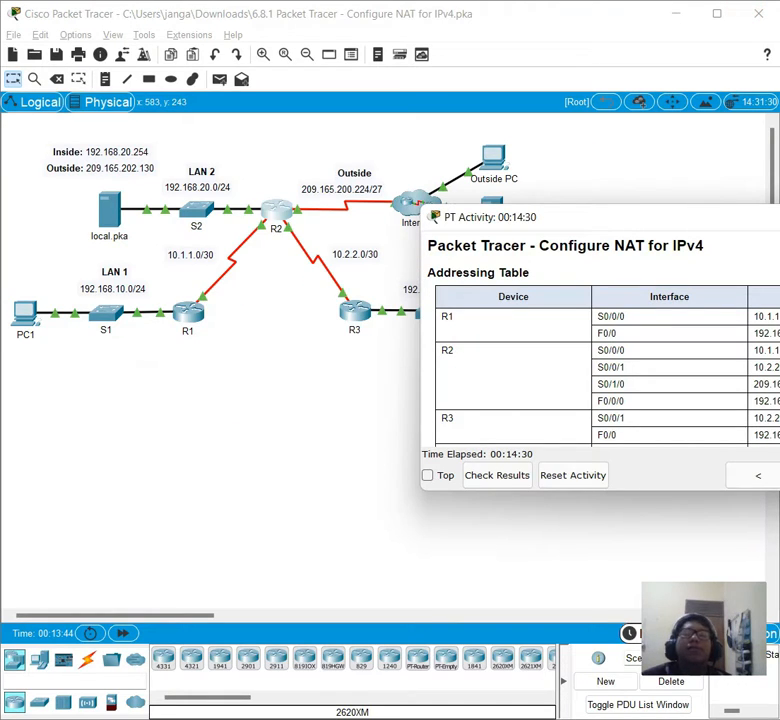
# Reopen R2's command line and try to enter configuration of the standard access list R2NAT
pyautogui.click(275, 219)
pyautogui.click(603, 381)
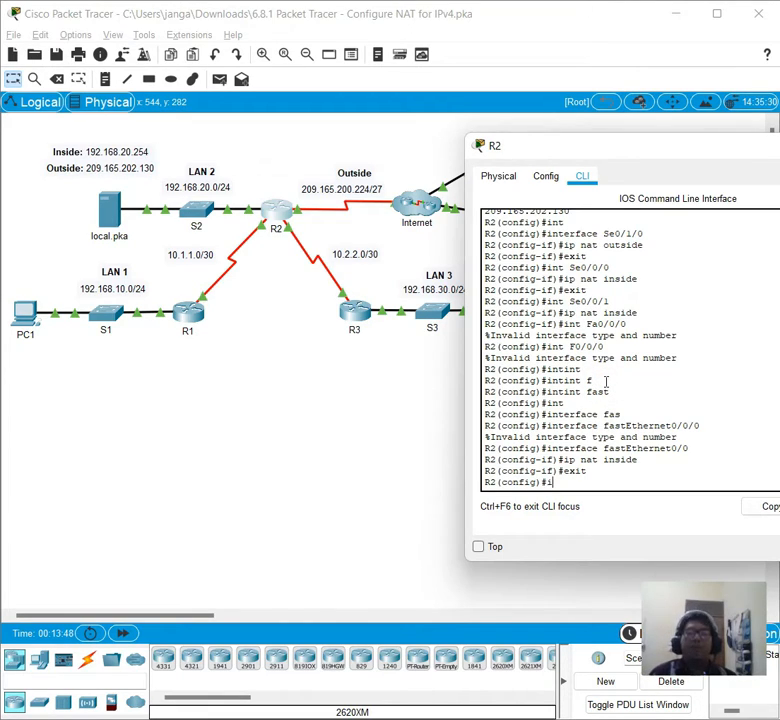
pyautogui.write('ip acce')
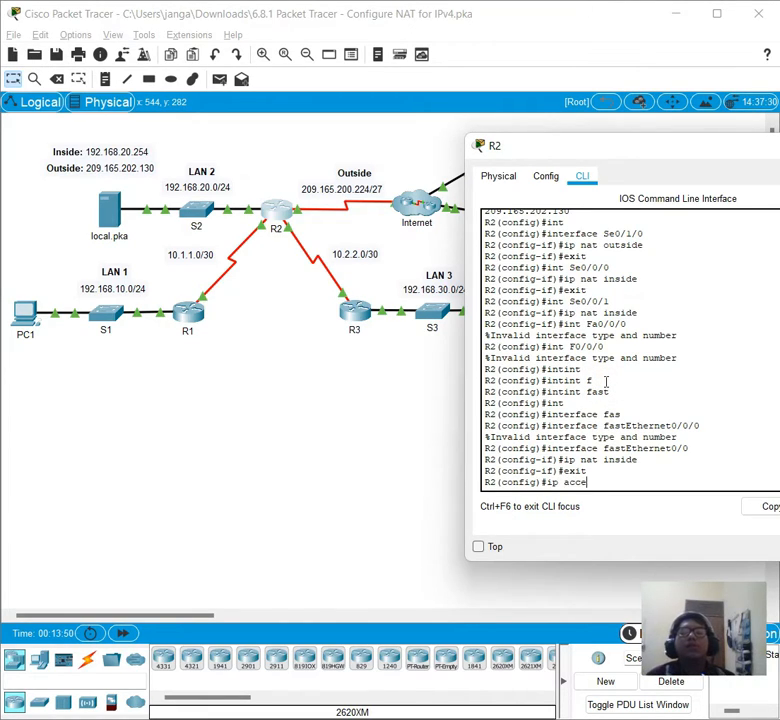
pyautogui.press('Tab')
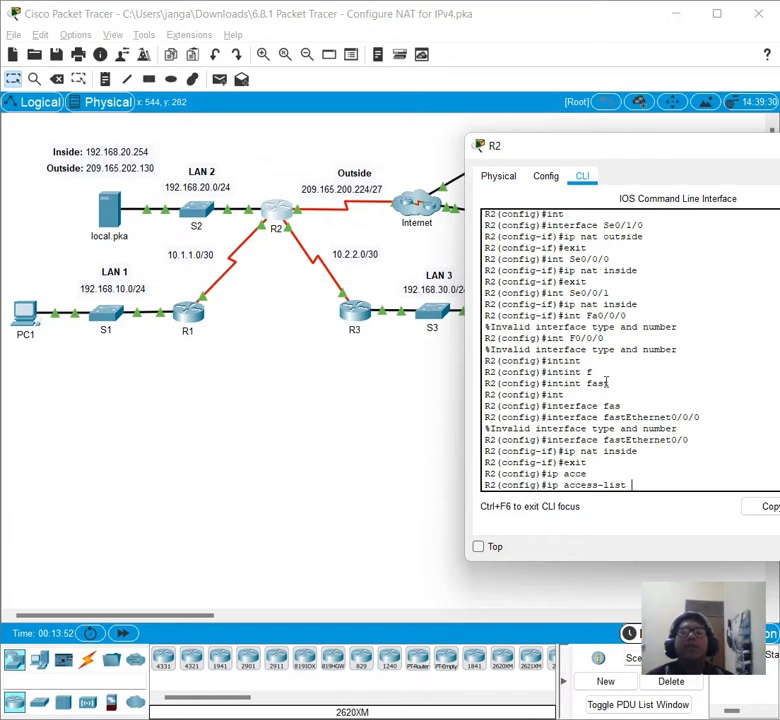
pyautogui.write('stamdard')
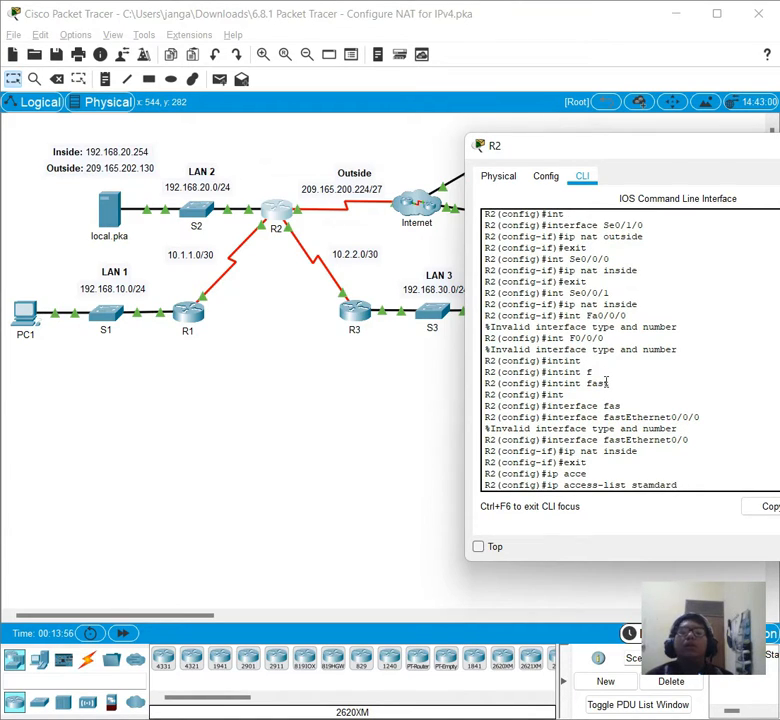
pyautogui.press('Tab')
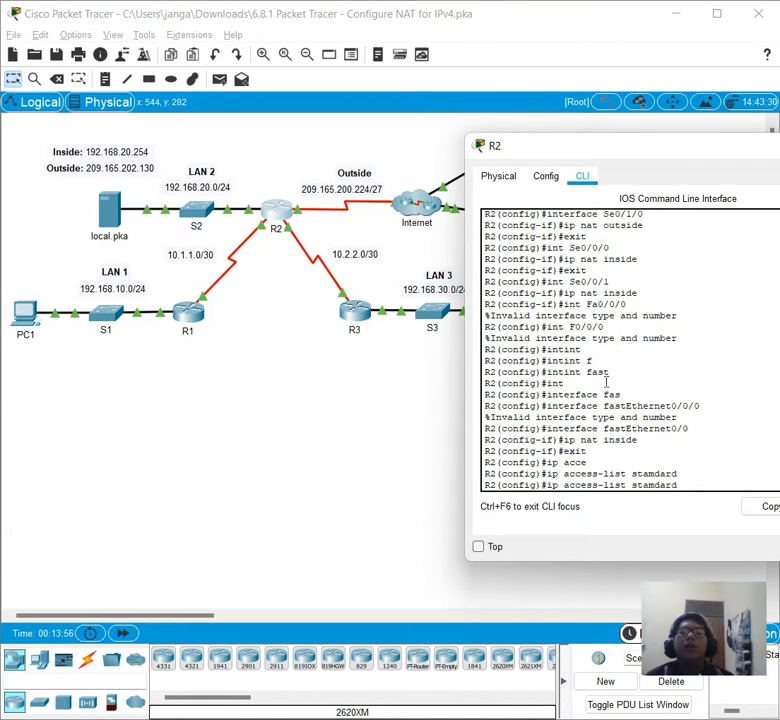
pyautogui.write('R')
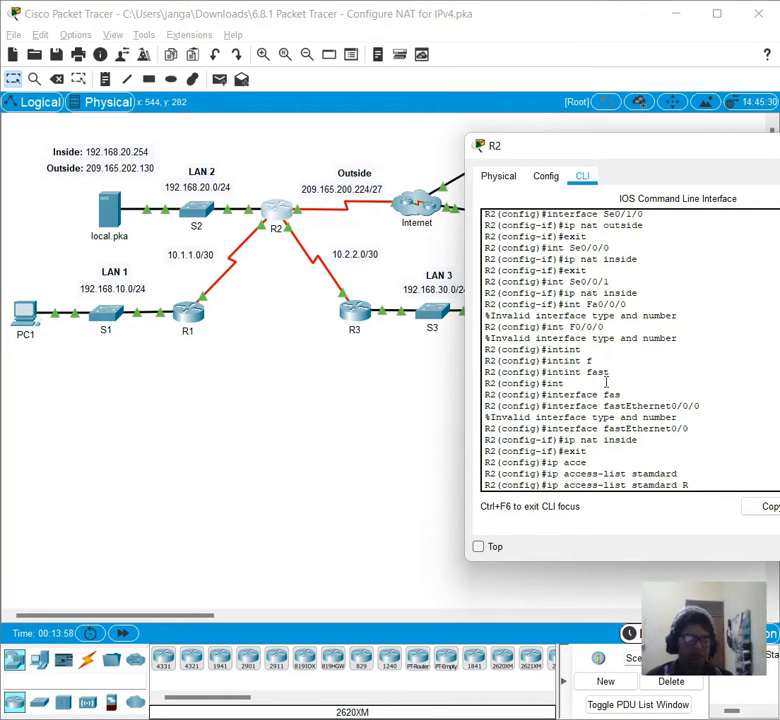
pyautogui.write('2MNAT')
pyautogui.press('Return')
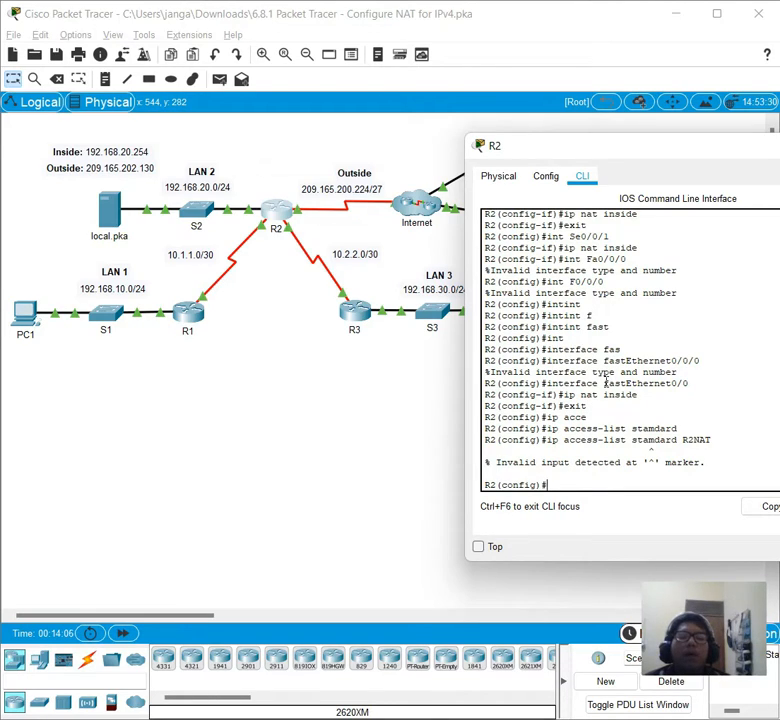
# Correct the misspelled keyword to standard in the access-list command and enter the R2NAT list configuration
pyautogui.press('Up')
pyautogui.press('Left')
pyautogui.press('Left')
pyautogui.press('Left')
pyautogui.press('Left')
pyautogui.press('Left')
pyautogui.press('Left')
pyautogui.press('Left')
pyautogui.press('Left')
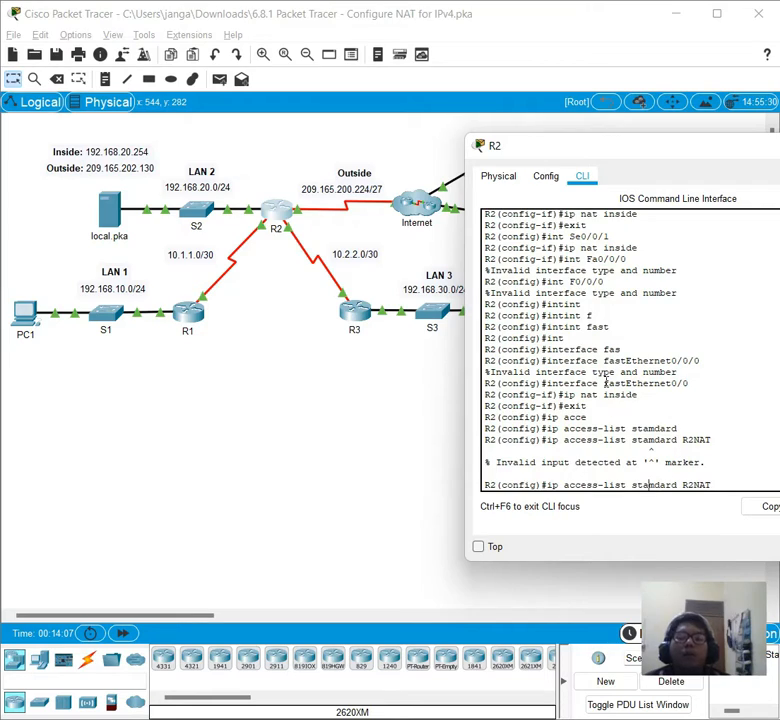
pyautogui.press('BackSpace')
pyautogui.write('n')
pyautogui.press('Return')
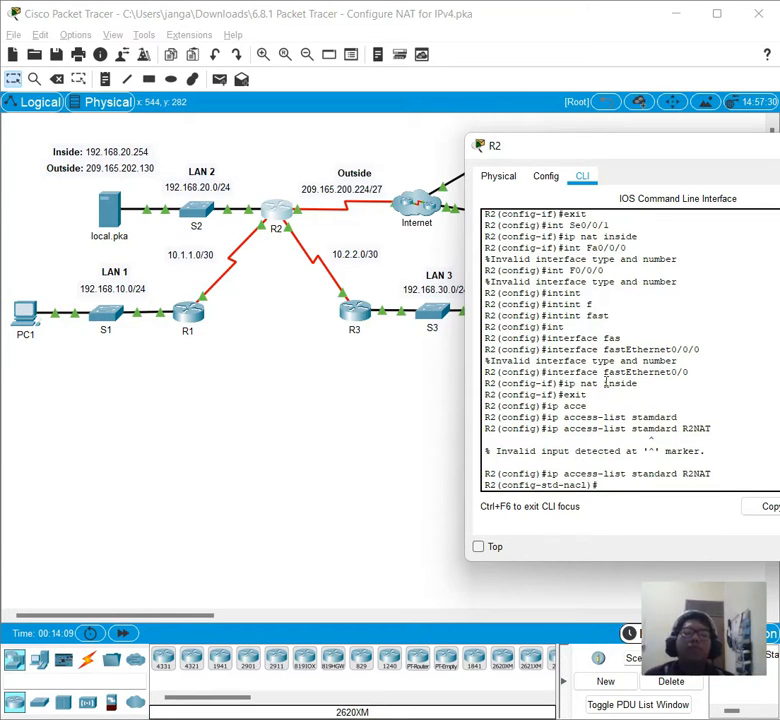
# Add a permit entry for LAN 1, 192.168.10.0 with wildcard 0.0.0.255, to access list R2NAT
pyautogui.write('peri')
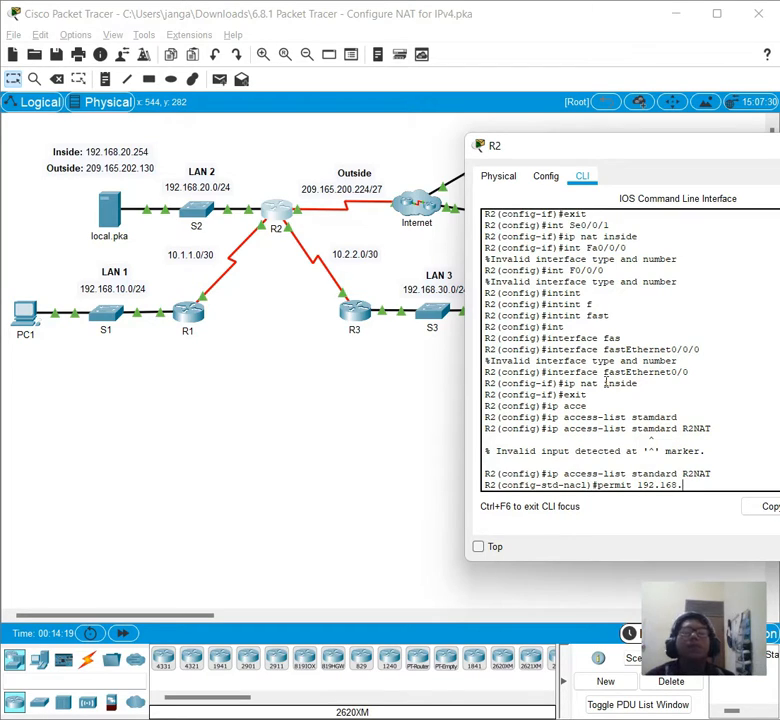
pyautogui.write('.0')
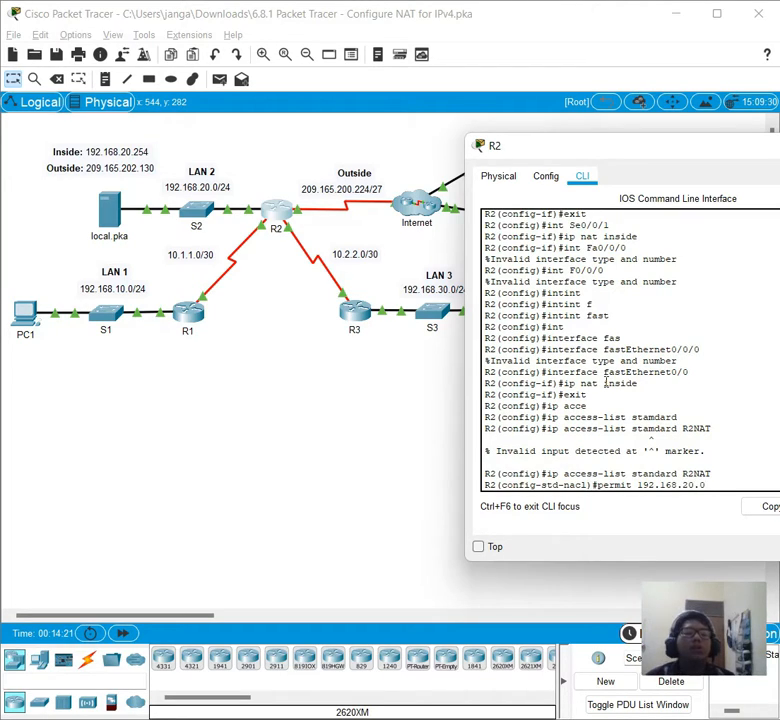
pyautogui.press('BackSpace')
pyautogui.press('BackSpace')
pyautogui.write('10')
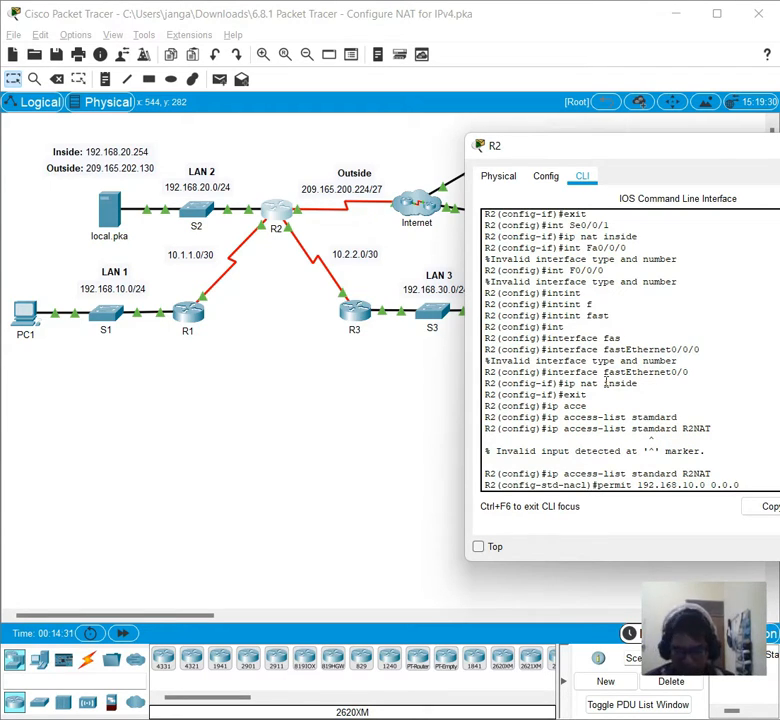
pyautogui.write('0.0.0.255')
pyautogui.press('Return')
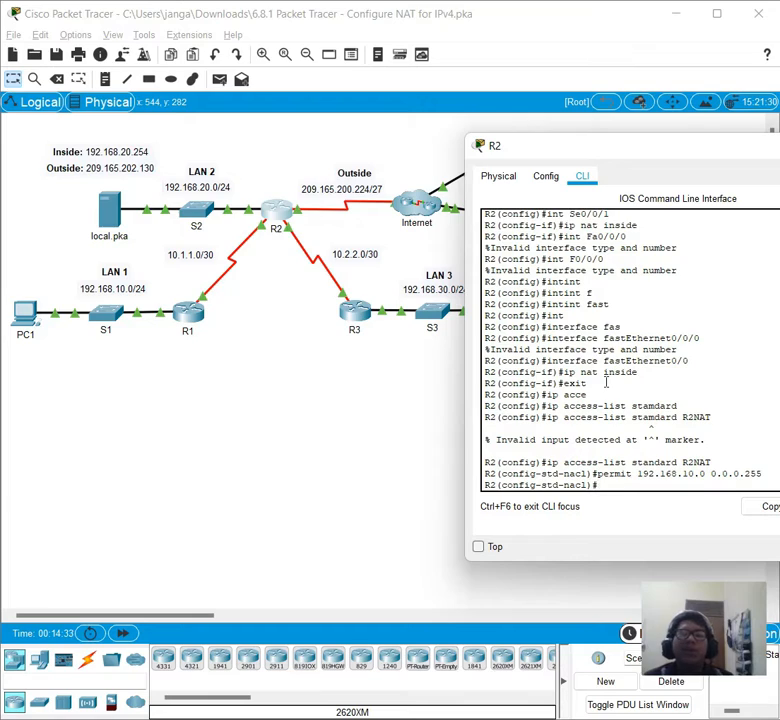
# Add a permit entry for LAN 2, 192.168.20.0 with wildcard 0.0.0.255, to access list R2NAT
pyautogui.press('Up')
pyautogui.press('BackSpace')
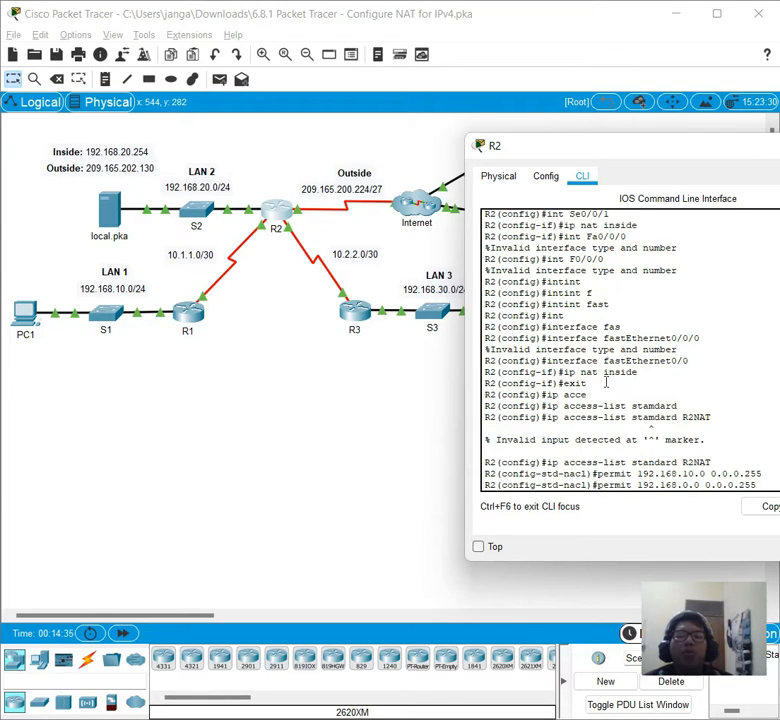
pyautogui.write('2')
pyautogui.press('Return')
# Add a permit entry for LAN 3, 192.168.30.0 with wildcard 0.0.0.255, to access list R2NAT
pyautogui.press('Left')
pyautogui.press('Left')
pyautogui.press('Left')
pyautogui.press('Left')
pyautogui.press('Left')
pyautogui.press('Left')
pyautogui.press('Left')
pyautogui.press('Left')
pyautogui.press('Left')
pyautogui.press('Left')
pyautogui.press('Left')
pyautogui.press('Left')
pyautogui.press('Left')
pyautogui.press('BackSpace')
pyautogui.write('3')
pyautogui.press('Return')
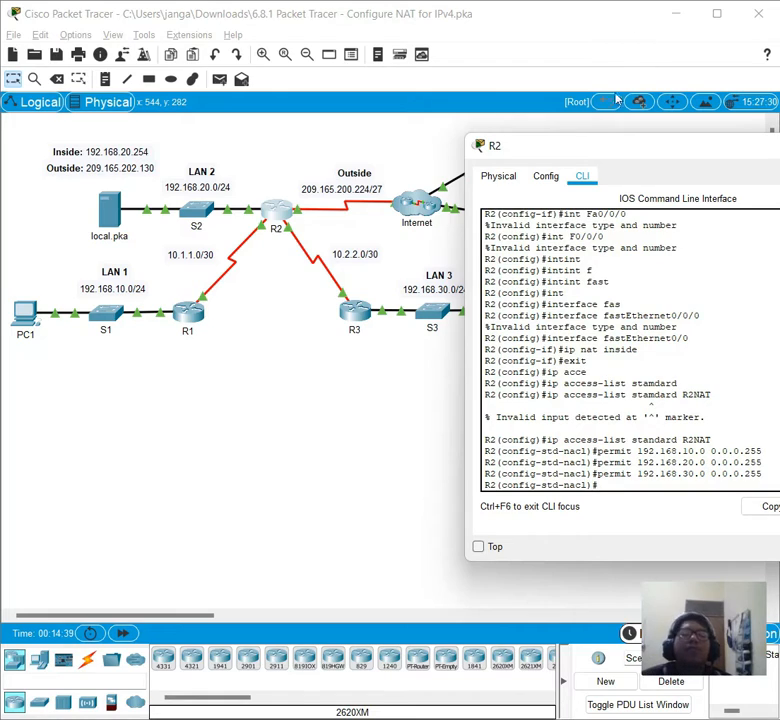
# Return to the activity instructions, check the results again and review the score of every assessment item
pyautogui.moveTo(590, 160); pyautogui.dragTo(393, 170)
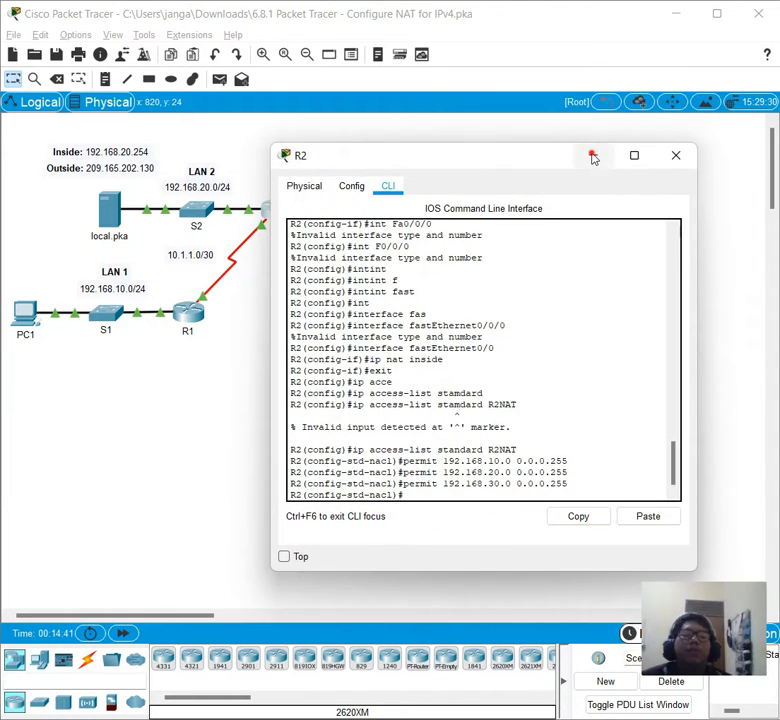
pyautogui.click(712, 719)
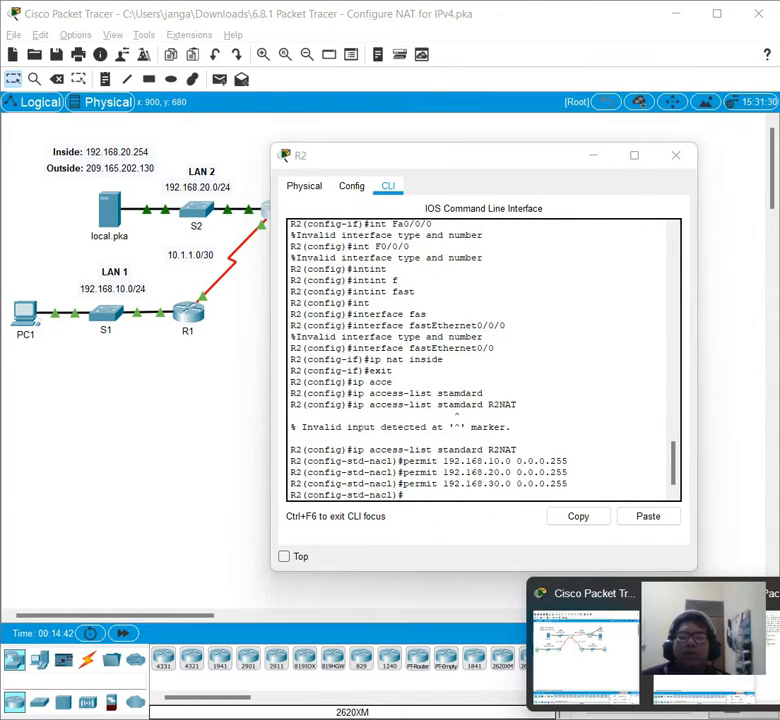
pyautogui.click(771, 648)
pyautogui.moveTo(566, 222); pyautogui.dragTo(342, 201)
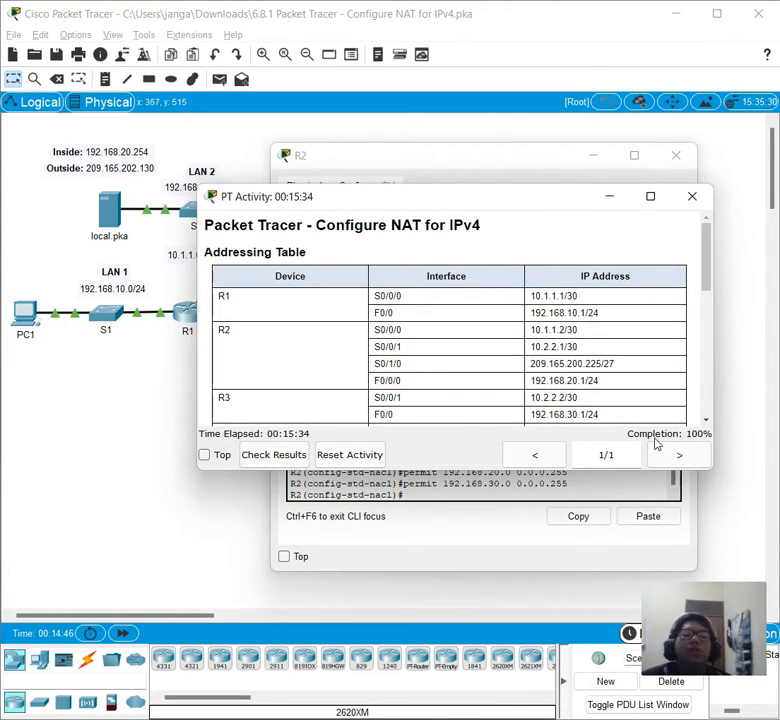
pyautogui.click(302, 457)
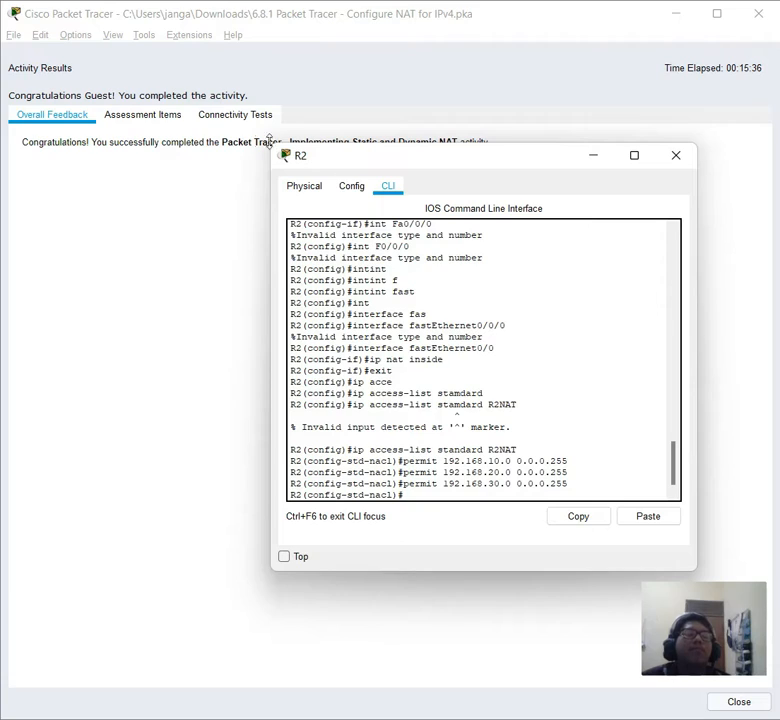
pyautogui.click(110, 115)
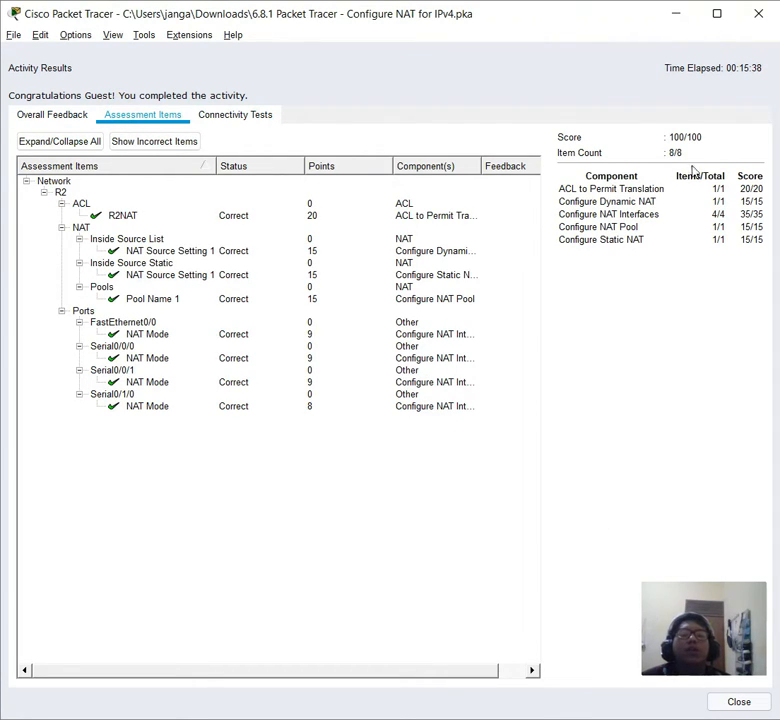
pyautogui.click(758, 13)
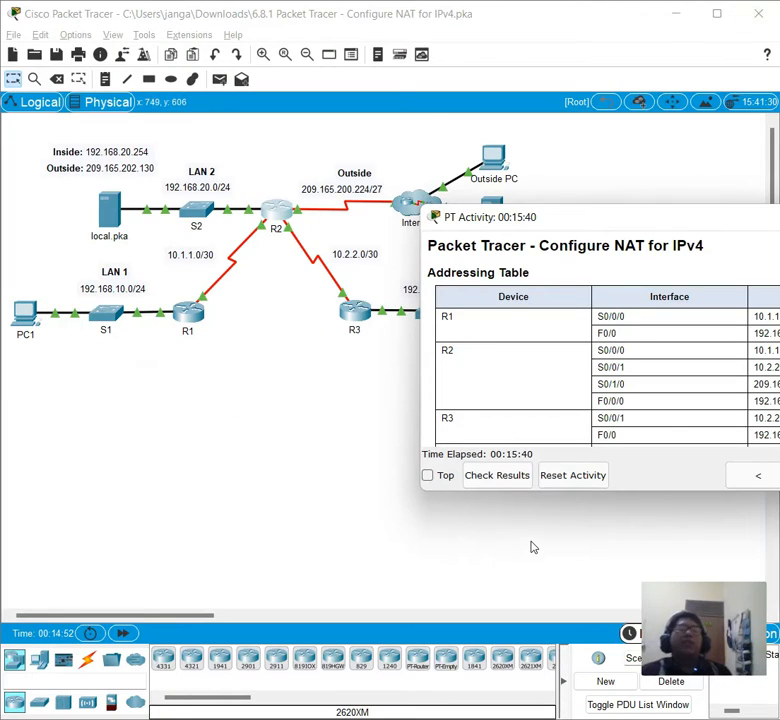
# Put the activity instructions away and open the Web Browser on PC1
pyautogui.moveTo(607, 232); pyautogui.dragTo(277, 218)
pyautogui.click(575, 214)
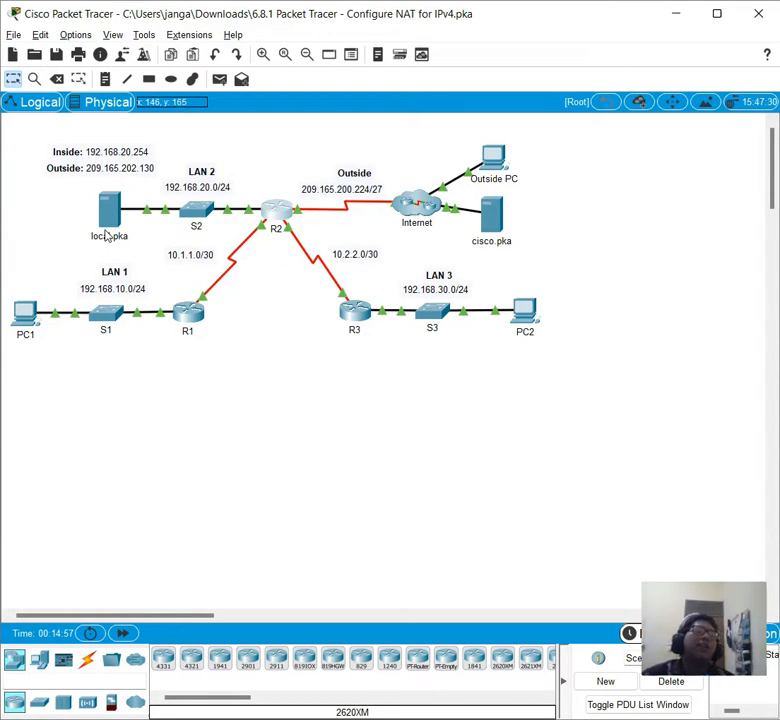
pyautogui.click(22, 316)
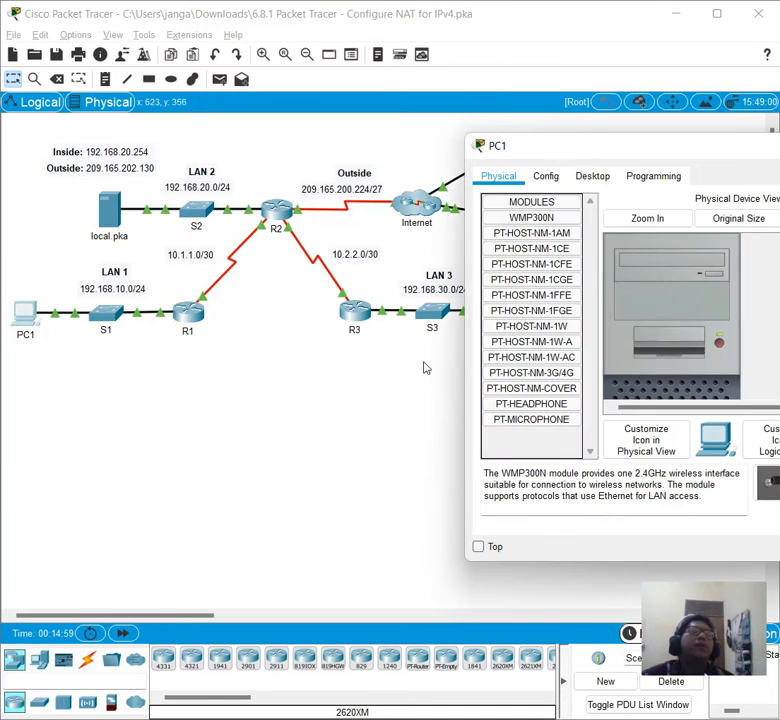
pyautogui.click(634, 176)
pyautogui.click(592, 176)
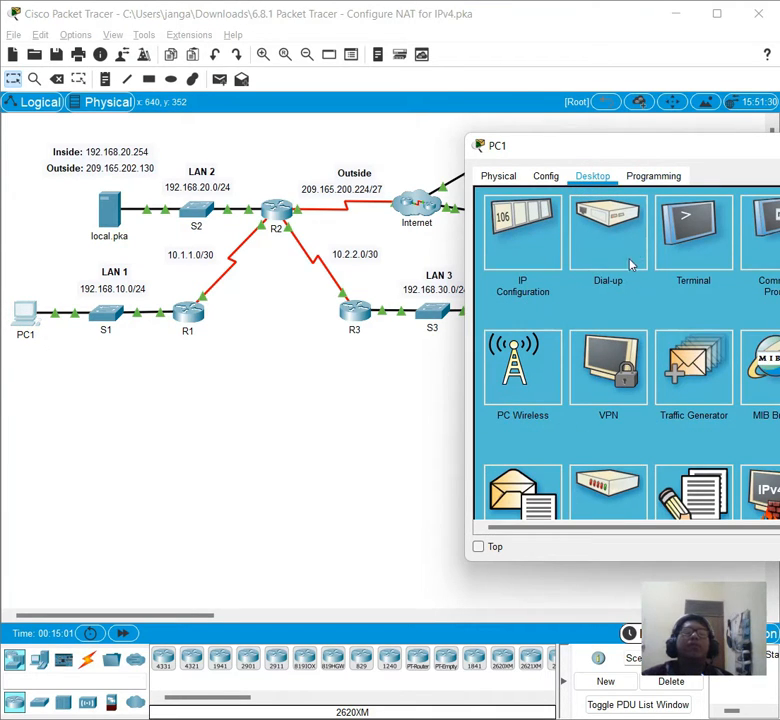
pyautogui.moveTo(660, 150); pyautogui.dragTo(359, 297)
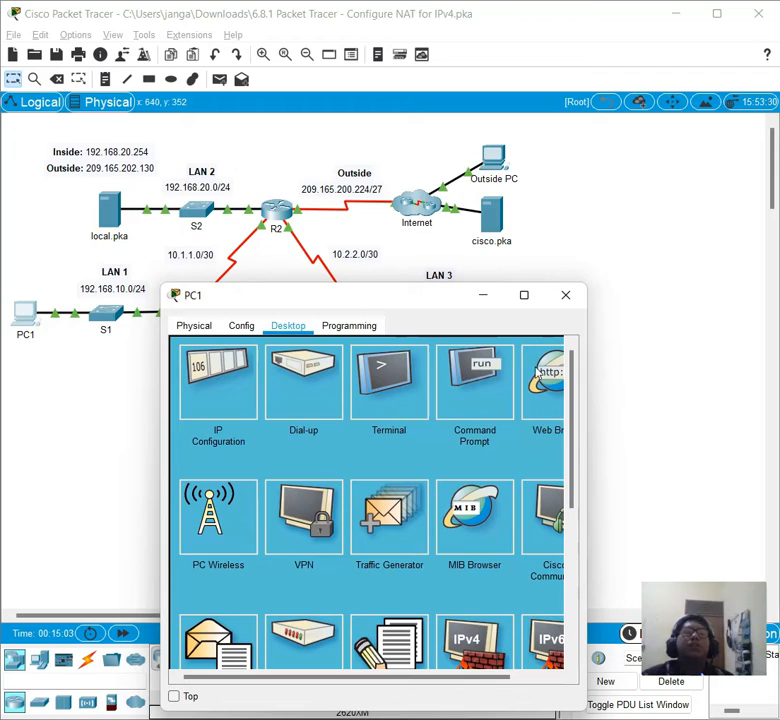
pyautogui.click(527, 392)
# Load the page cisco.pka in PC1's web browser to test outside access, and close the PC1 window
pyautogui.click(375, 373)
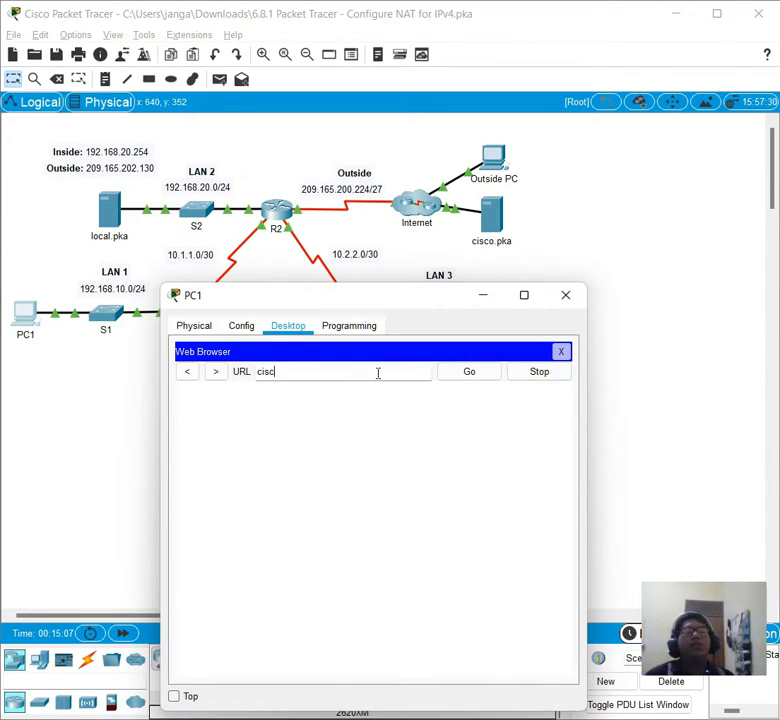
pyautogui.write('cisco.pka')
pyautogui.press('Return')
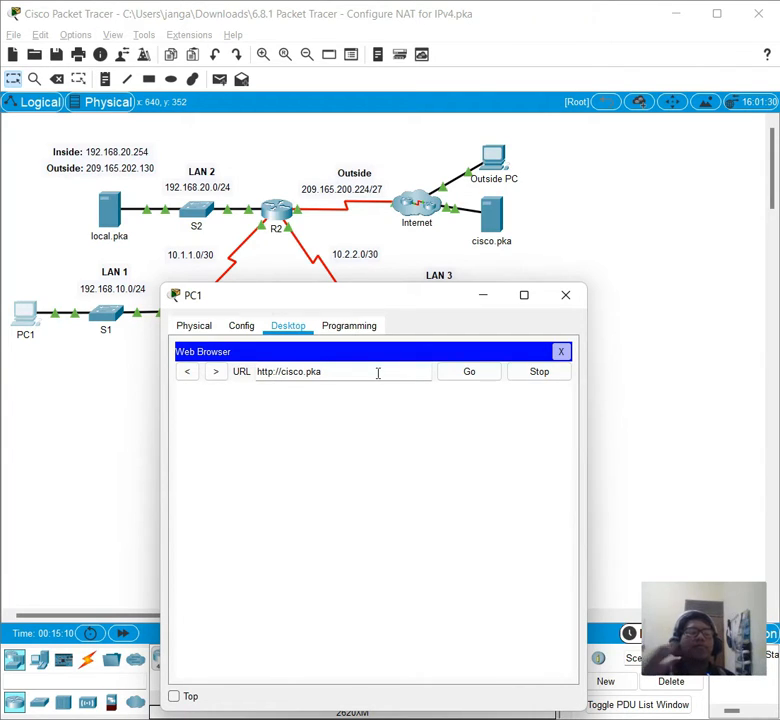
pyautogui.click(470, 376)
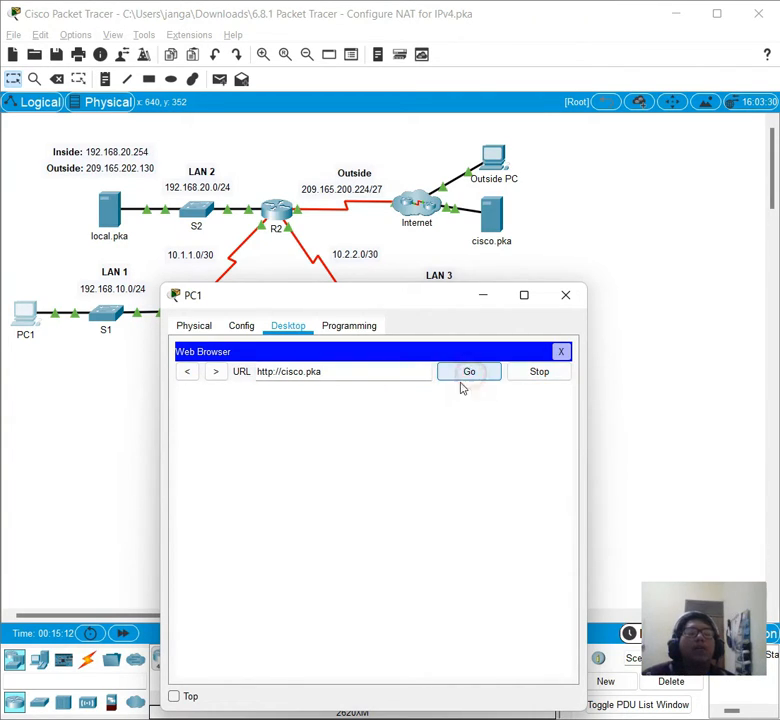
pyautogui.click(427, 309)
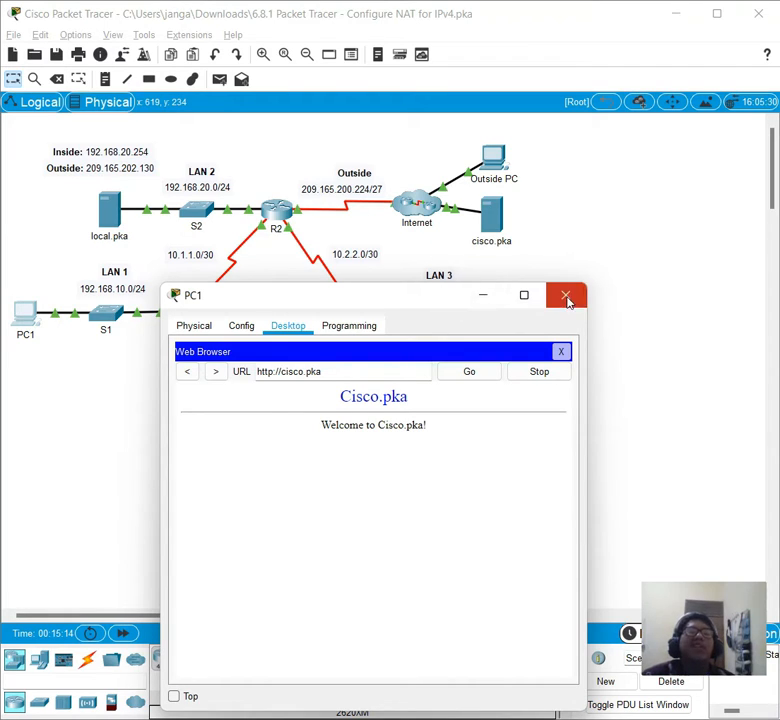
pyautogui.click(565, 297)
# Ping cisco.pka from the command prompt of the local.pka server
pyautogui.click(102, 220)
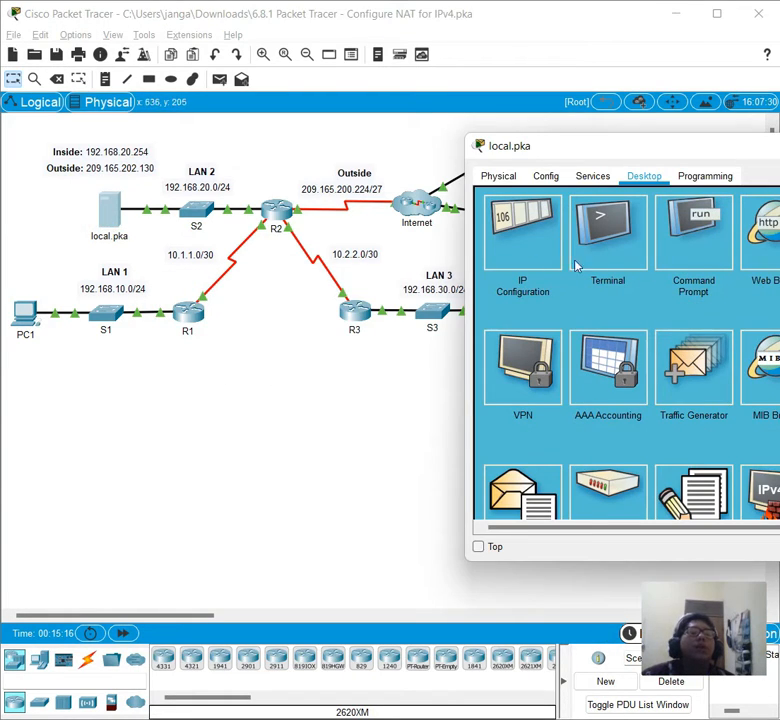
pyautogui.click(672, 275)
pyautogui.write('ping cisco')
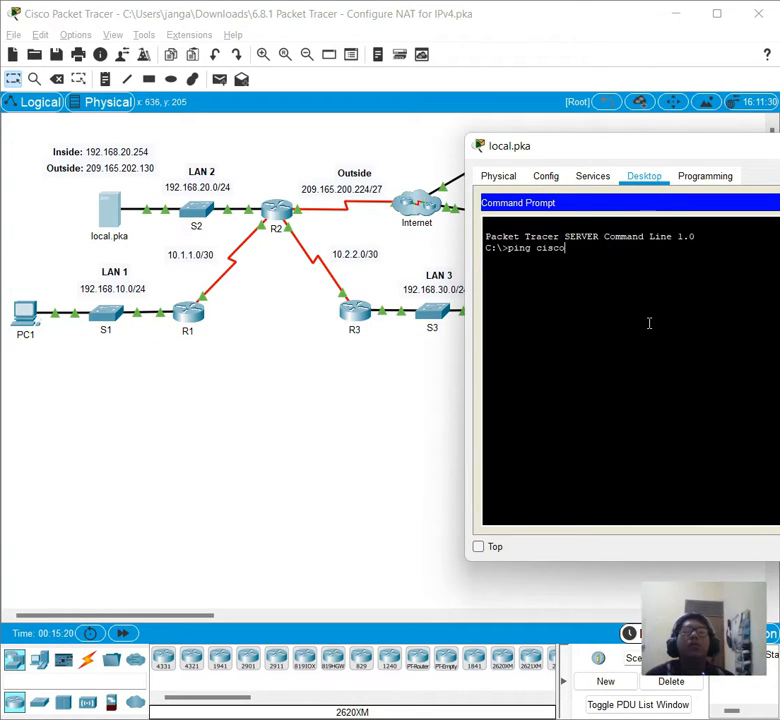
pyautogui.write('.pla')
pyautogui.press('Return')
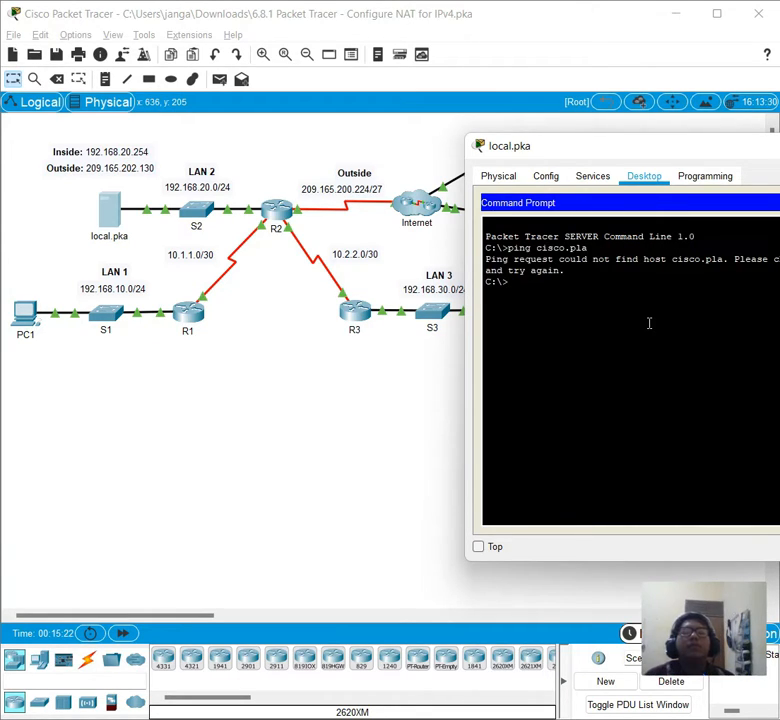
pyautogui.press('Up')
pyautogui.write('k')
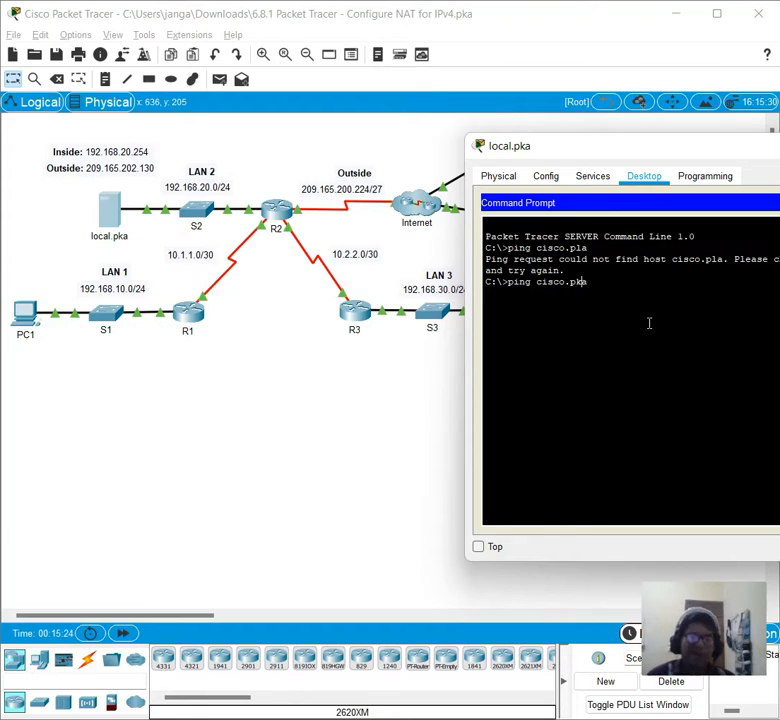
pyautogui.press('Return')
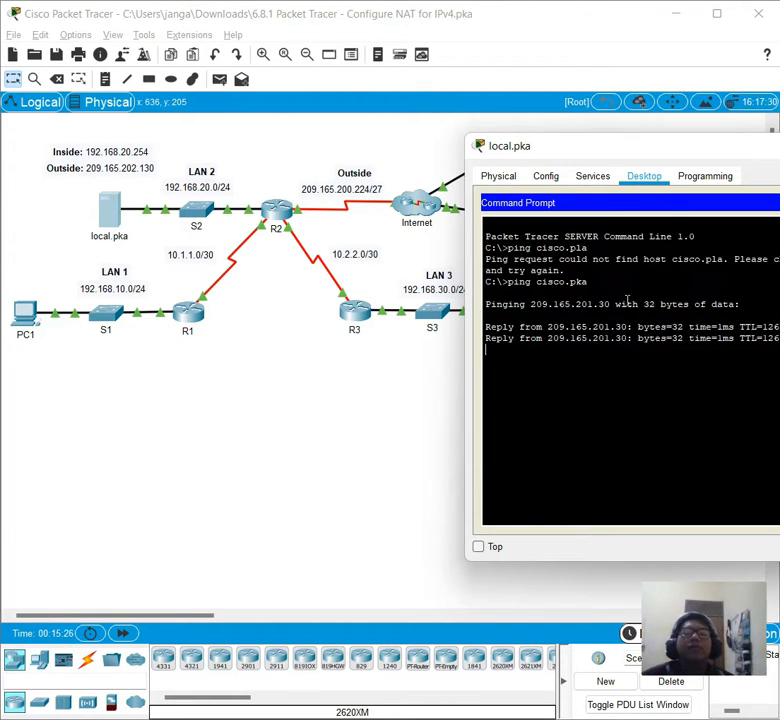
# Ping cisco.pka from PC1's command prompt and minimize the PC1 window
pyautogui.click(30, 312)
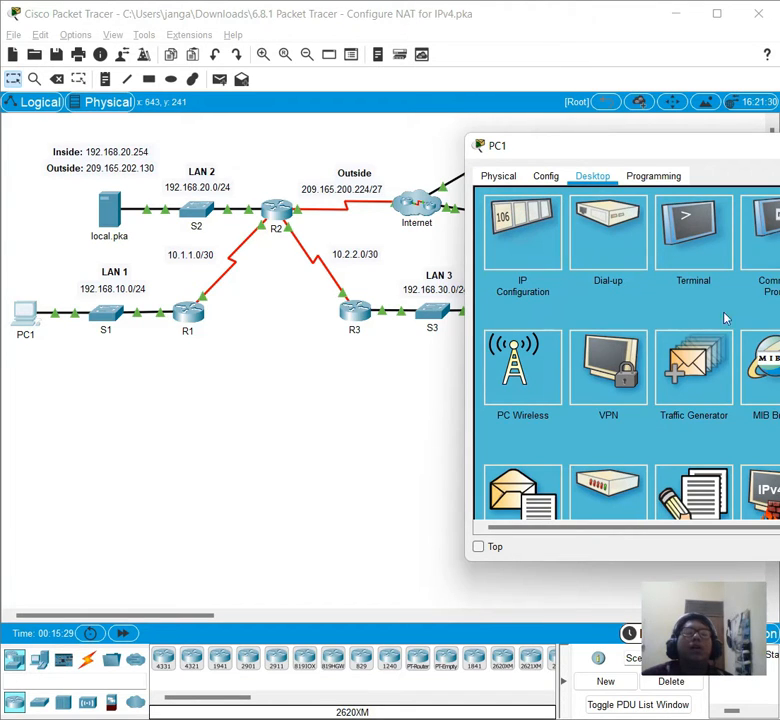
pyautogui.click(765, 235)
pyautogui.moveTo(687, 155); pyautogui.dragTo(370, 234)
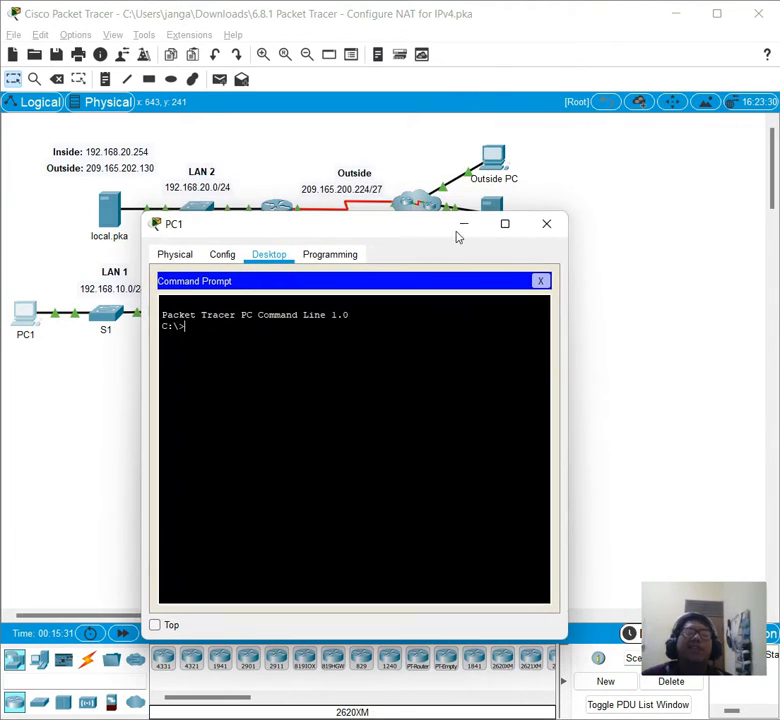
pyautogui.click(778, 177)
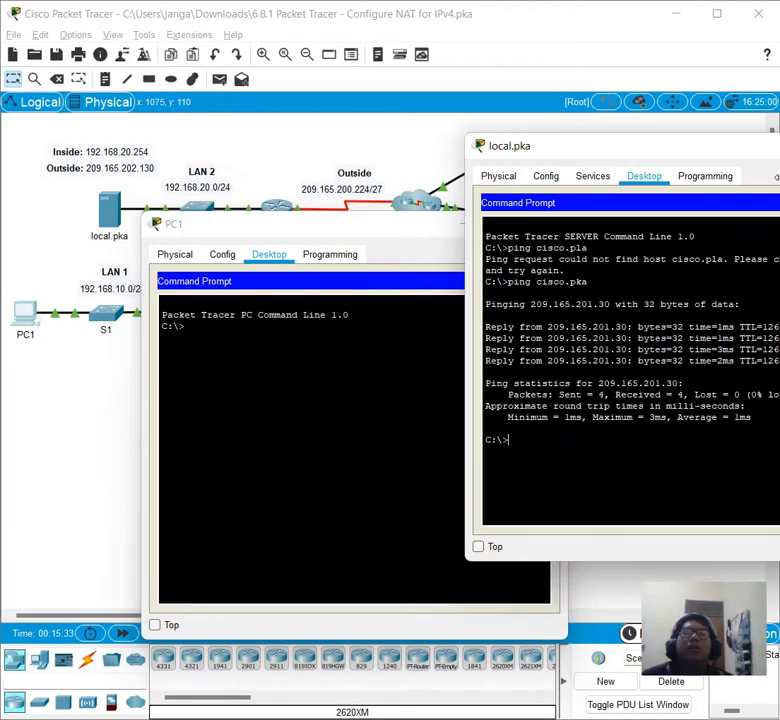
pyautogui.click(351, 324)
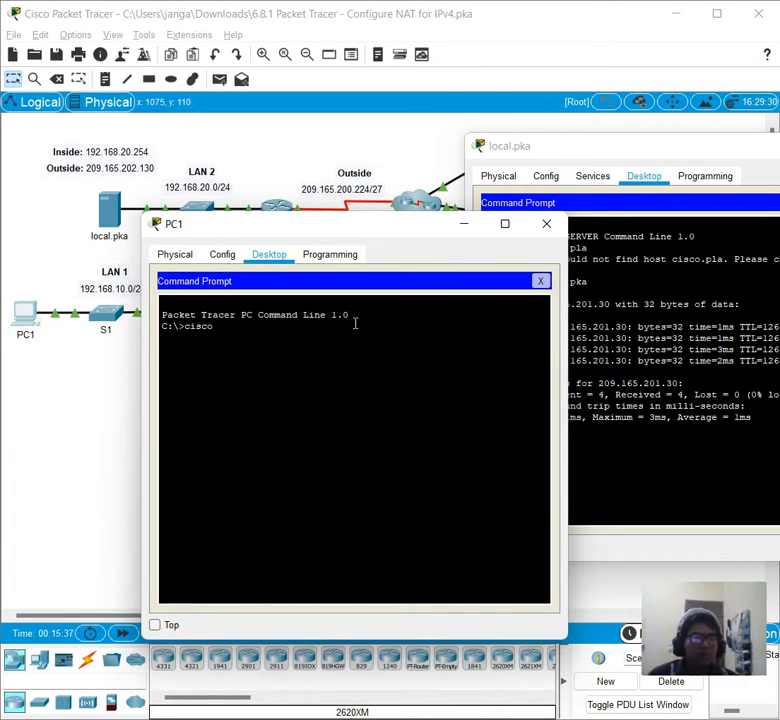
pyautogui.press('BackSpace')
pyautogui.press('BackSpace')
pyautogui.press('BackSpace')
pyautogui.press('BackSpace')
pyautogui.write('ping')
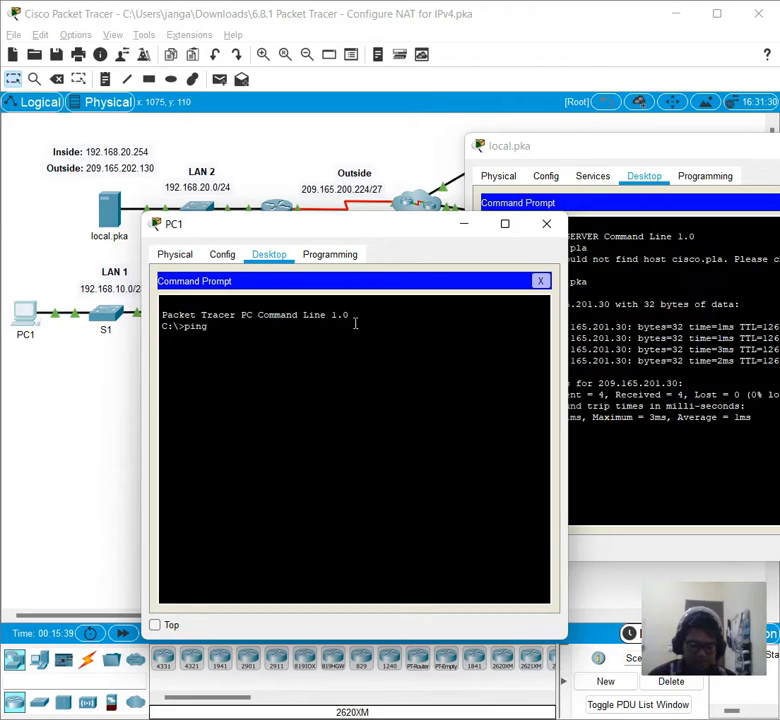
pyautogui.write(' cisco.pka')
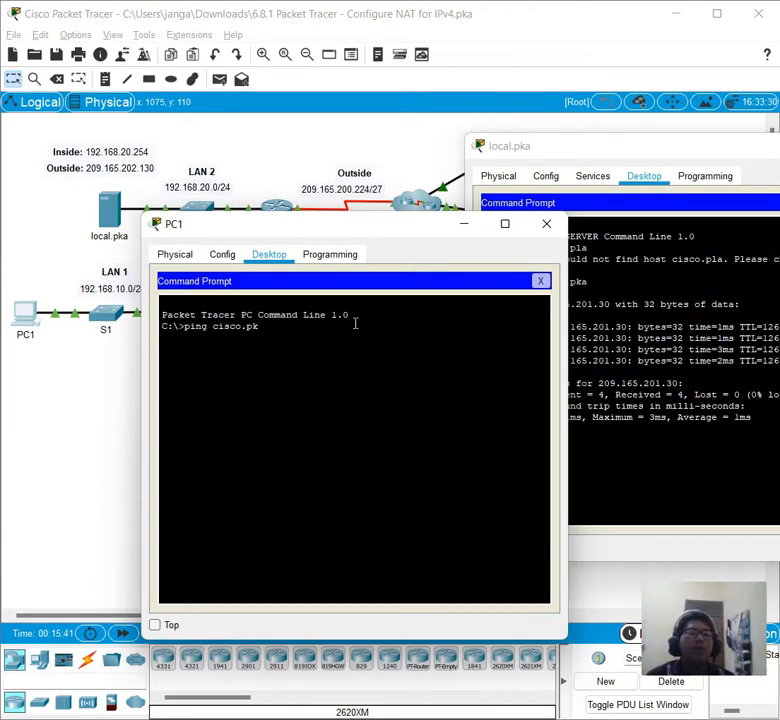
pyautogui.press('Return')
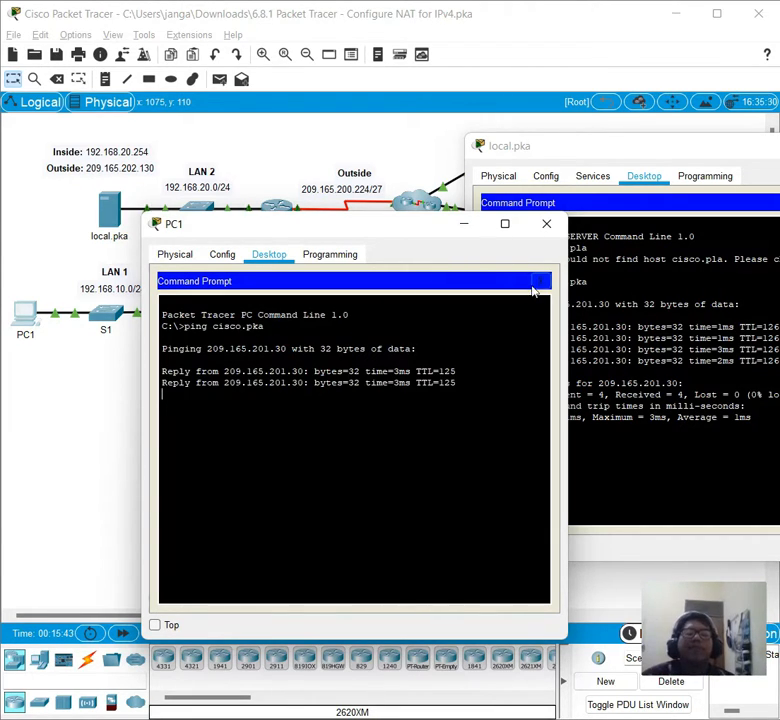
pyautogui.click(464, 224)
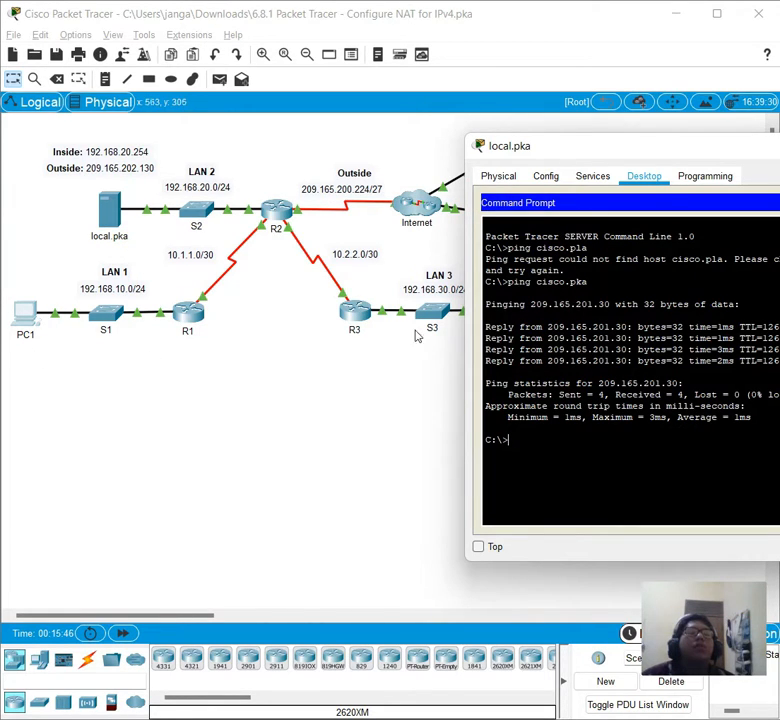
pyautogui.click(433, 312)
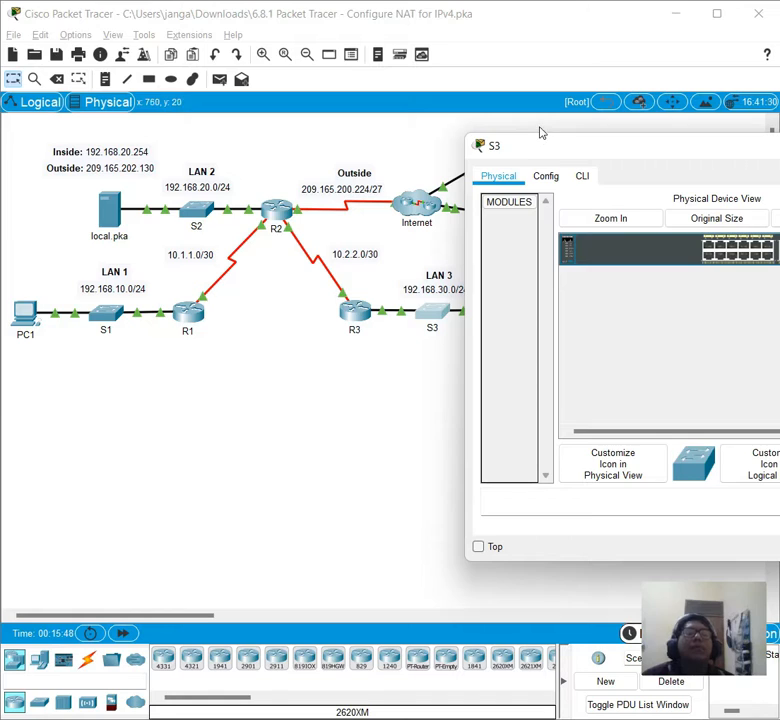
pyautogui.moveTo(550, 145); pyautogui.dragTo(385, 153)
pyautogui.click(417, 173)
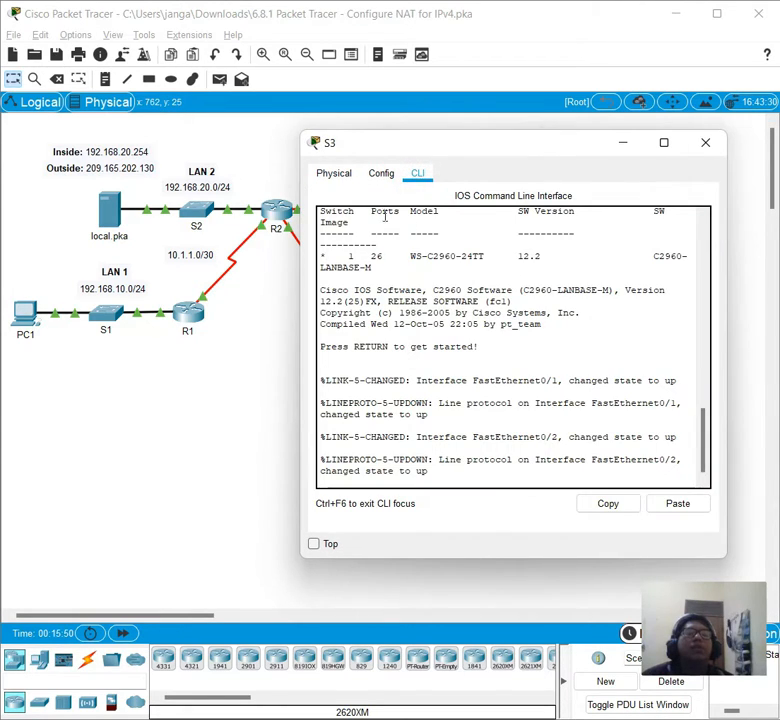
pyautogui.click(380, 173)
pyautogui.click(433, 390)
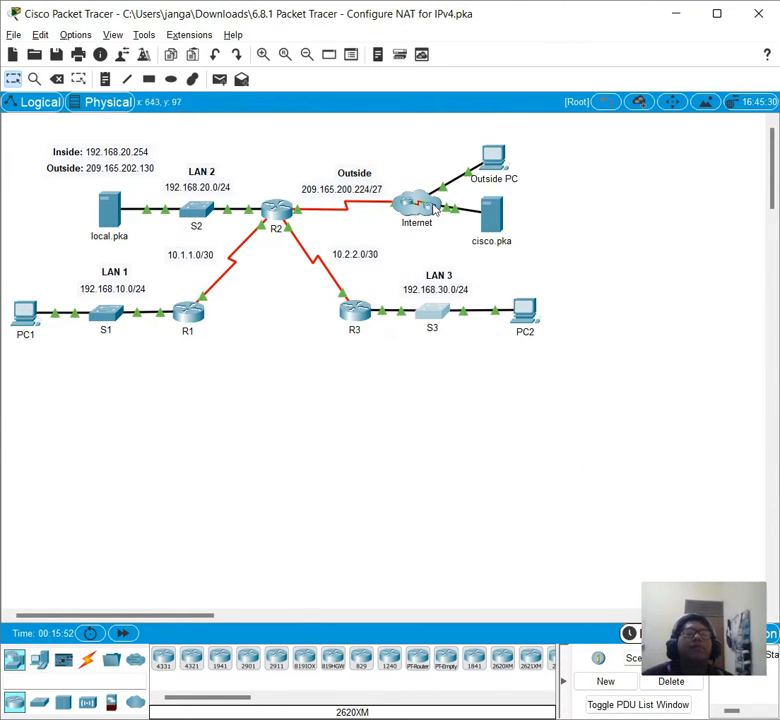
pyautogui.click(523, 316)
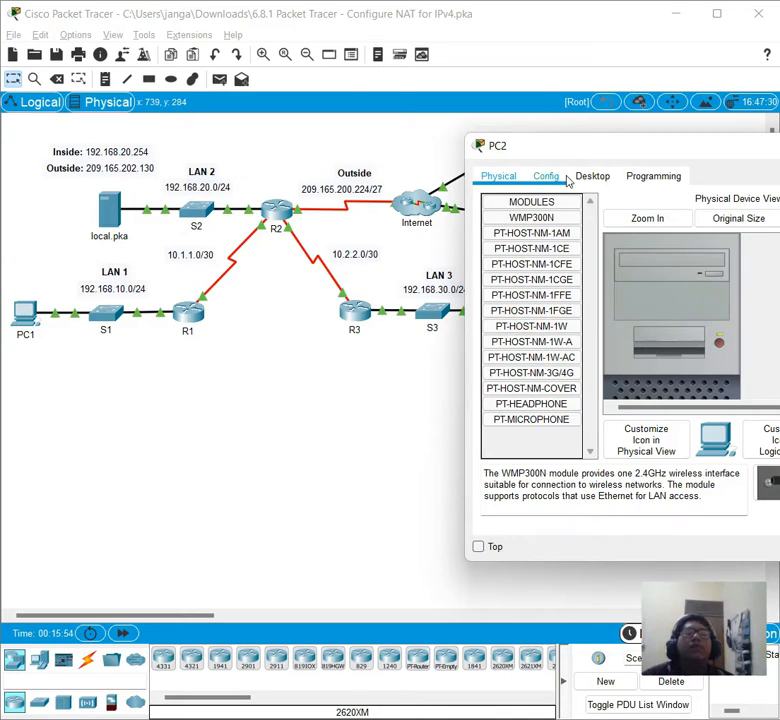
pyautogui.click(582, 176)
pyautogui.click(693, 235)
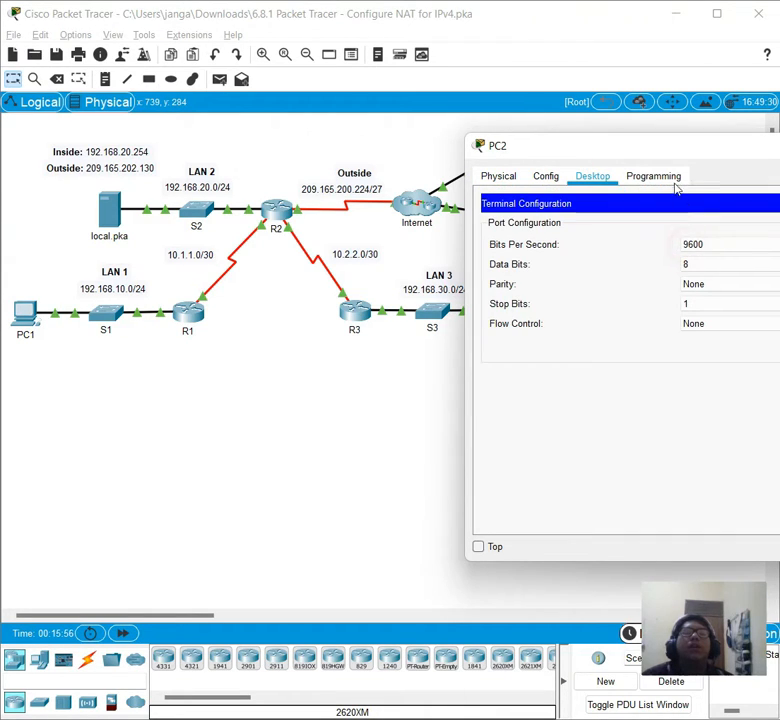
pyautogui.click(552, 177)
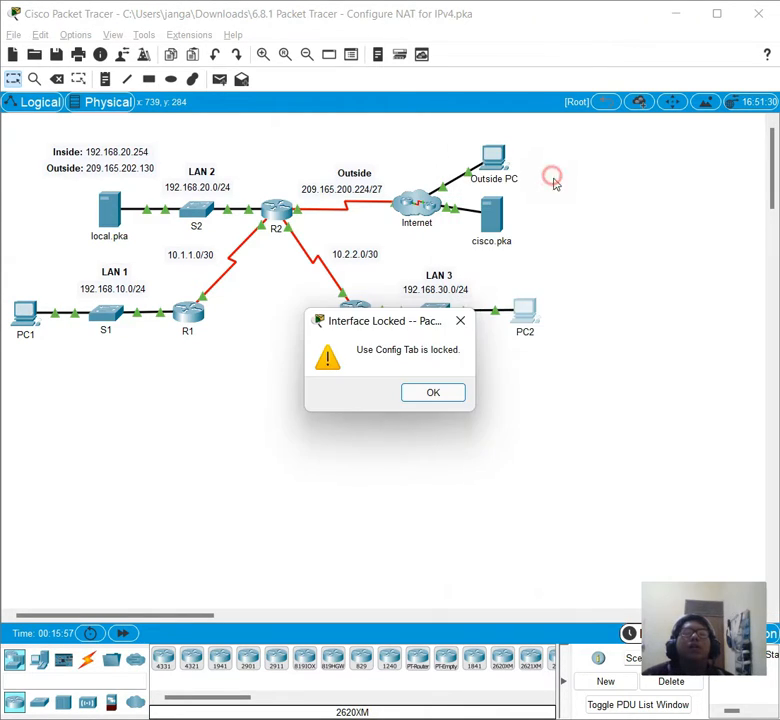
pyautogui.click(449, 392)
# Open the Command Prompt on PC2 and move its window into full view
pyautogui.click(524, 314)
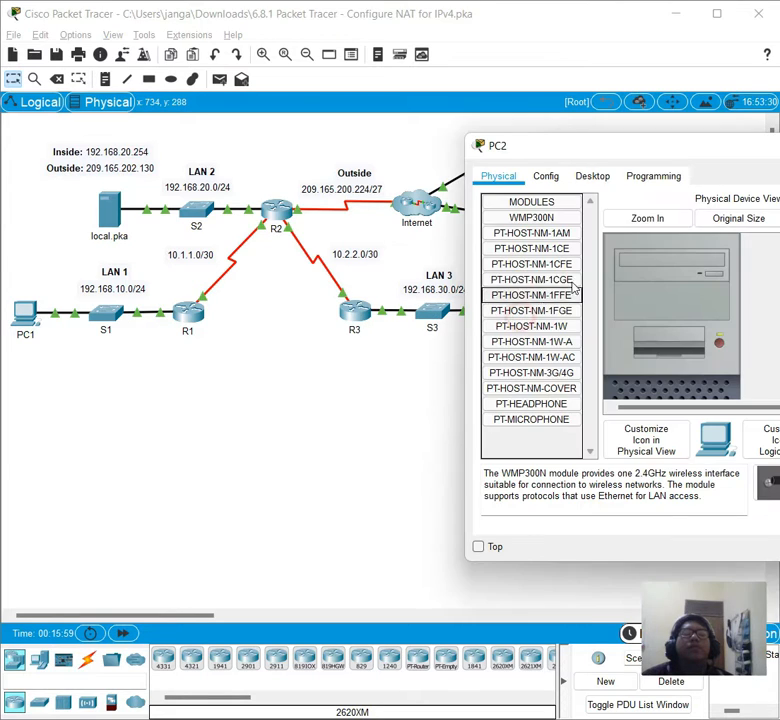
pyautogui.click(592, 176)
pyautogui.click(779, 203)
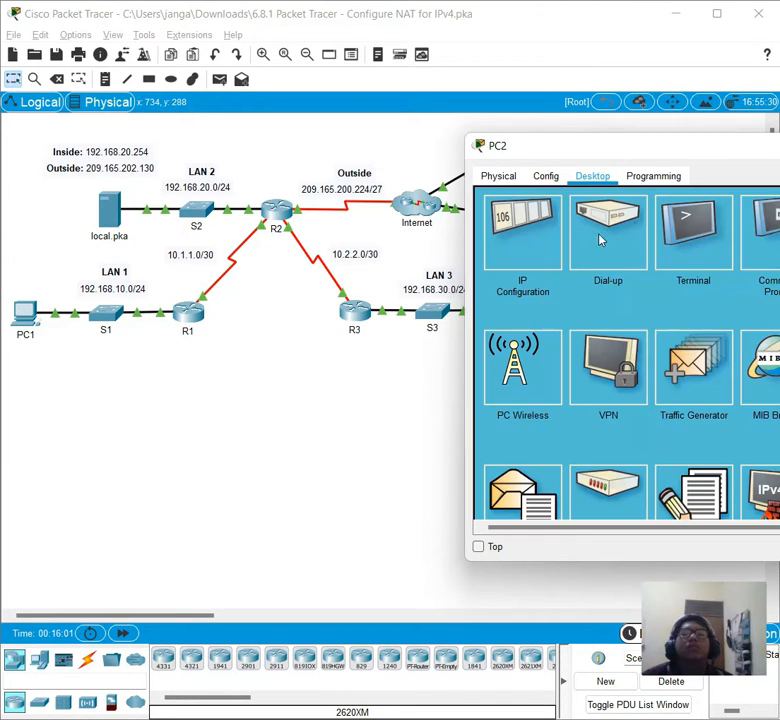
pyautogui.click(757, 247)
pyautogui.moveTo(551, 146); pyautogui.dragTo(218, 170)
# Try to ping cisco.pka continuously from PC2 with the -t option
pyautogui.write('cisco')
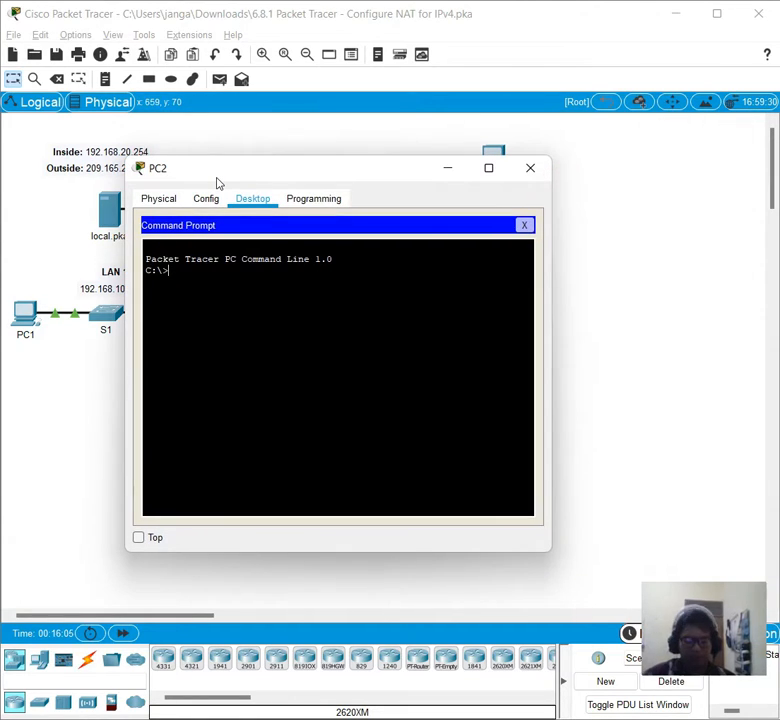
pyautogui.write(' pka')
pyautogui.press('BackSpace')
pyautogui.press('BackSpace')
pyautogui.press('BackSpace')
pyautogui.press('BackSpace')
pyautogui.press('BackSpace')
pyautogui.write('ping c')
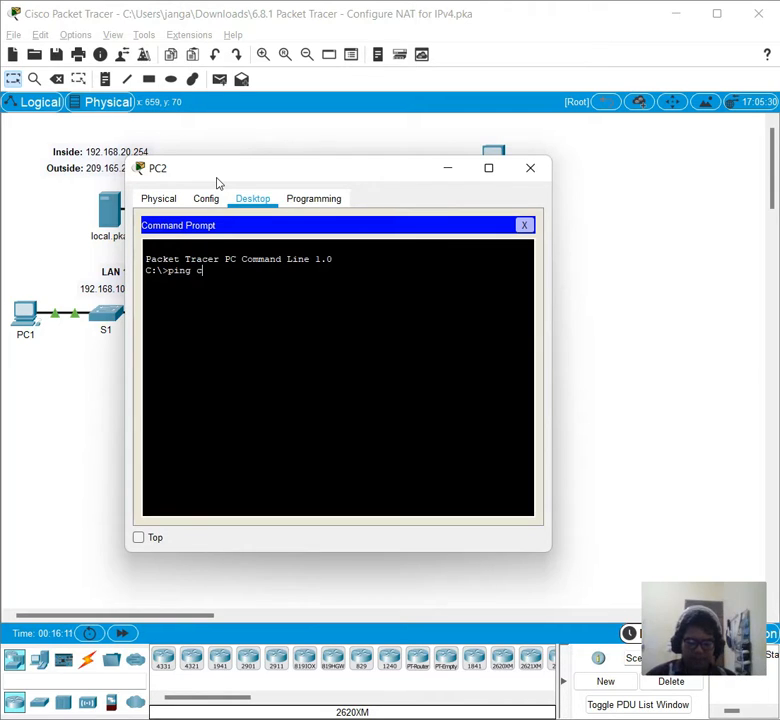
pyautogui.write('isco.pka -0t')
pyautogui.press('Return')
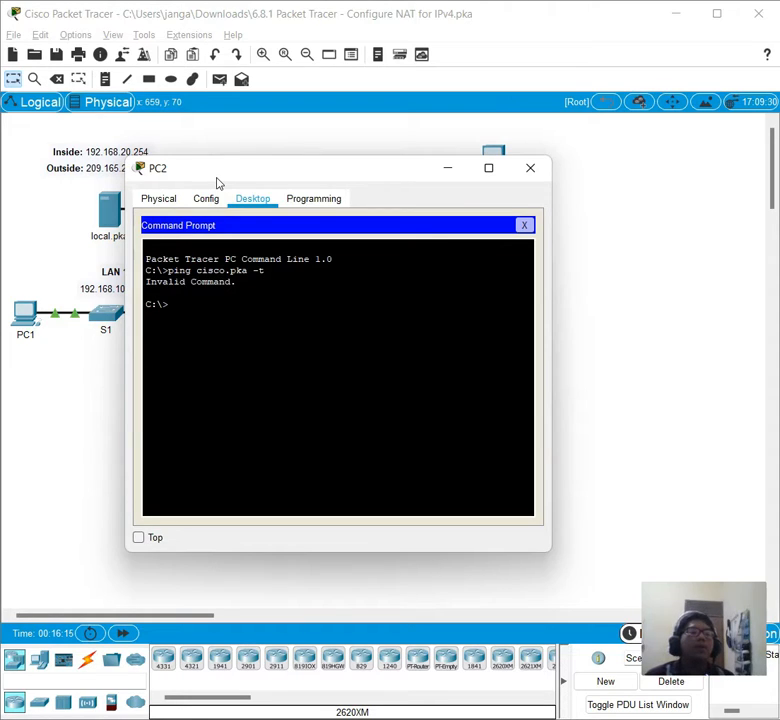
# Ping cisco.pka from PC2 without the -t option and bring the local.pka window forward
pyautogui.press('Up')
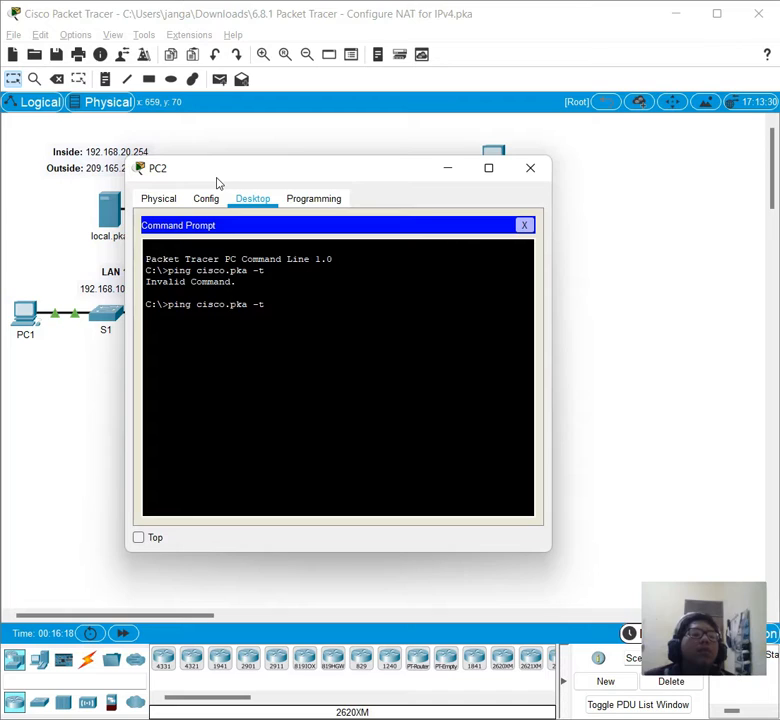
pyautogui.press('Return')
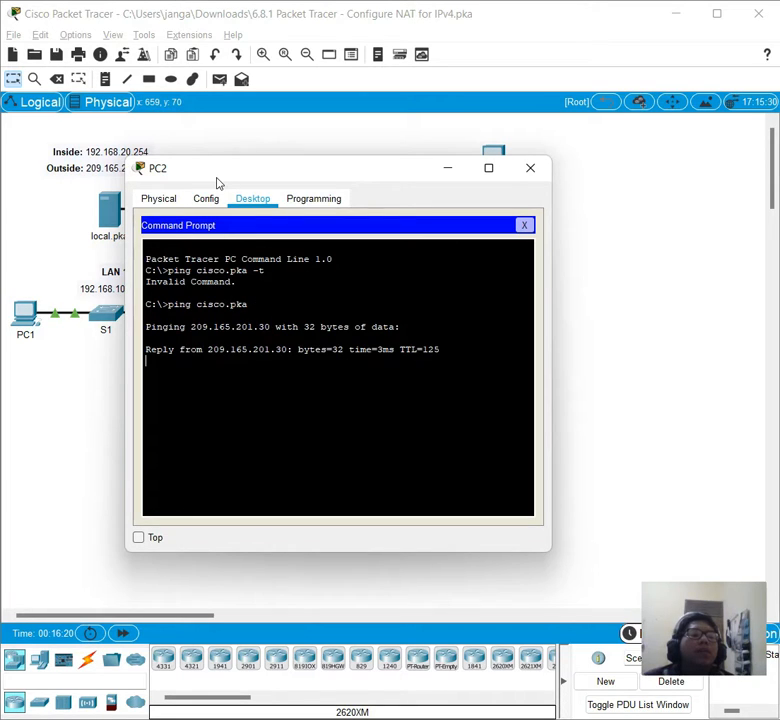
pyautogui.click(779, 326)
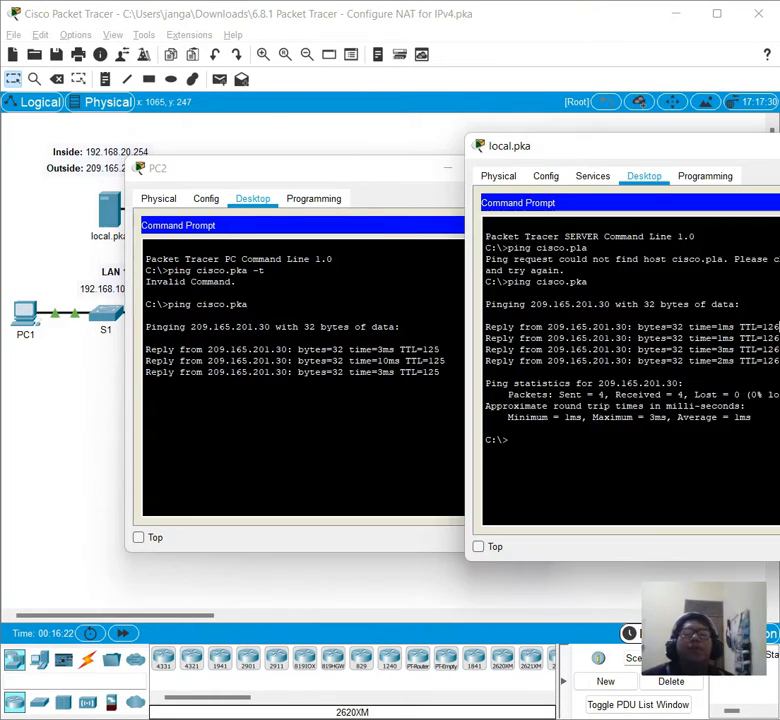
# Move the local.pka and PC2 windows into full view to compare their ping results, and close both
pyautogui.moveTo(652, 160); pyautogui.dragTo(434, 284)
pyautogui.moveTo(324, 186); pyautogui.dragTo(400, 292)
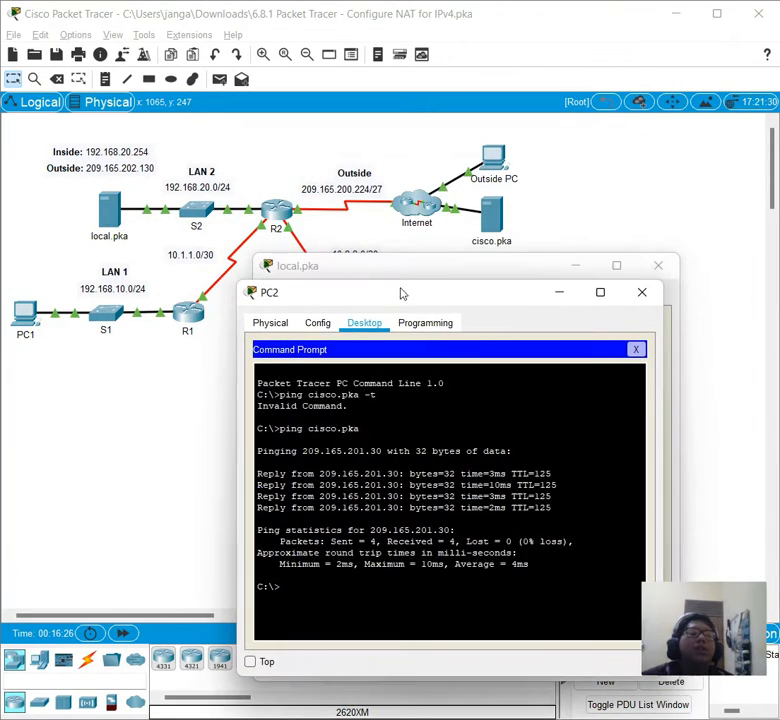
pyautogui.click(640, 294)
pyautogui.click(658, 265)
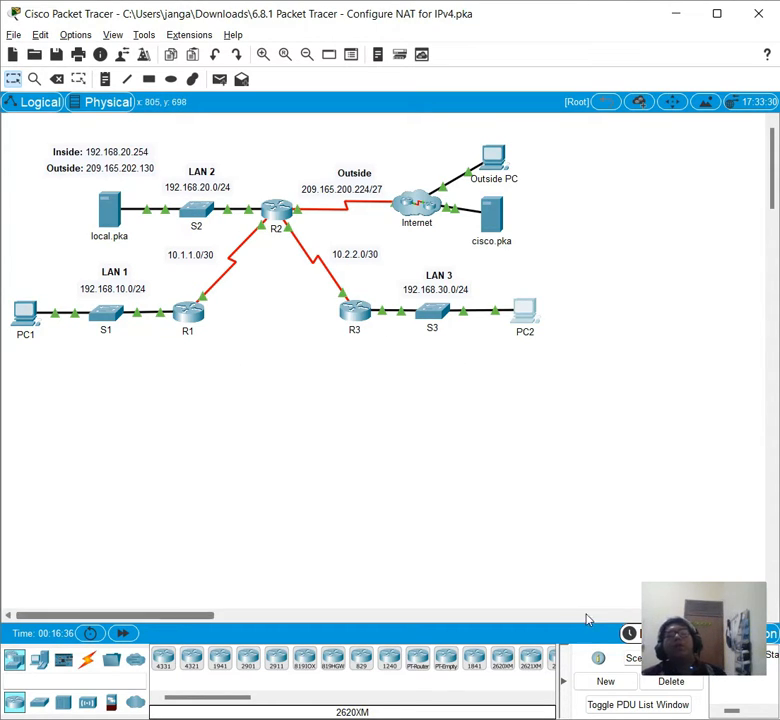
# Bring up the PT Activity window and review its addressing table, objectives, NAT instructions and completion status
pyautogui.moveTo(612, 719)
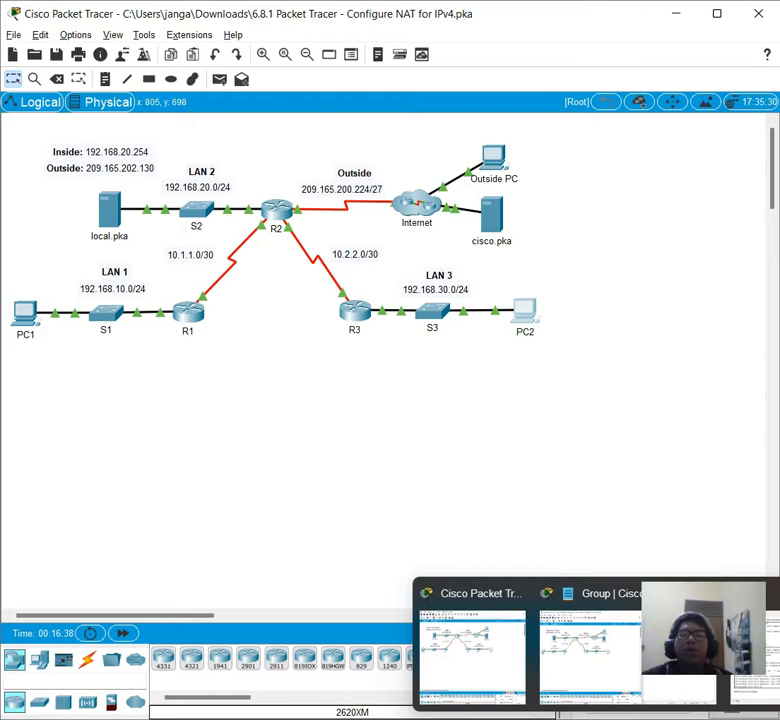
pyautogui.click(750, 655)
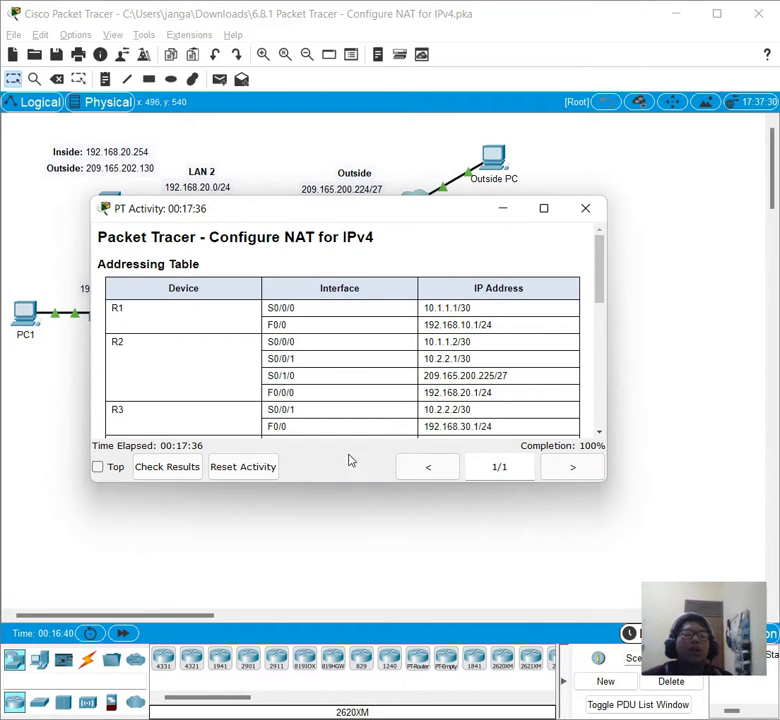
pyautogui.scroll(-10, 407, 388)
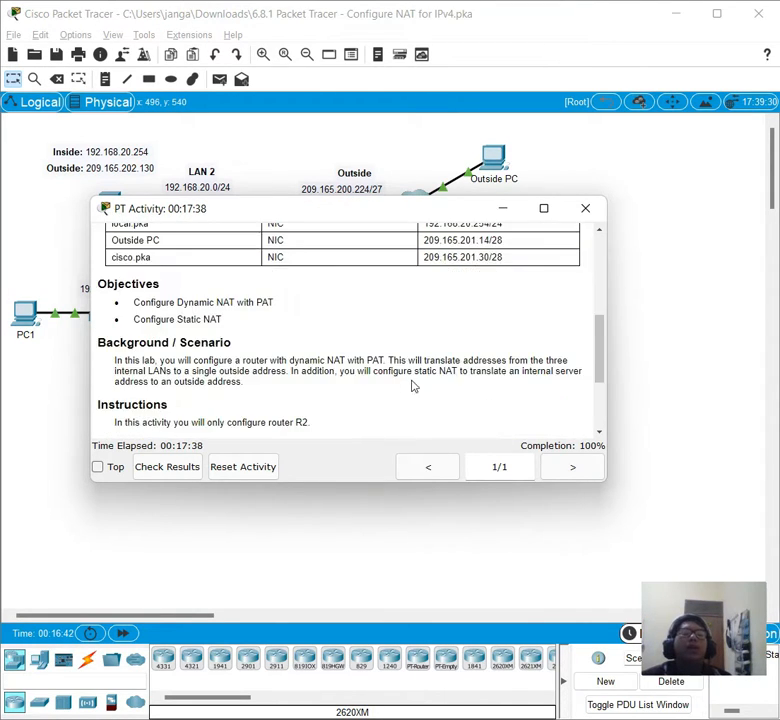
pyautogui.scroll(12, 452, 372)
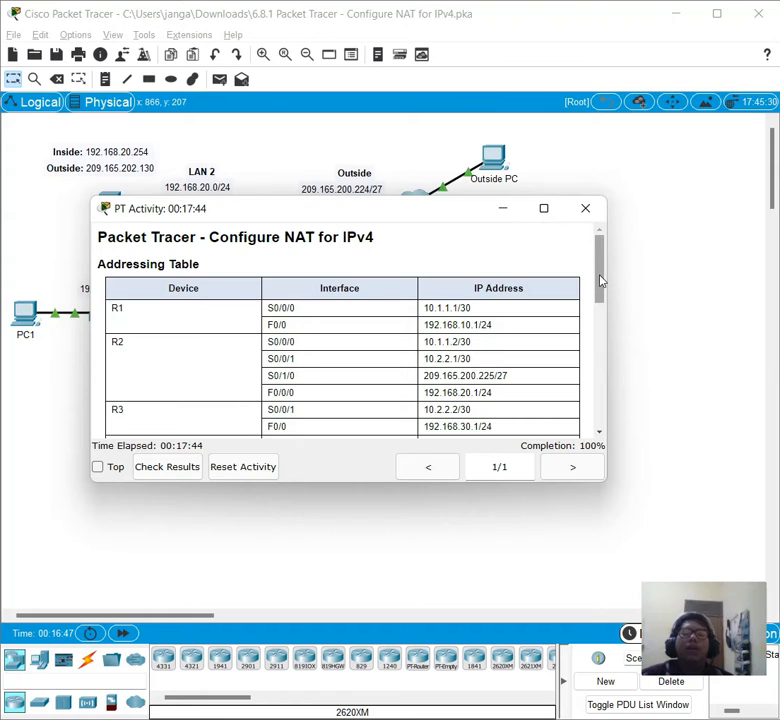
pyautogui.scroll(-10, 473, 392)
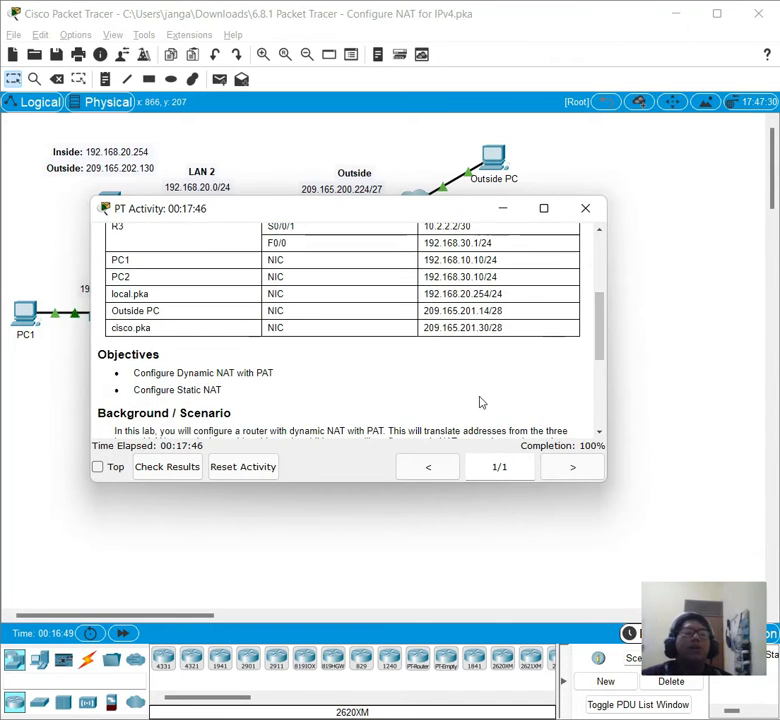
pyautogui.scroll(12, 473, 392)
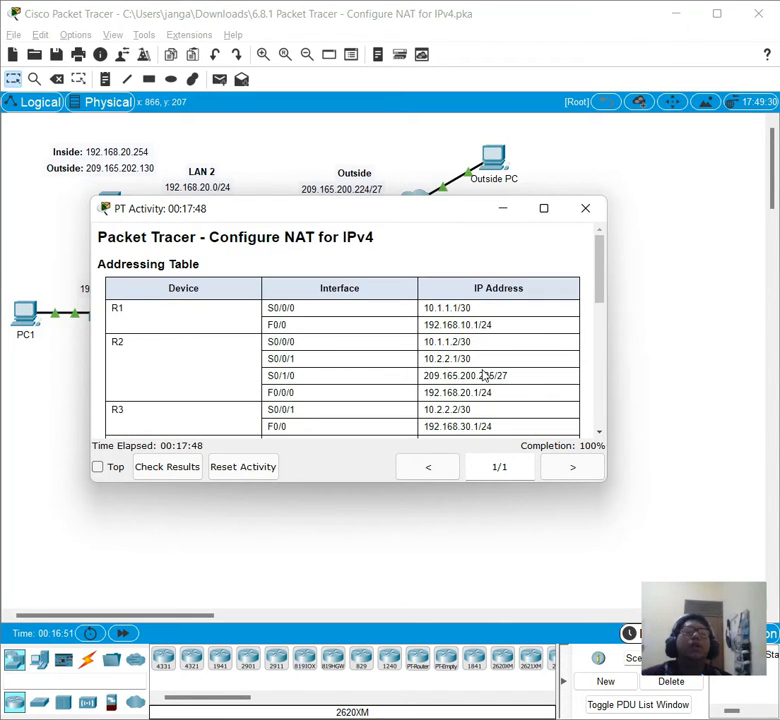
pyautogui.scroll(-10, 471, 360)
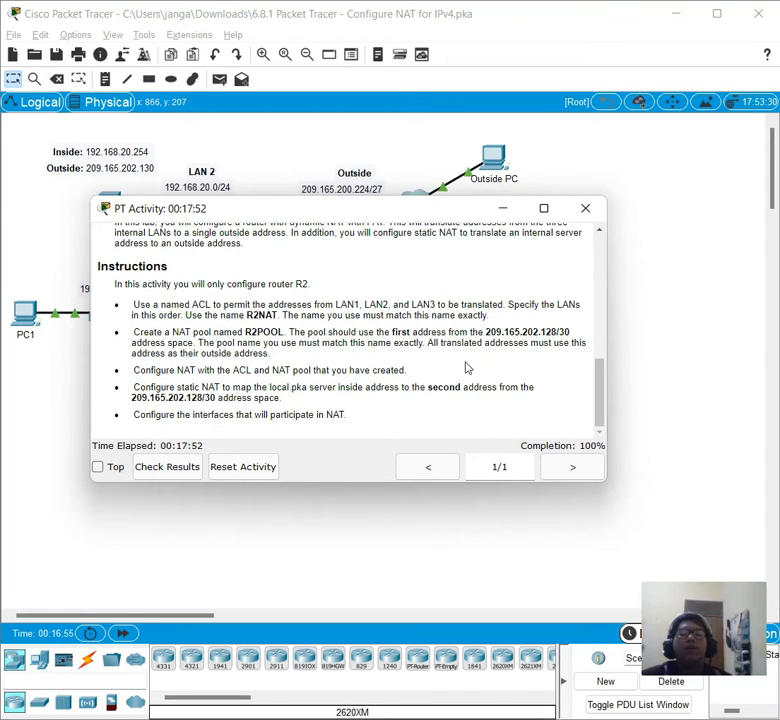
pyautogui.scroll(10, 432, 372)
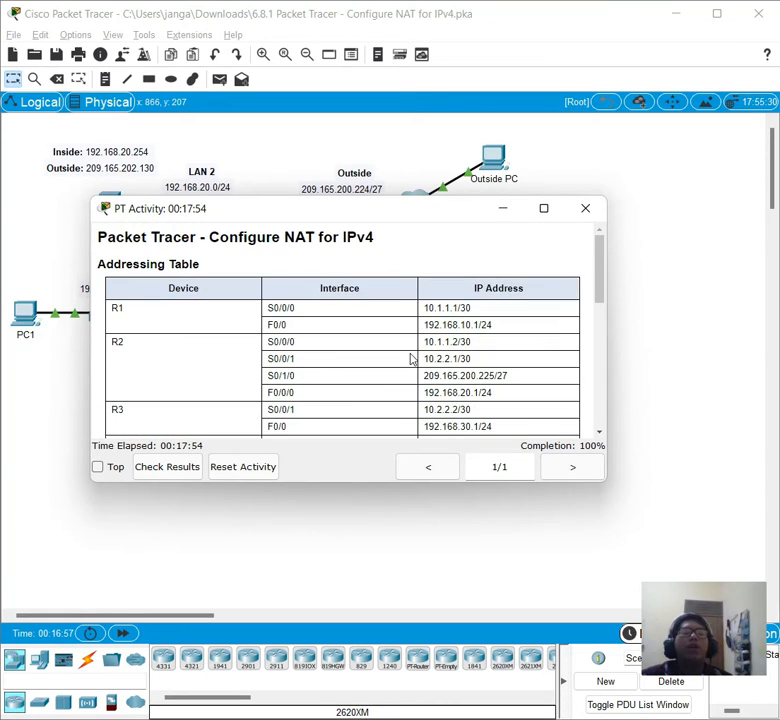
pyautogui.click(707, 536)
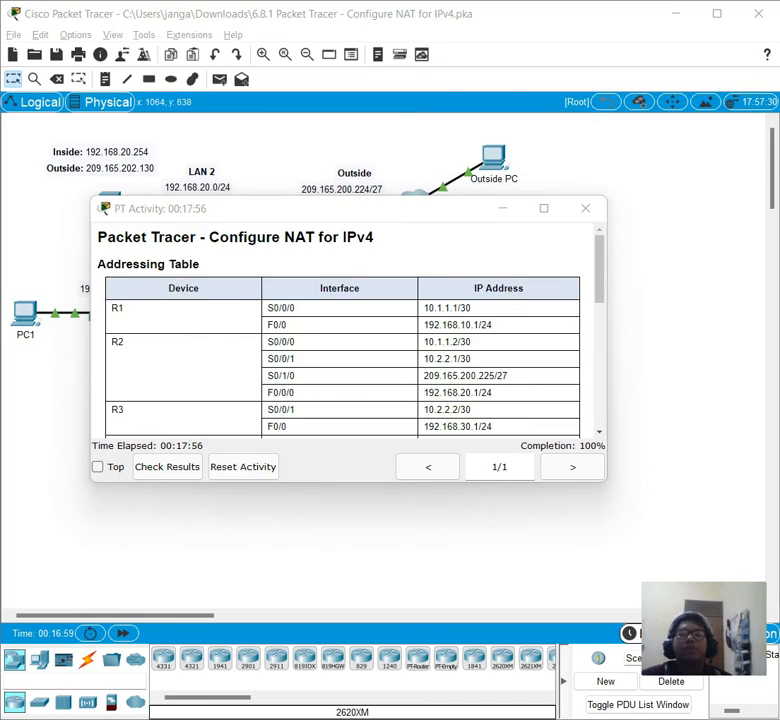